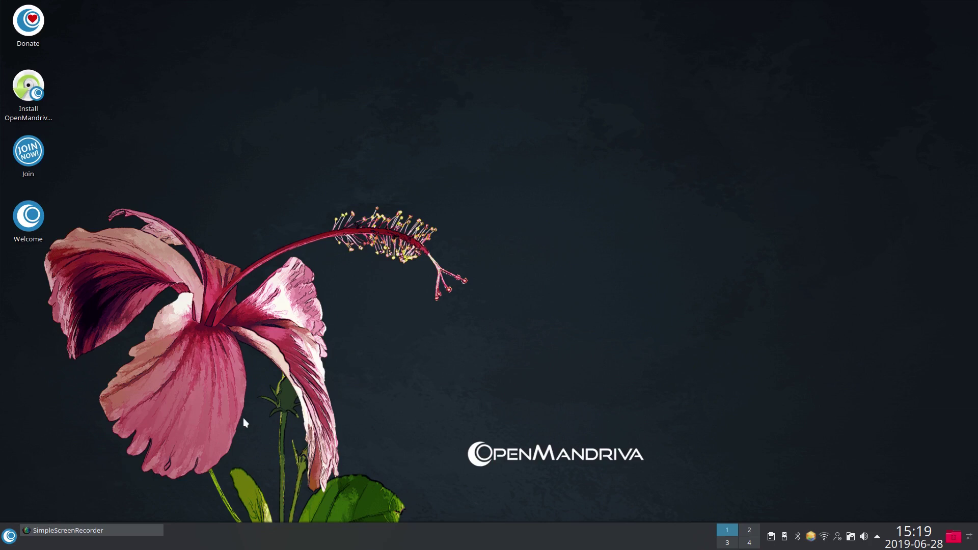
# Step: Open the Codecs notes file from the Documents folder in Kate
pyautogui.click(10, 537)
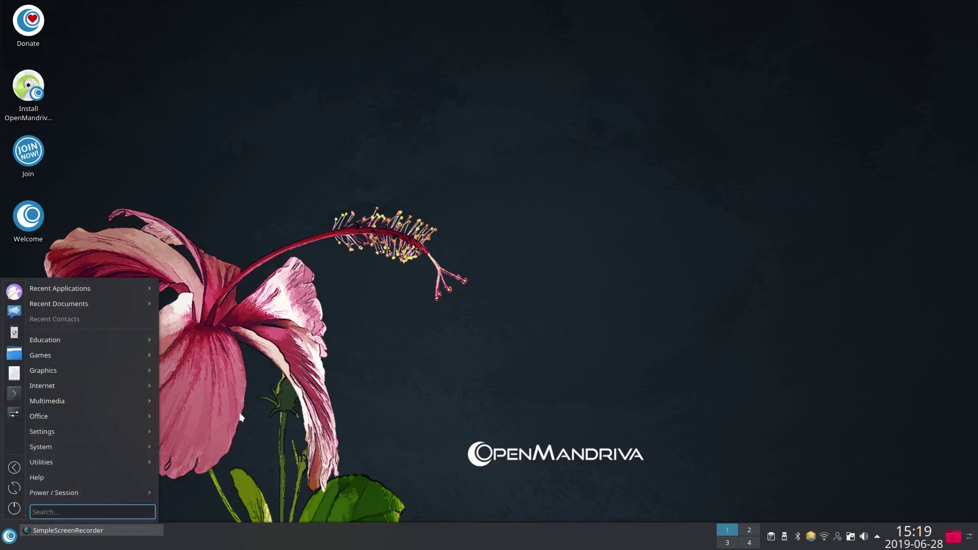
pyautogui.click(14, 353)
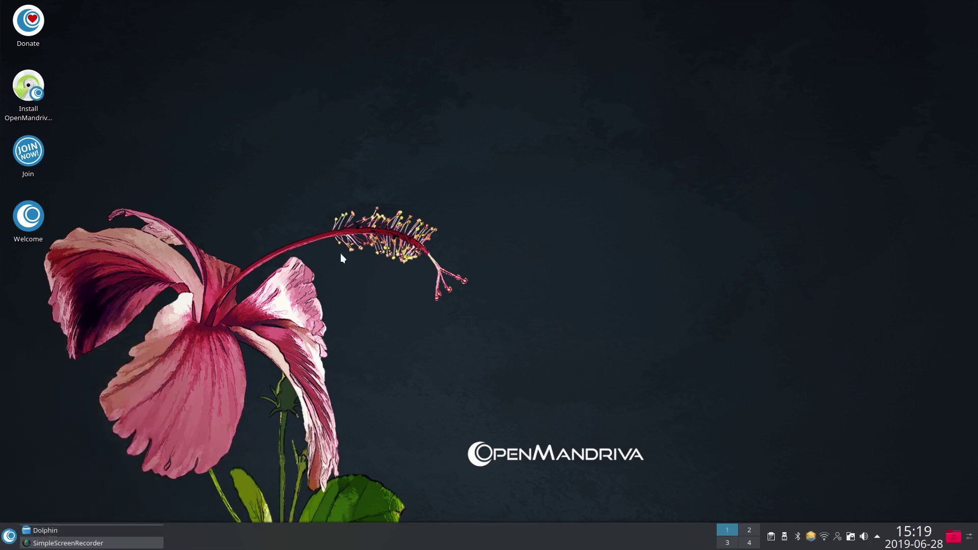
pyautogui.moveTo(233, 29); pyautogui.dragTo(686, 81)
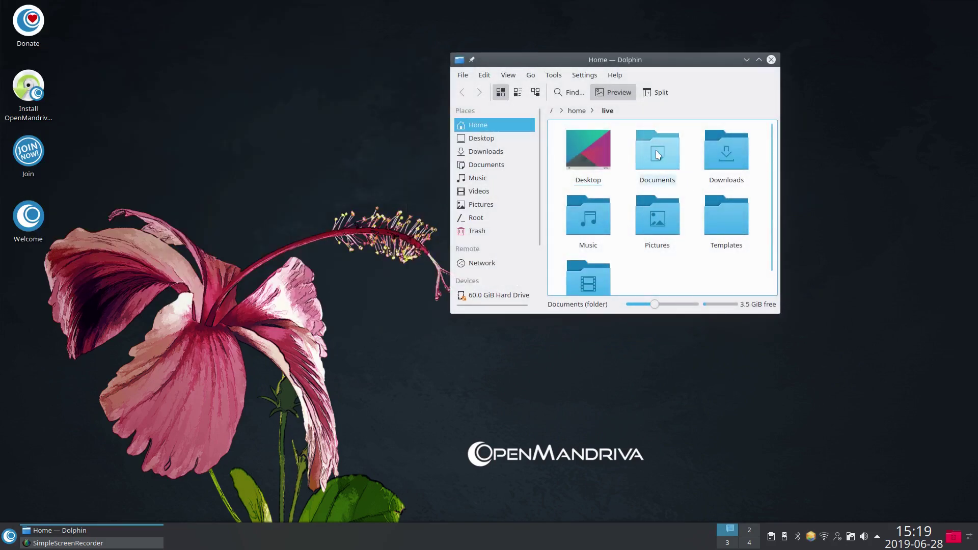
pyautogui.click(660, 154)
pyautogui.click(606, 187)
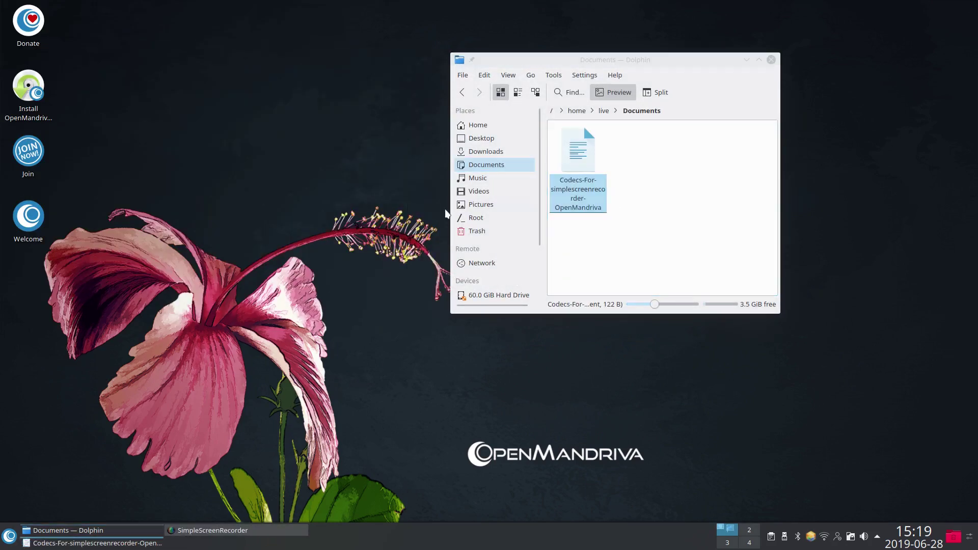
pyautogui.moveTo(163, 15); pyautogui.dragTo(539, 98)
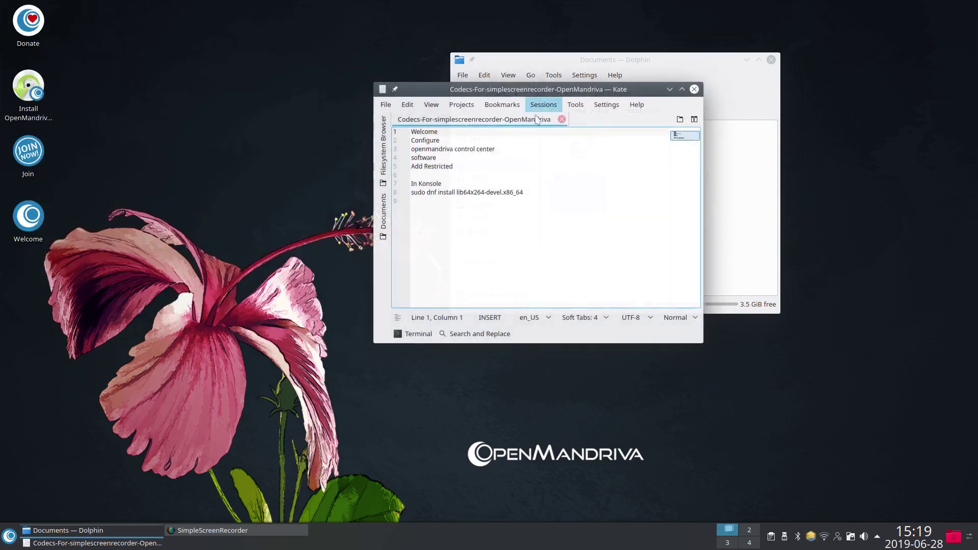
# Step: From OM Welcome's Configure page, launch OpenMandriva Control Center on its Software page
pyautogui.click(28, 216)
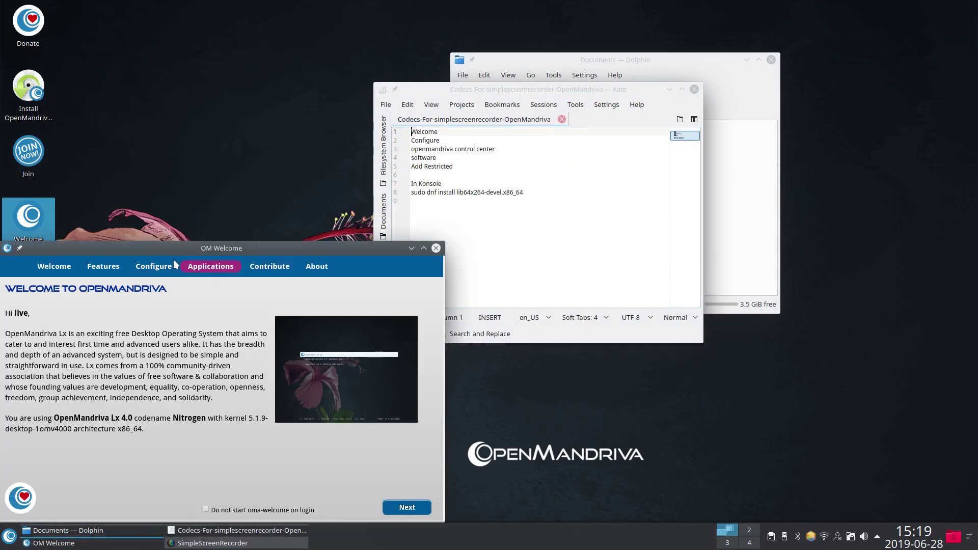
pyautogui.click(150, 270)
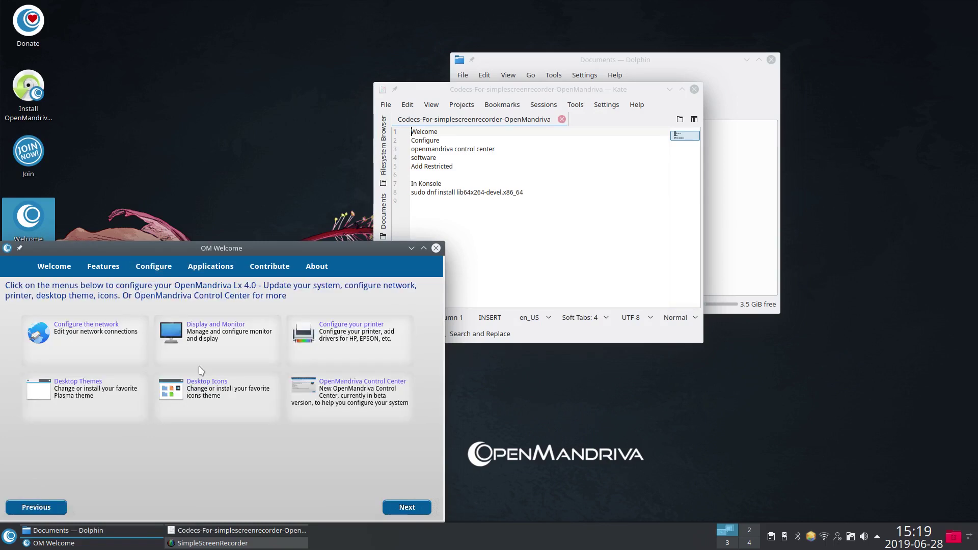
pyautogui.click(380, 382)
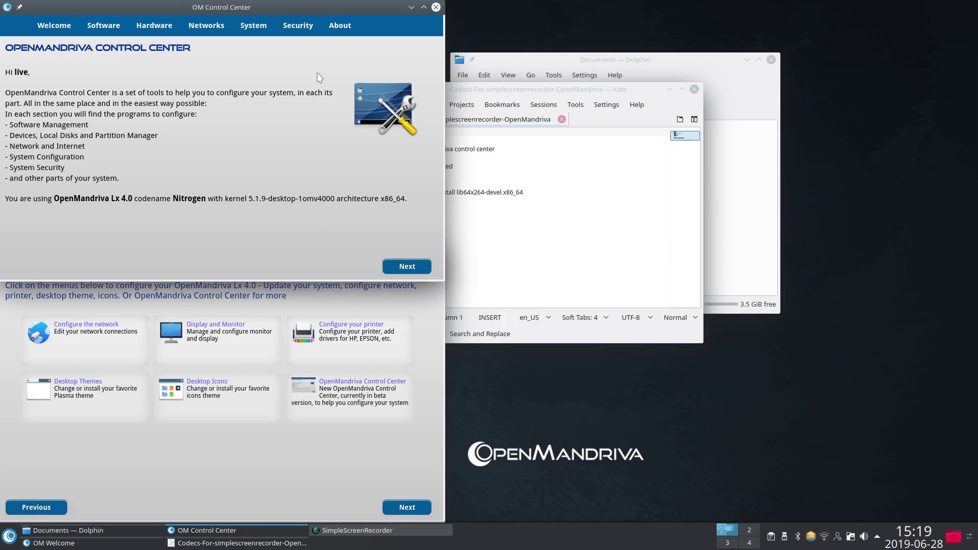
pyautogui.moveTo(259, 9); pyautogui.dragTo(247, 80)
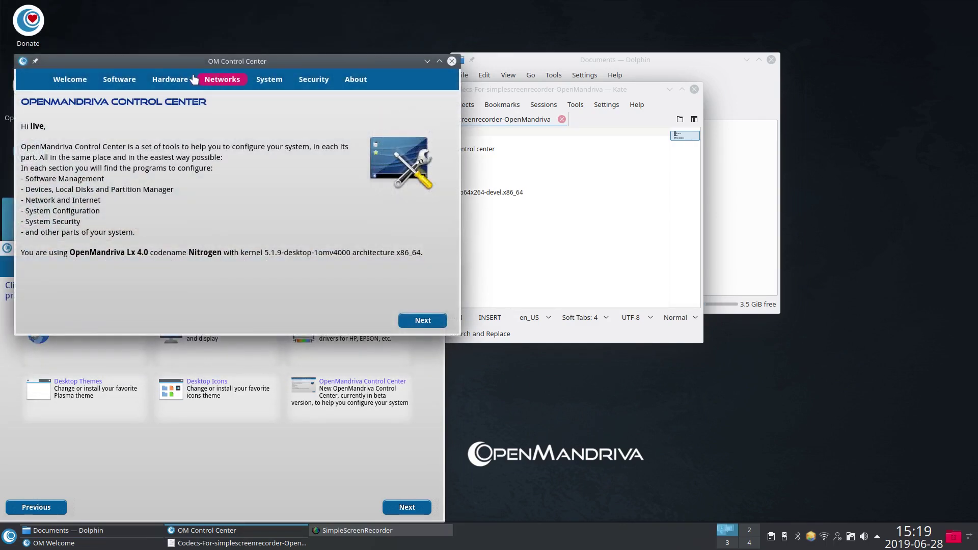
pyautogui.click(120, 81)
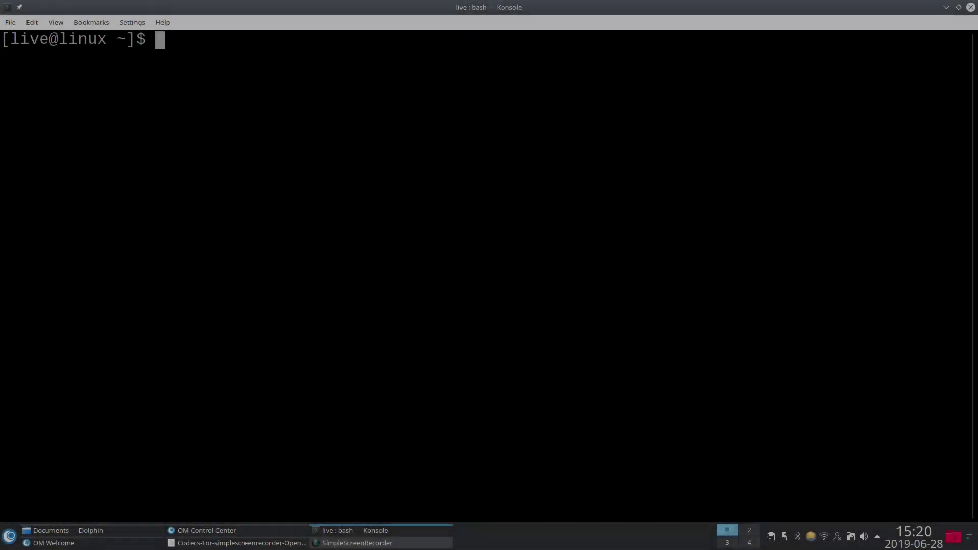
# Step: Recall the 'sudo dnf install lib64x264-devel.x86_64' command from Konsole history
pyautogui.press('Up')
pyautogui.press('Up')
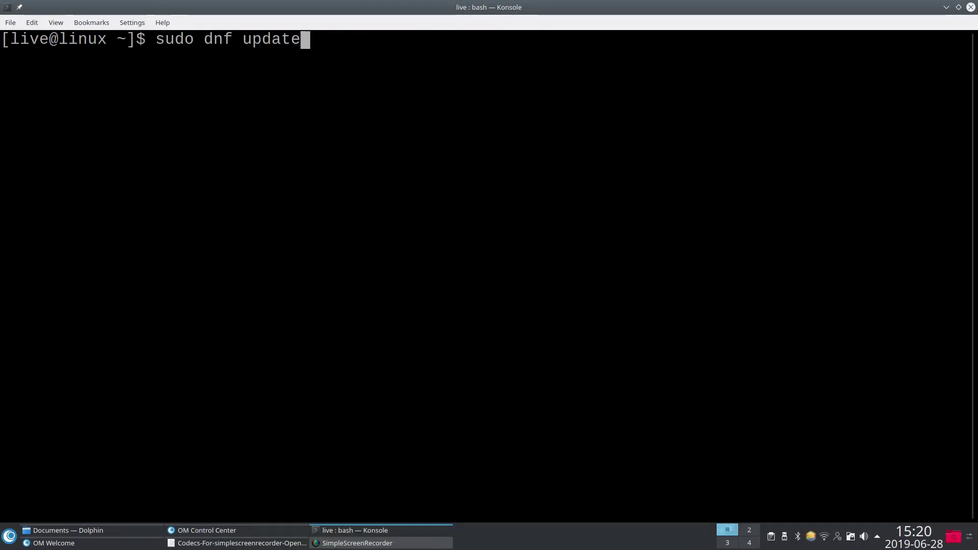
pyautogui.press('Down')
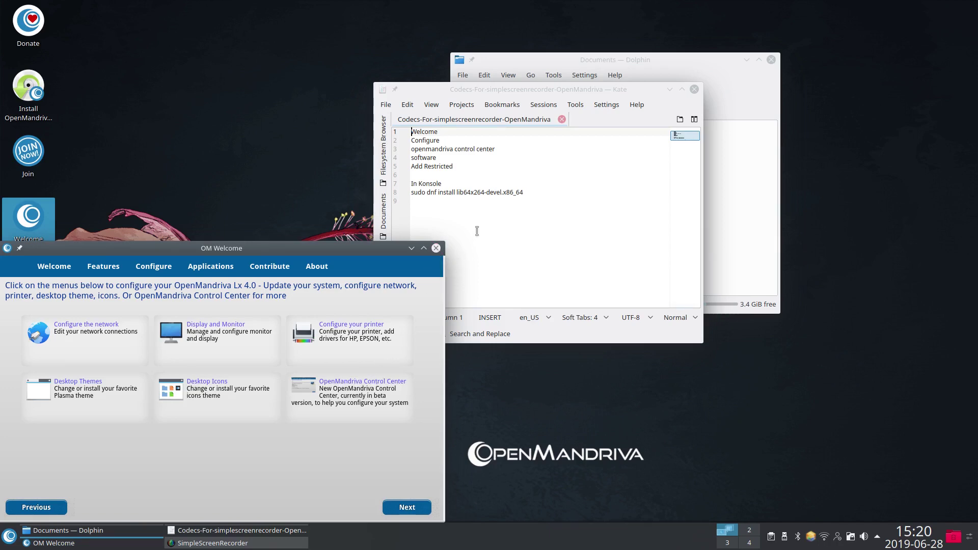
# Step: Close OM Welcome and the file manager, launch Install OpenMandriva and review its About box
pyautogui.click(436, 250)
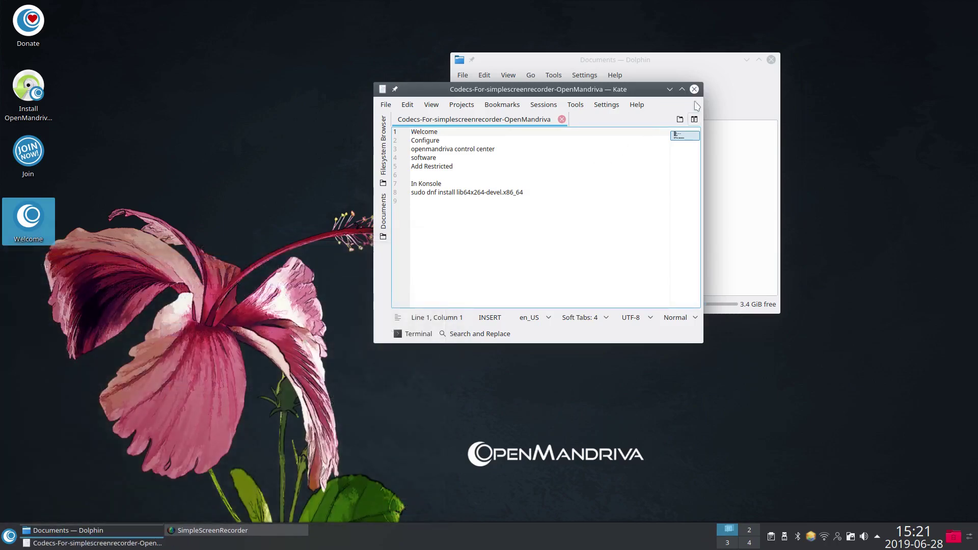
pyautogui.click(771, 60)
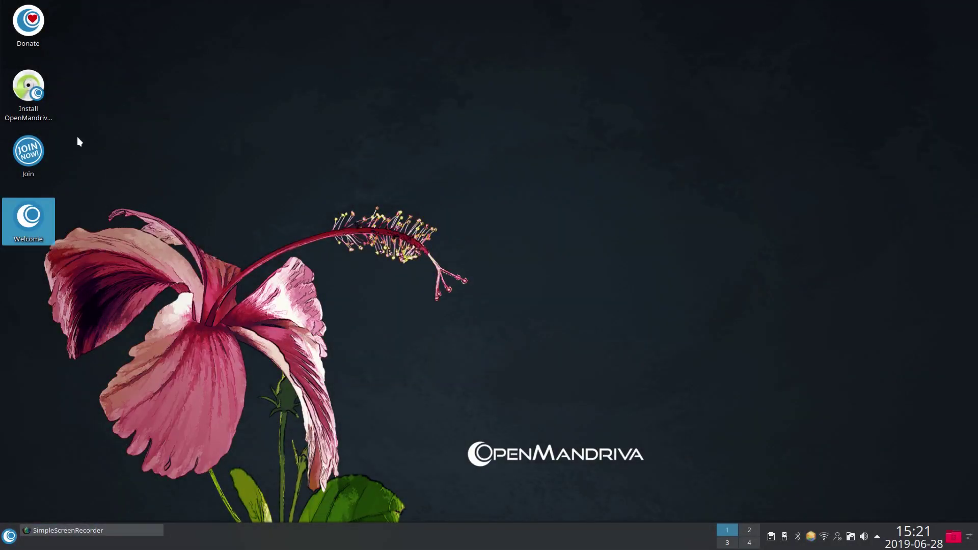
pyautogui.doubleClick(28, 89)
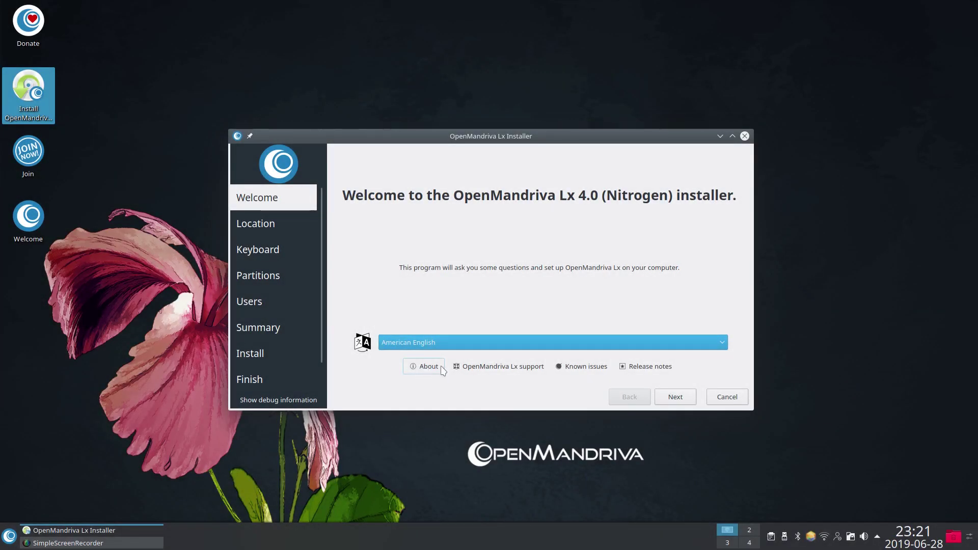
pyautogui.click(418, 366)
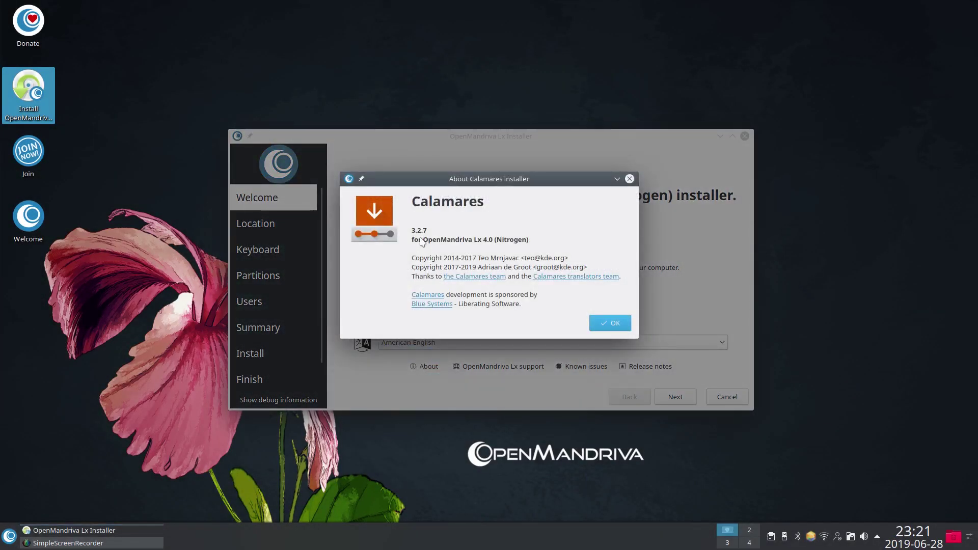
pyautogui.click(604, 324)
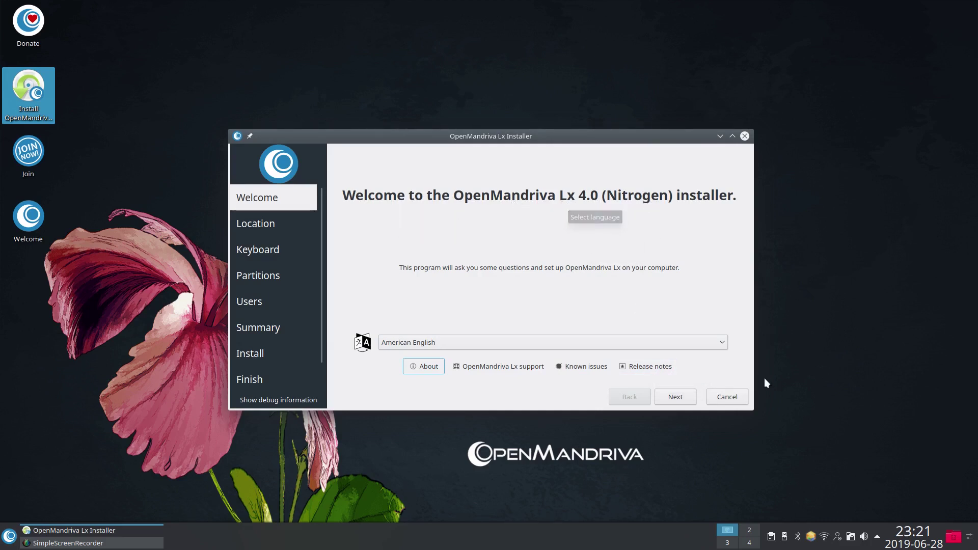
# Step: Accept the default location and keyboard, choose Manual partitioning and select /dev/sda1
pyautogui.click(686, 398)
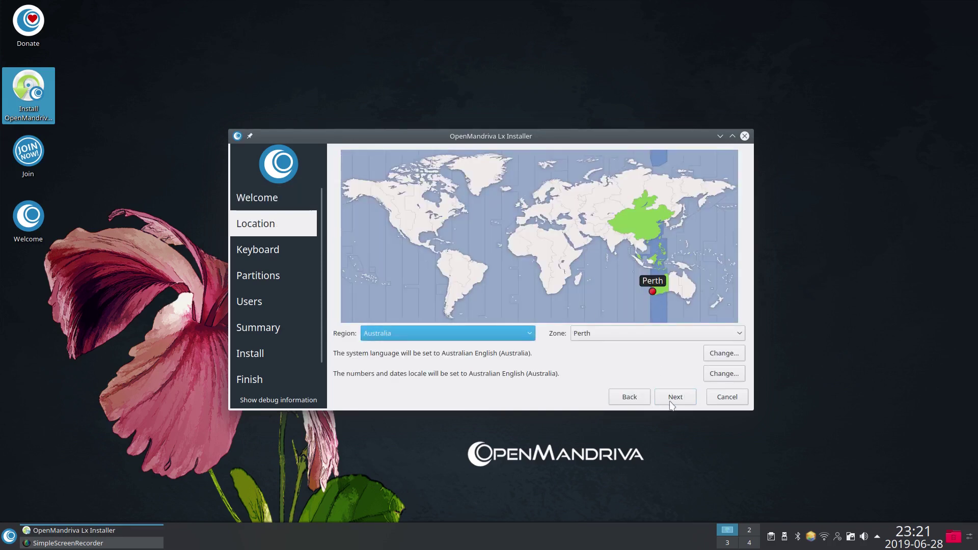
pyautogui.click(671, 402)
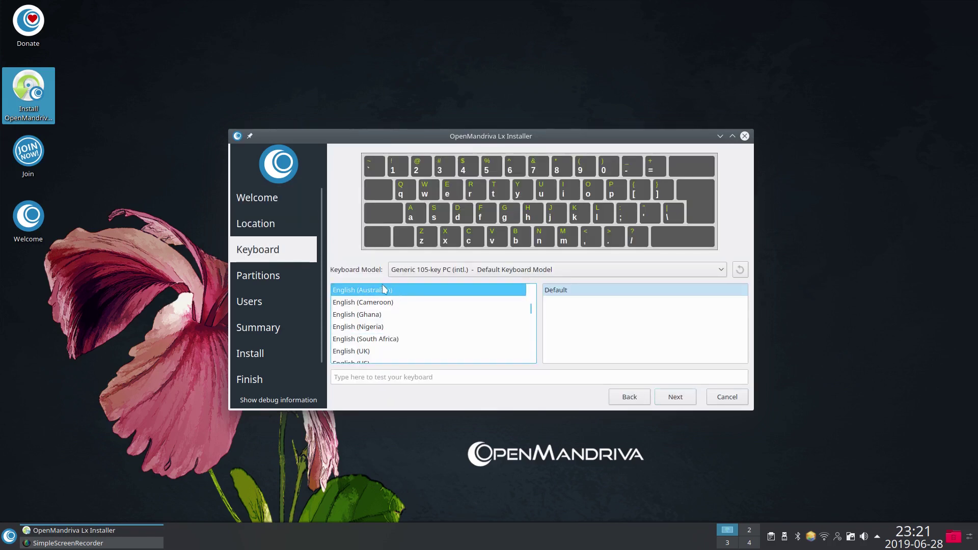
pyautogui.click(683, 399)
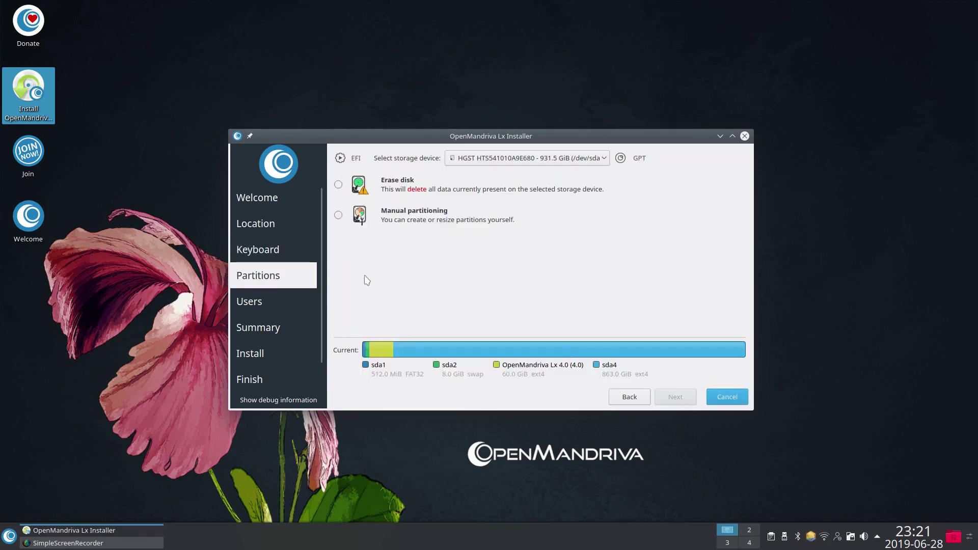
pyautogui.click(339, 215)
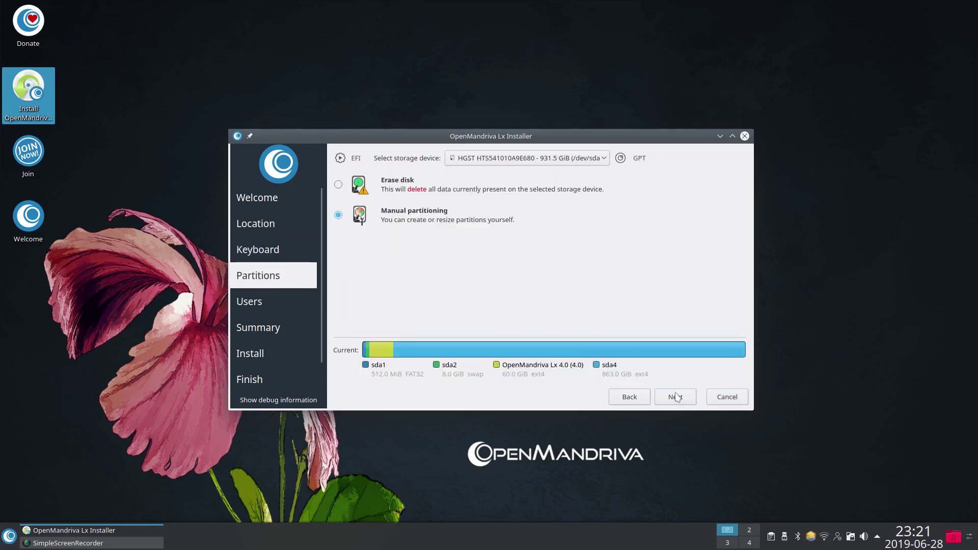
pyautogui.click(676, 397)
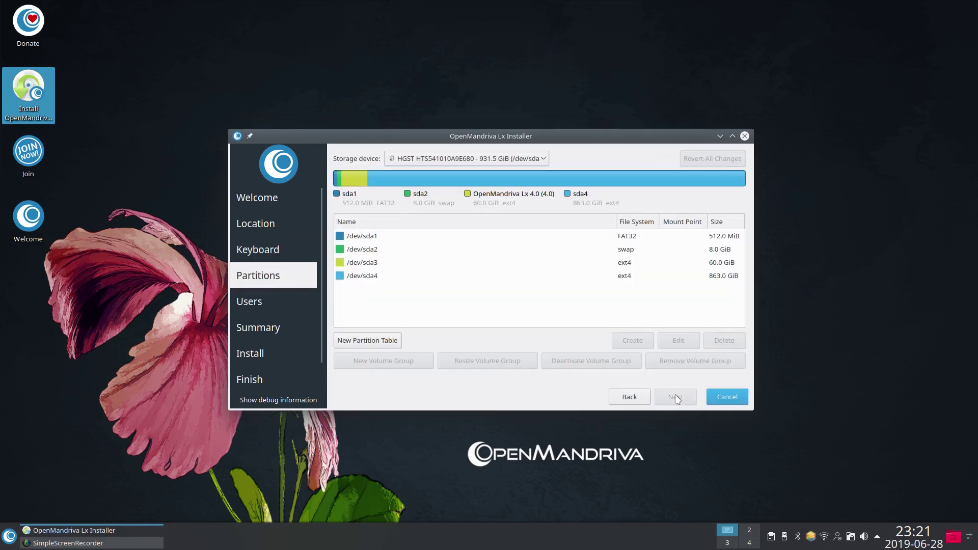
pyautogui.click(377, 236)
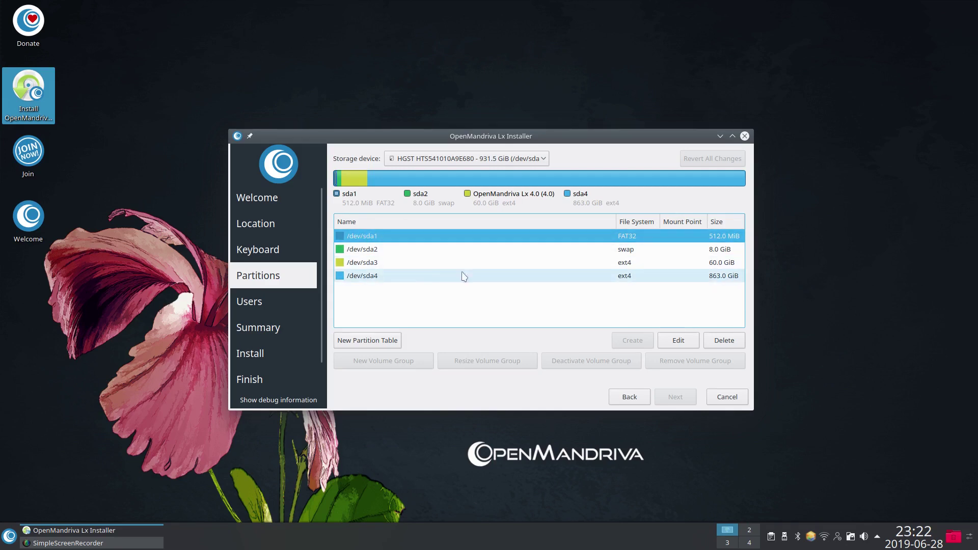
# Step: Set /dev/sda1 to format as fat32, mounted at /boot/efi with the boot flag
pyautogui.click(679, 345)
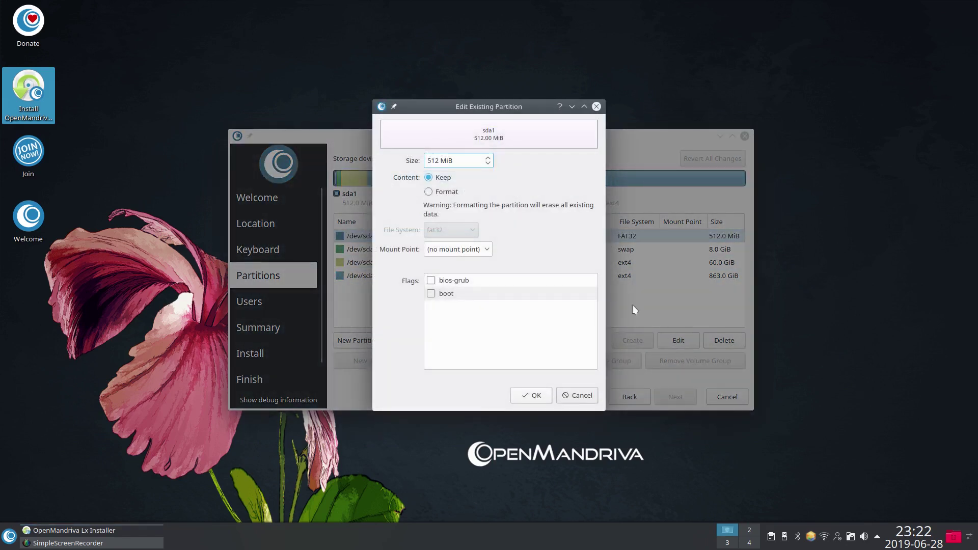
pyautogui.click(428, 191)
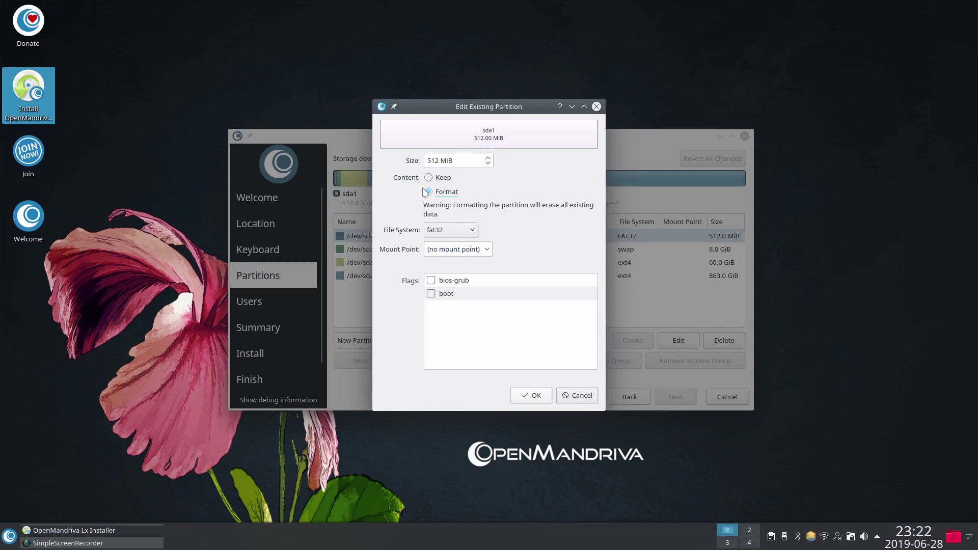
pyautogui.click(485, 252)
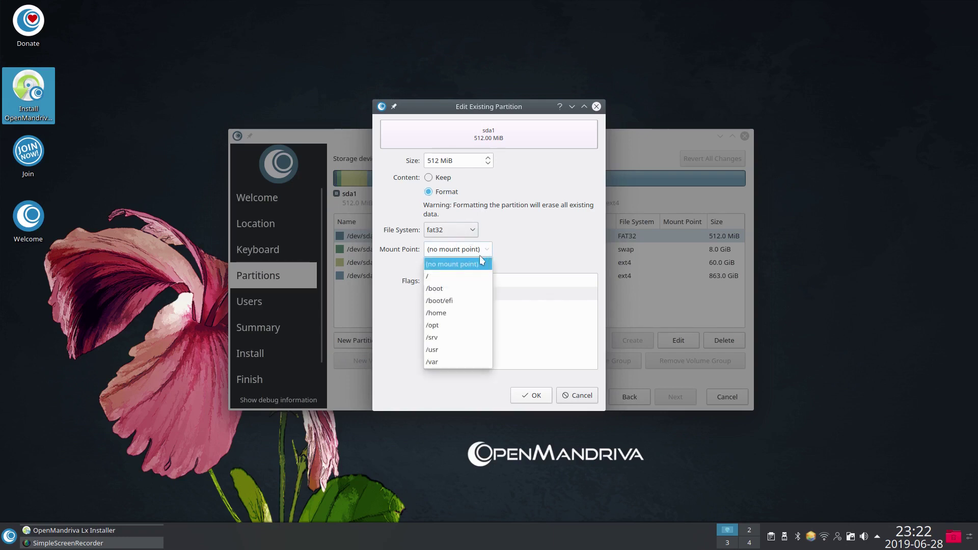
pyautogui.click(442, 301)
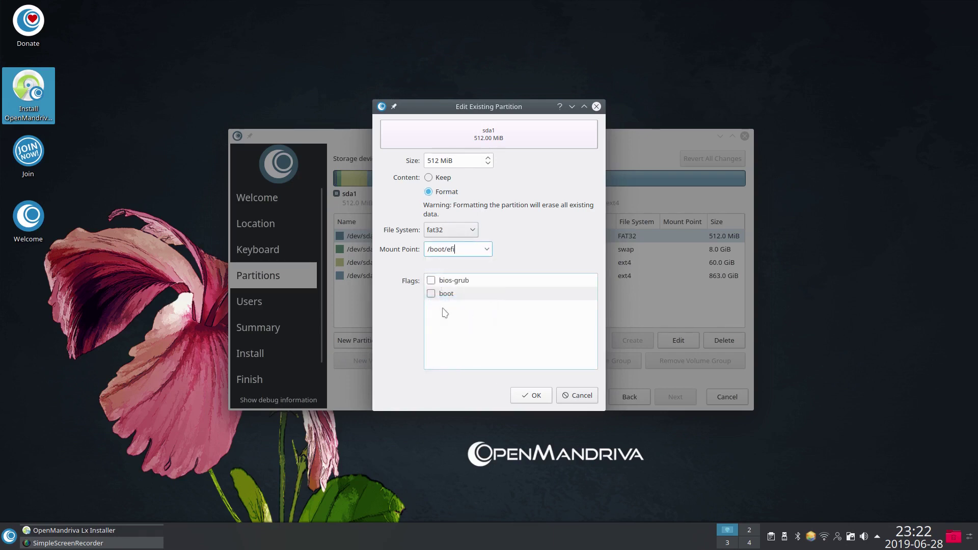
pyautogui.click(433, 296)
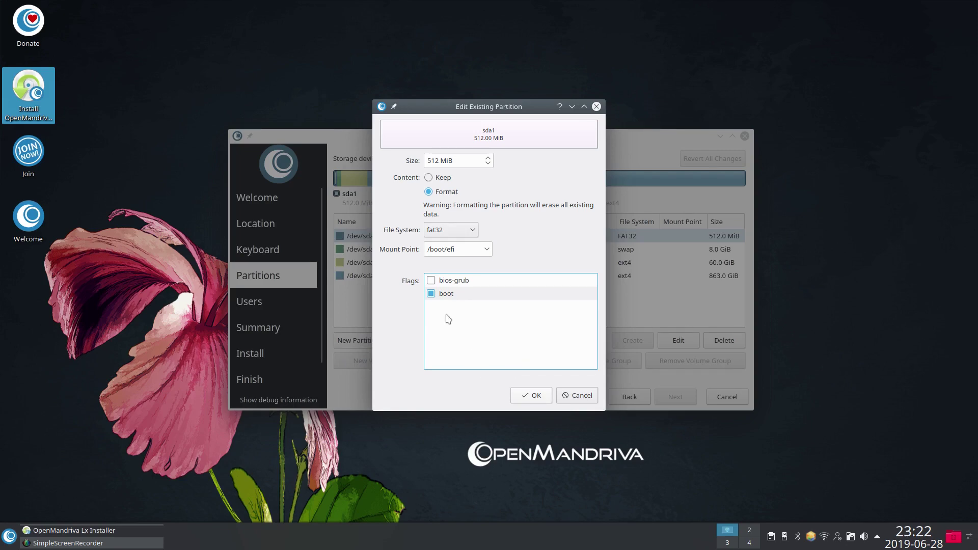
pyautogui.click(530, 396)
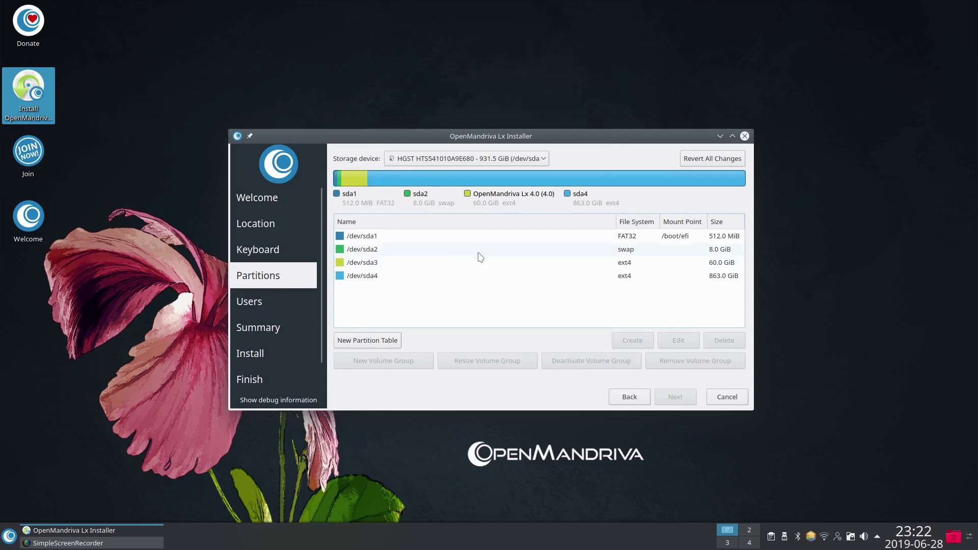
# Step: Set the 60 GiB /dev/sda3 partition to format as ext4, mounted at /
pyautogui.click(370, 249)
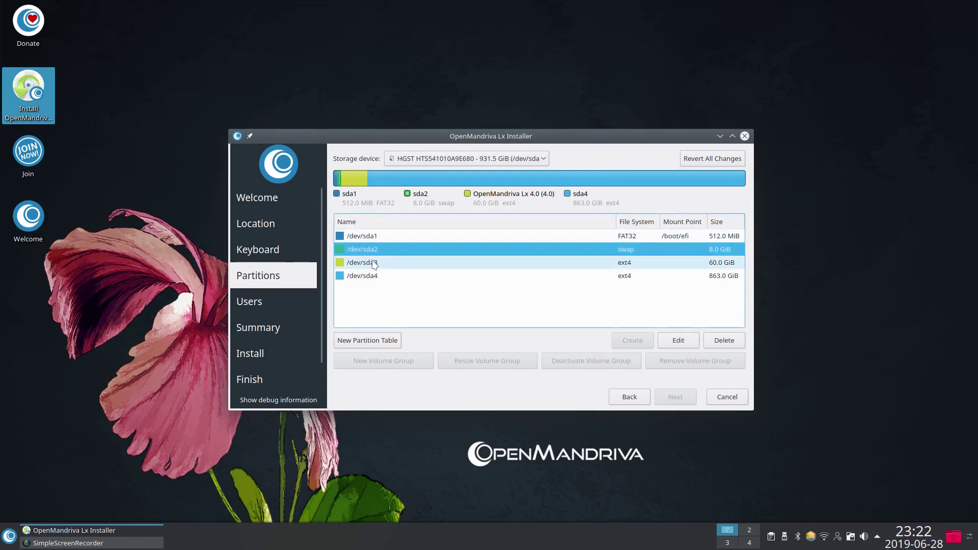
pyautogui.click(374, 263)
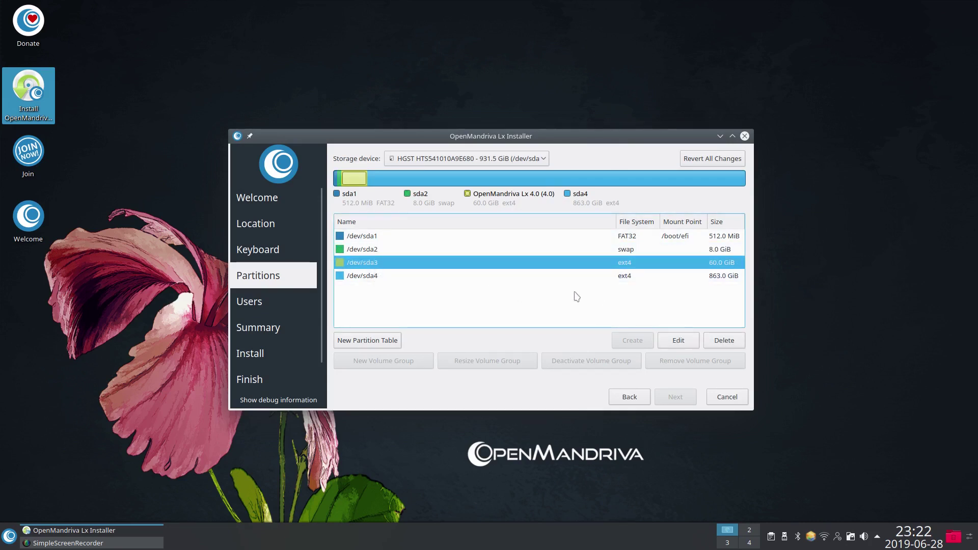
pyautogui.click(678, 341)
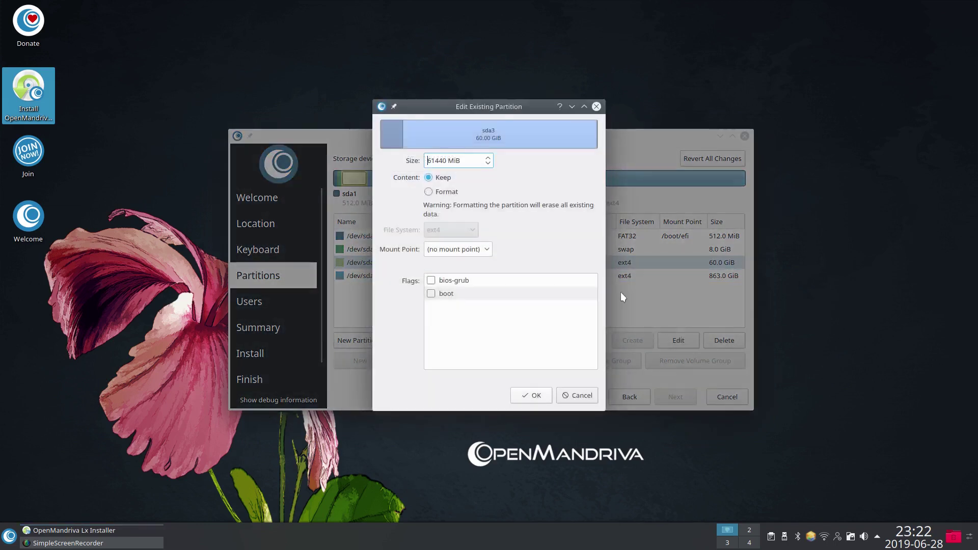
pyautogui.click(430, 193)
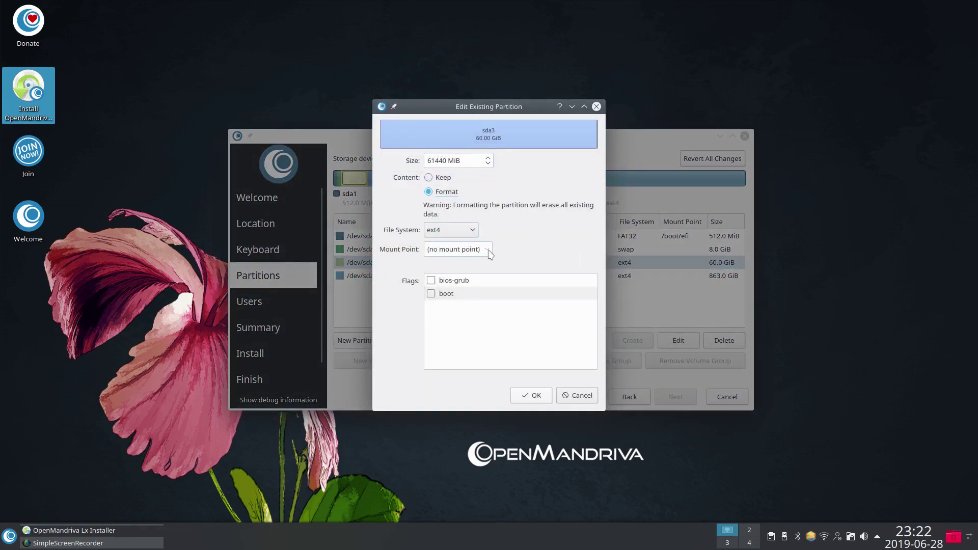
pyautogui.click(486, 249)
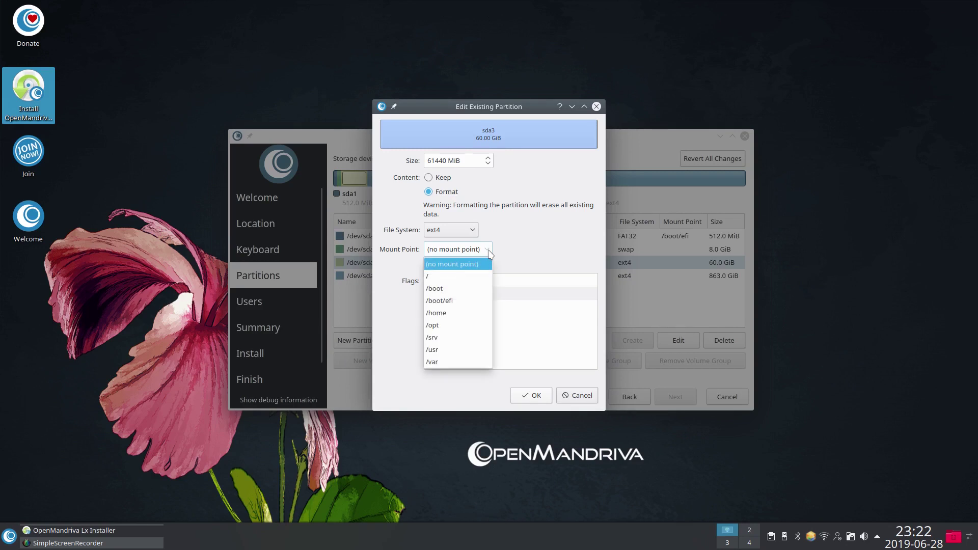
pyautogui.click(457, 276)
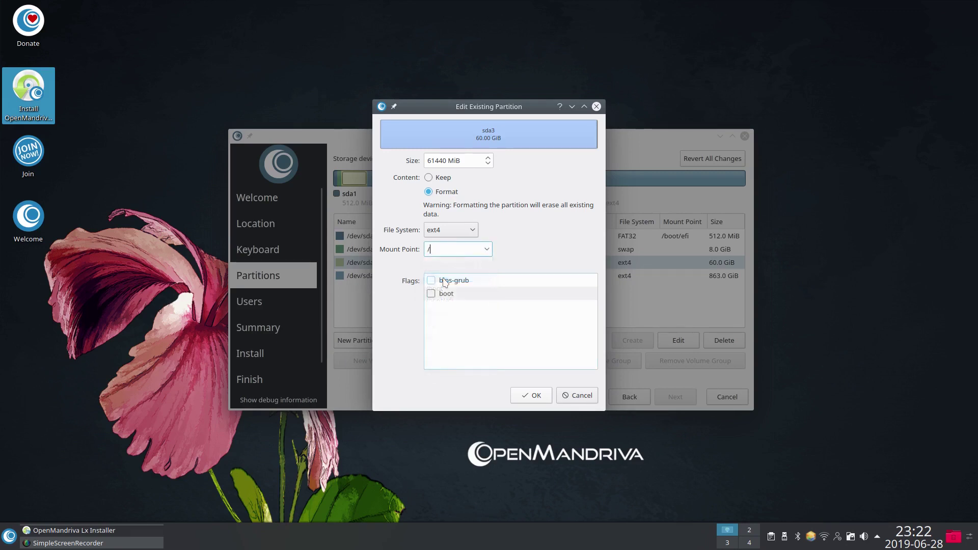
pyautogui.click(536, 397)
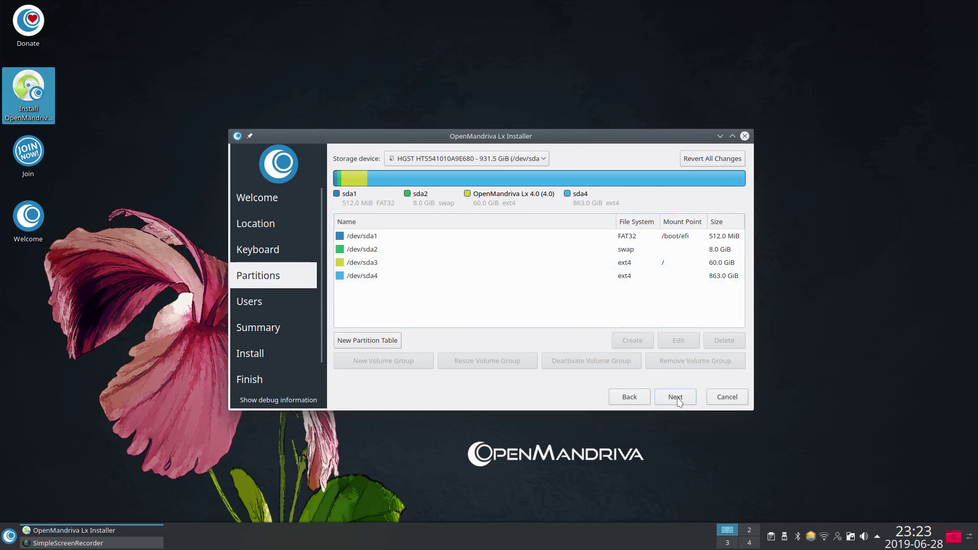
# Step: Dismiss the EFI warning, then enter the user's full name, login name and computer name mandriva-tosh
pyautogui.click(676, 398)
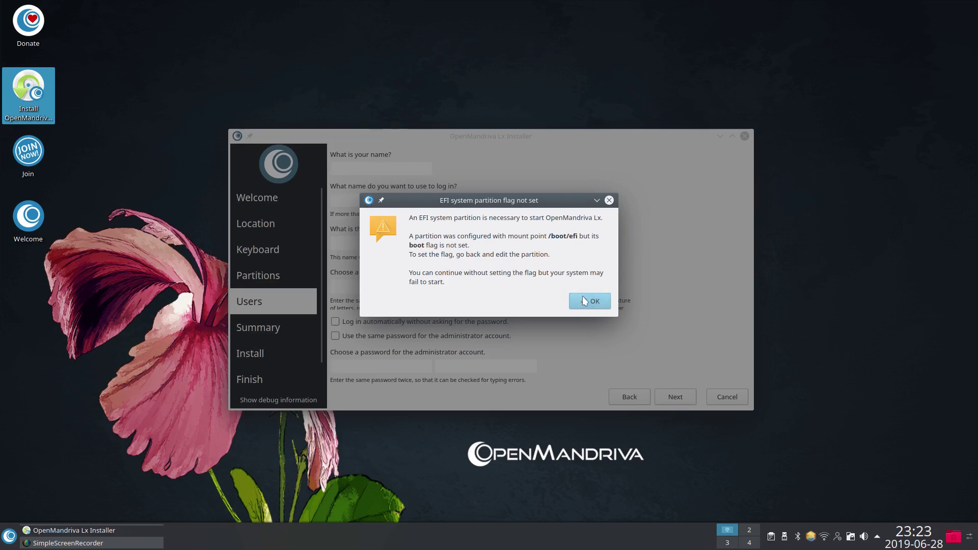
pyautogui.click(585, 301)
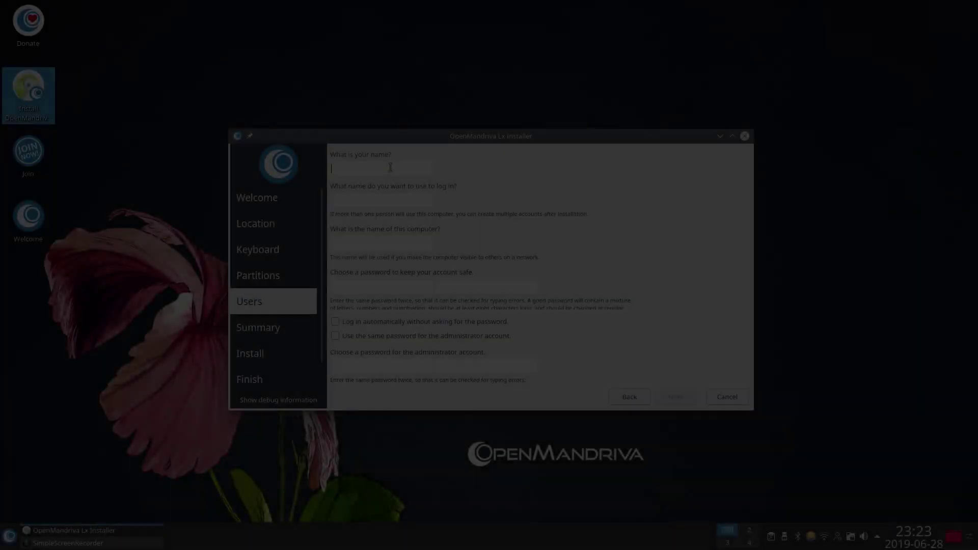
pyautogui.write('Colin Brash')
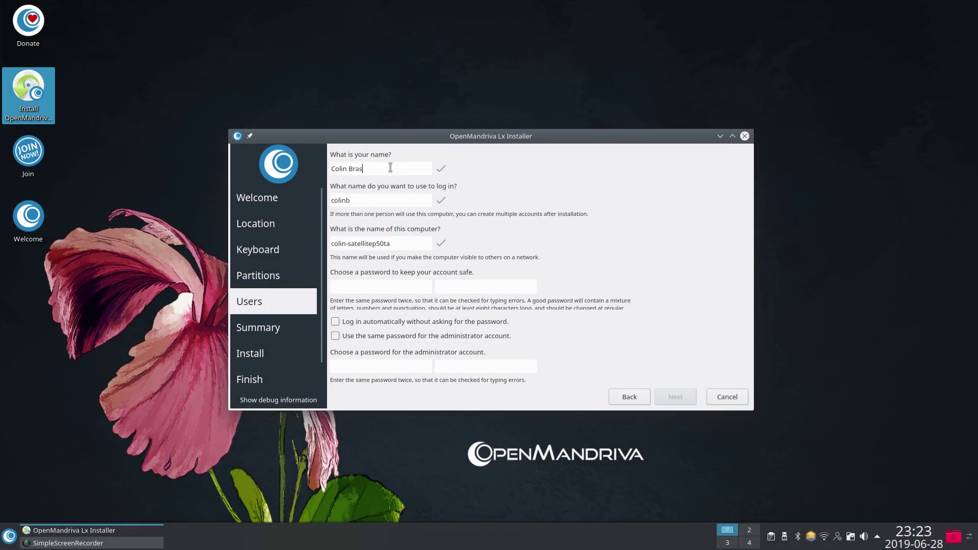
pyautogui.press('Tab')
pyautogui.write('colin')
pyautogui.press('Tab')
pyautogui.write('mandriva-tosh')
# Step: Enter the account password, reuse it for the administrator, and continue to the Summary
pyautogui.press('Tab')
pyautogui.write('password')
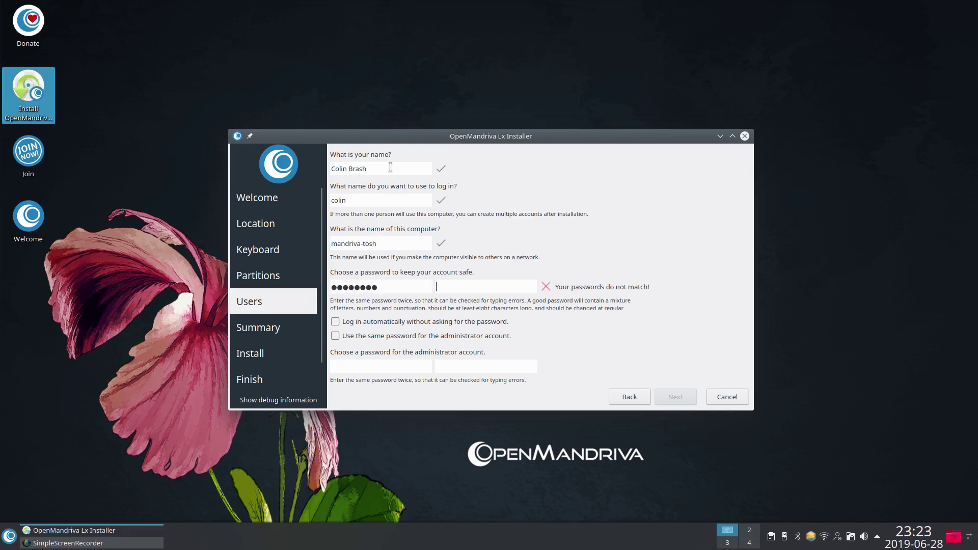
pyautogui.write('password')
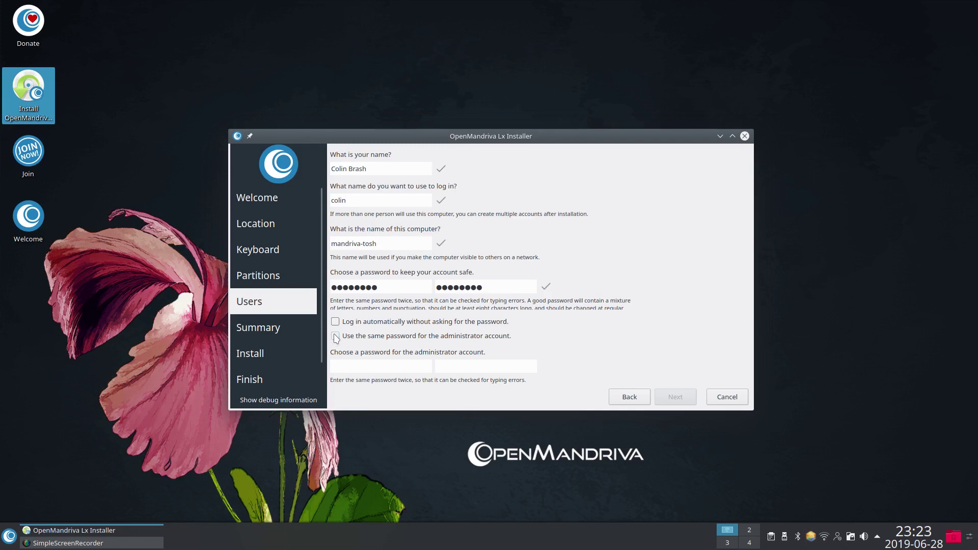
pyautogui.click(336, 336)
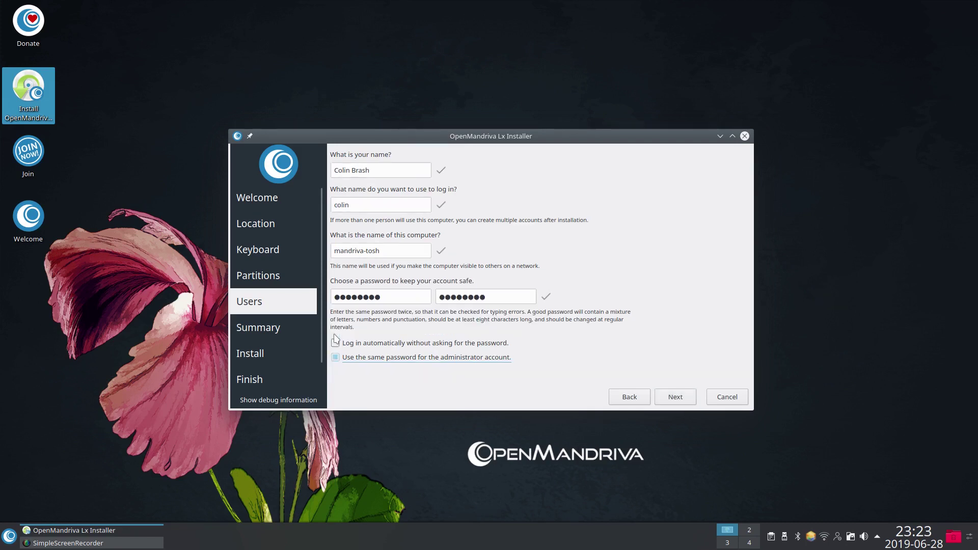
pyautogui.click(684, 400)
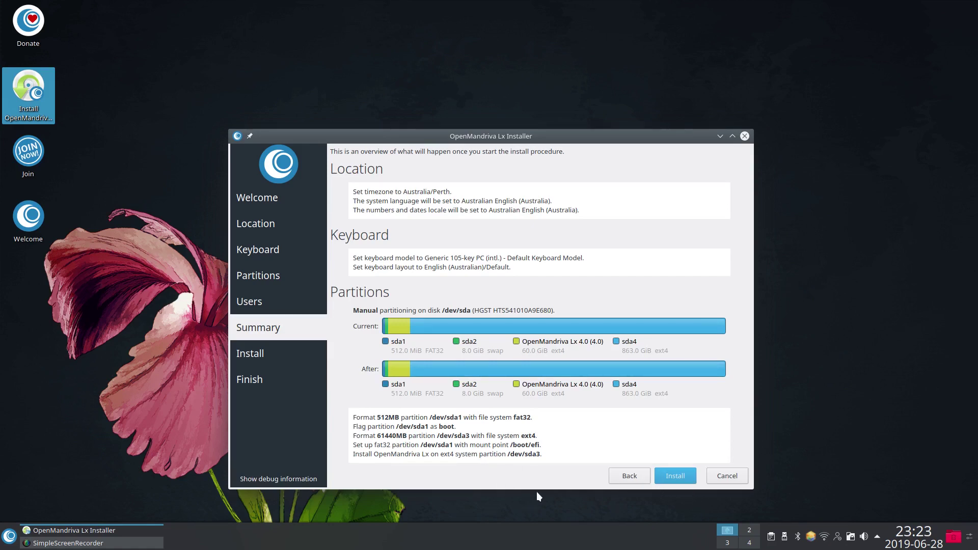
# Step: Start the OpenMandriva Lx 4.0 installation and confirm Install now
pyautogui.click(678, 476)
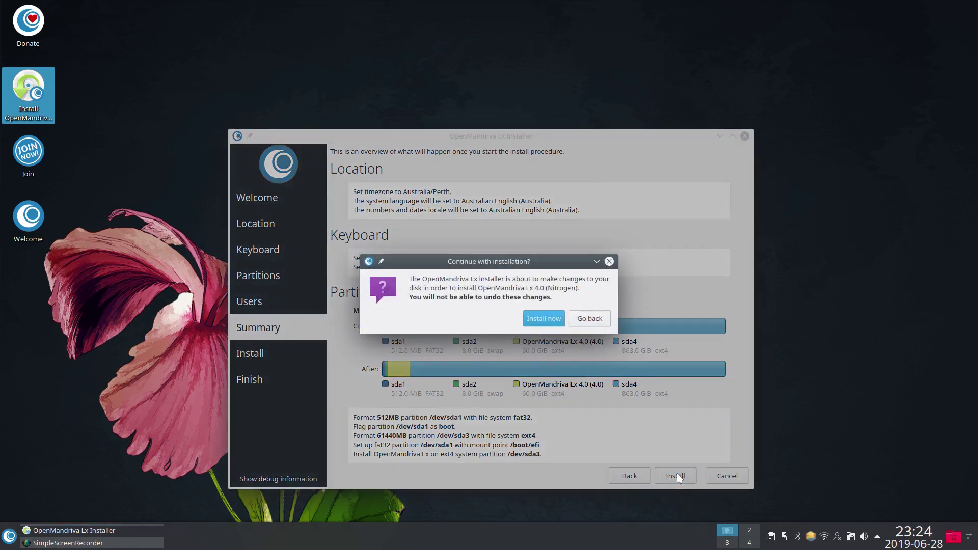
pyautogui.click(549, 323)
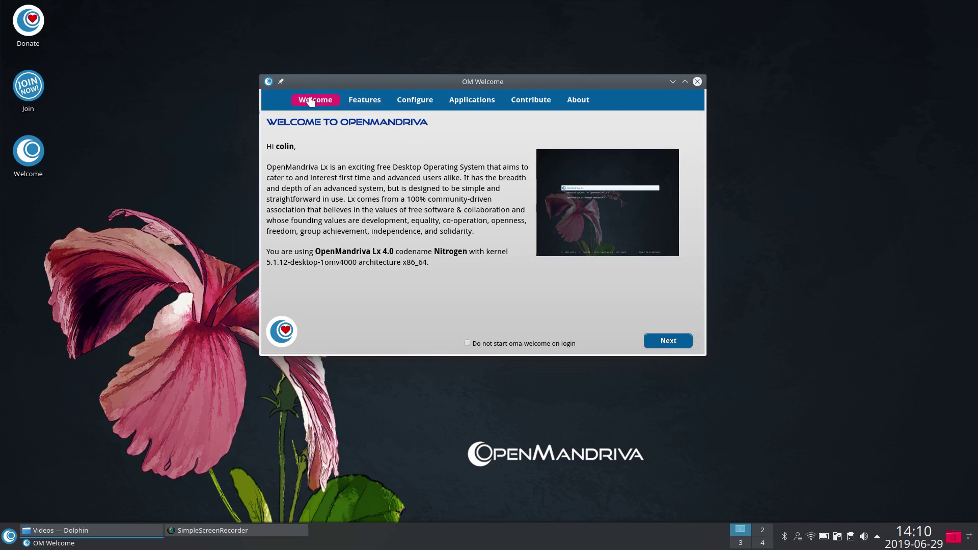
# Step: Open the Features page and read each description from Kernel through ABF
pyautogui.click(361, 101)
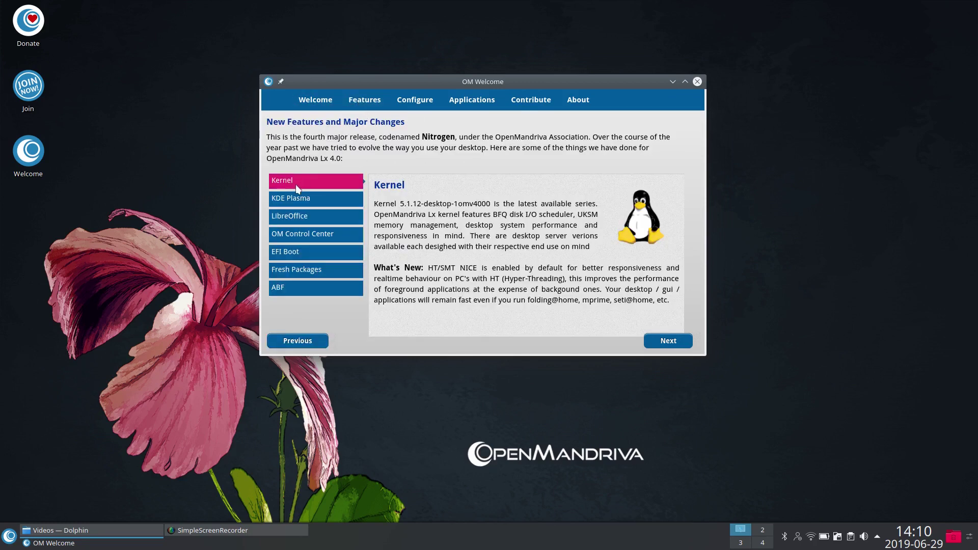
pyautogui.click(290, 200)
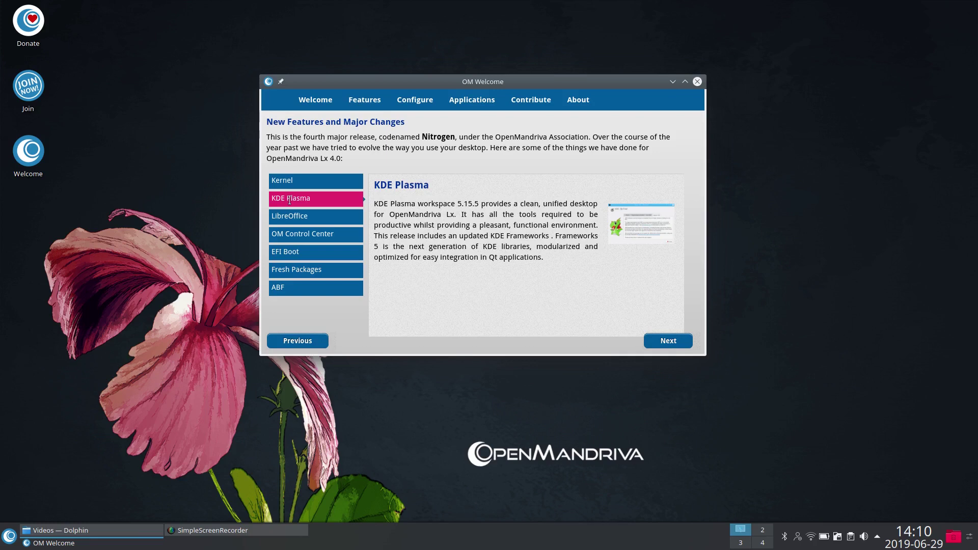
pyautogui.click(306, 181)
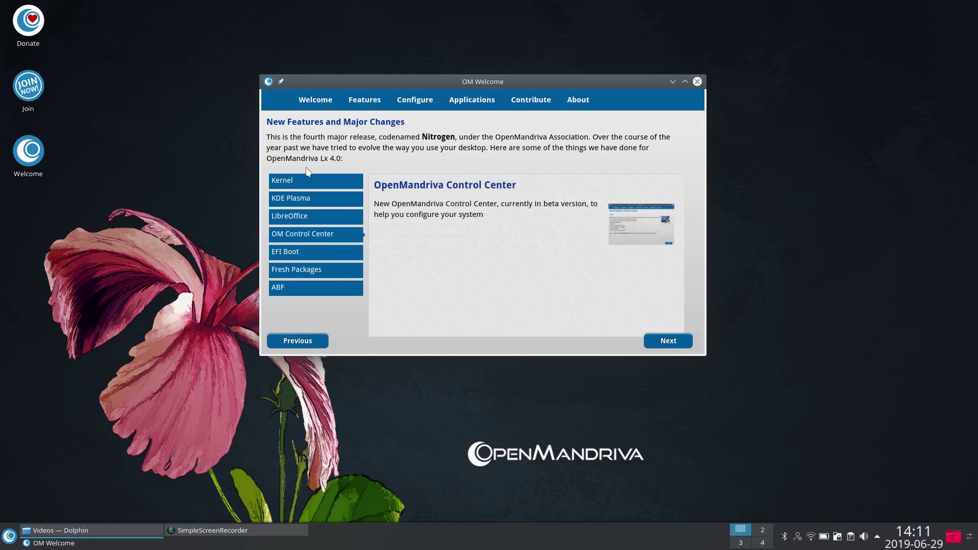
pyautogui.click(275, 179)
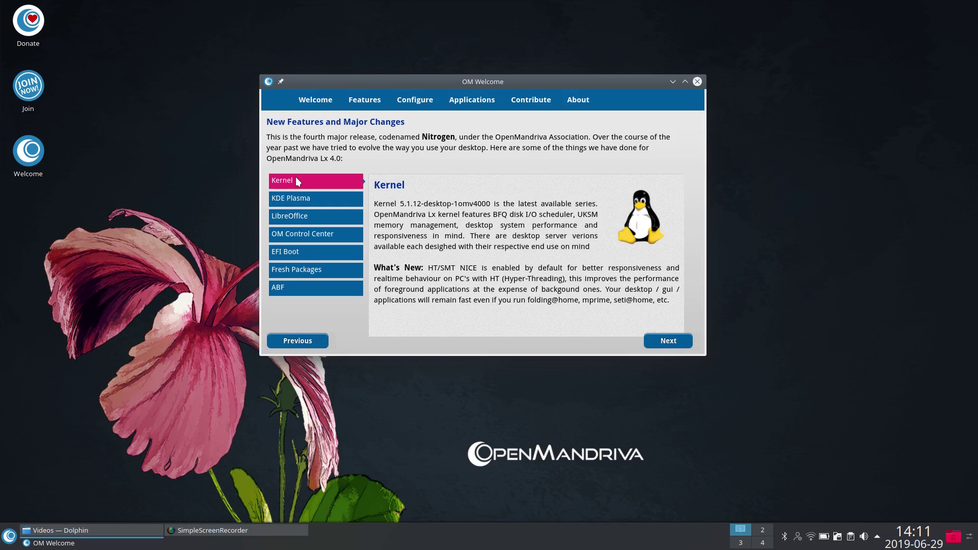
pyautogui.click(298, 196)
pyautogui.click(298, 219)
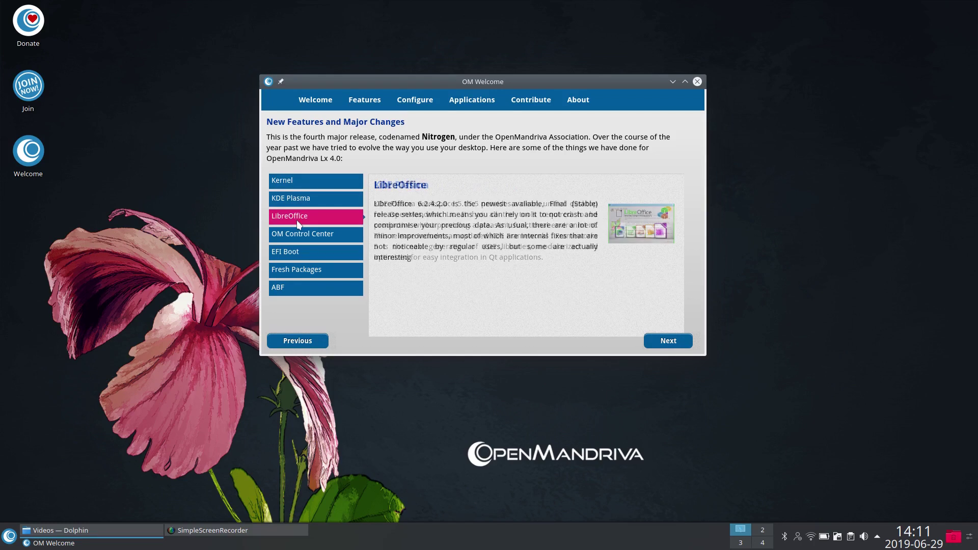
pyautogui.click(296, 232)
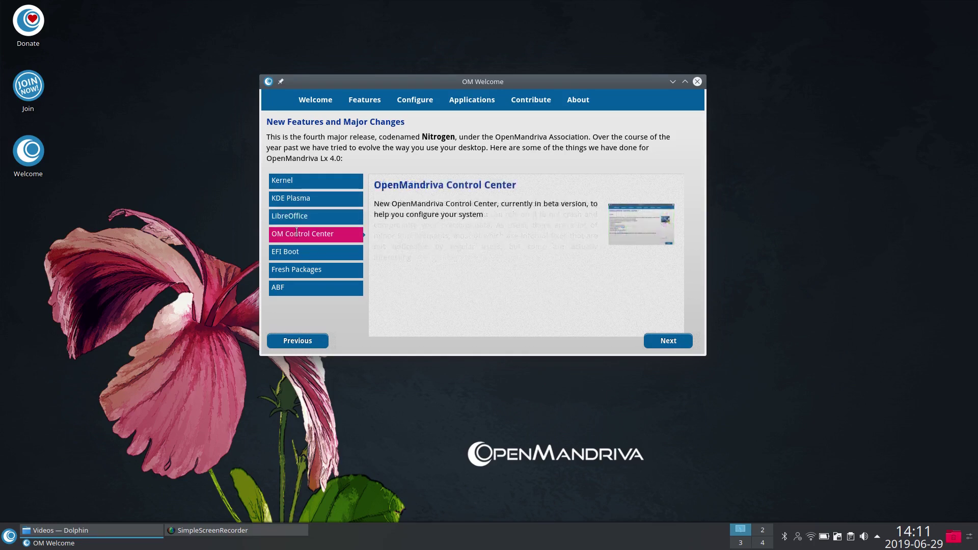
pyautogui.click(298, 251)
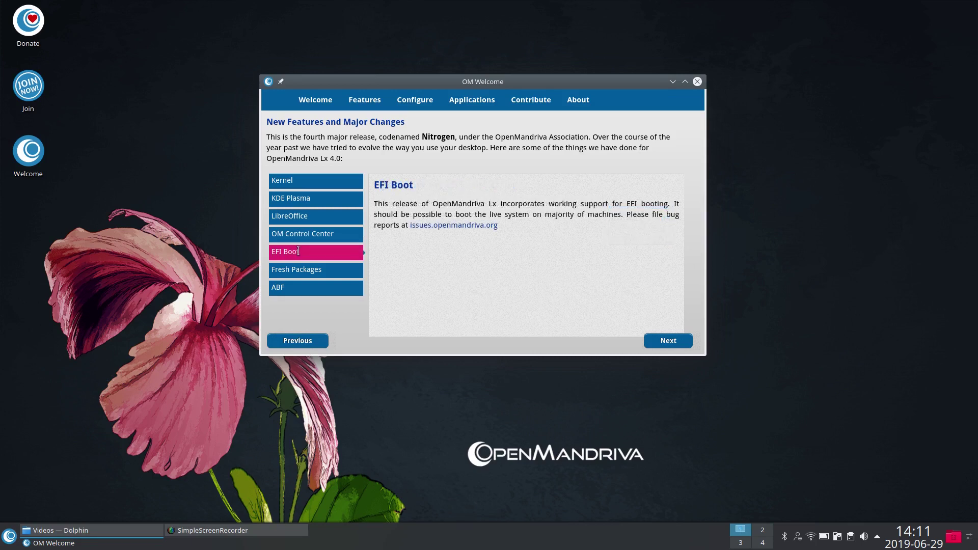
pyautogui.click(301, 270)
pyautogui.click(303, 289)
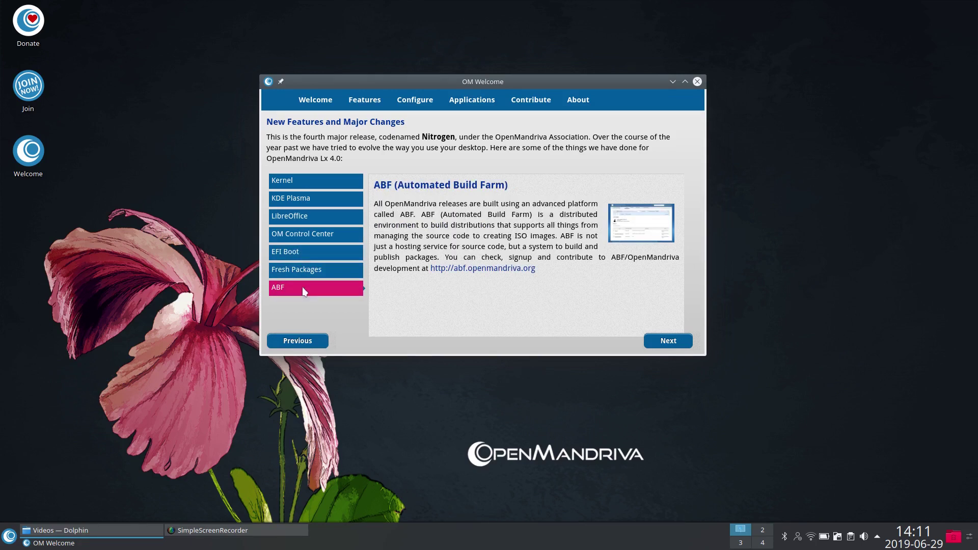
# Step: Cycle through the feature descriptions again, ending on the Kernel description
pyautogui.click(296, 181)
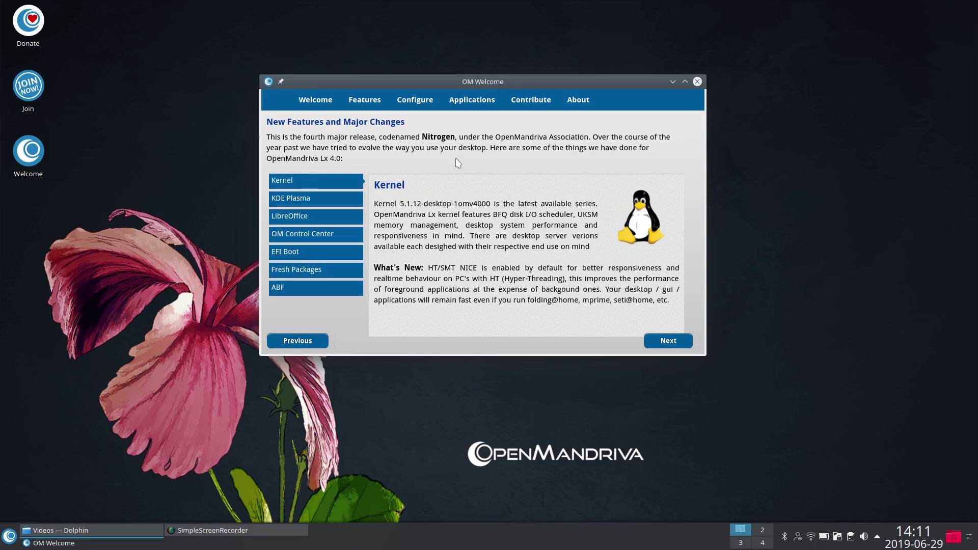
pyautogui.click(300, 198)
pyautogui.click(302, 216)
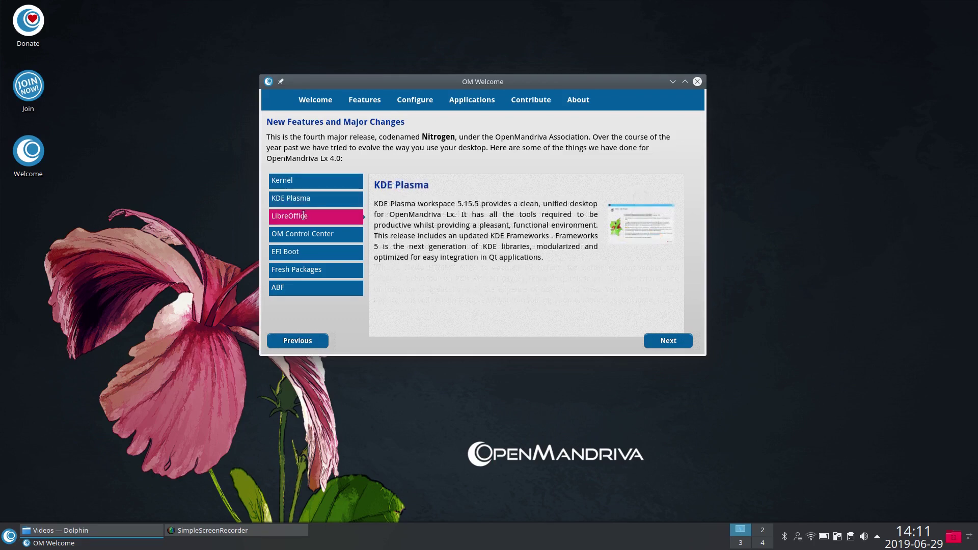
pyautogui.click(303, 234)
pyautogui.click(301, 252)
pyautogui.click(300, 270)
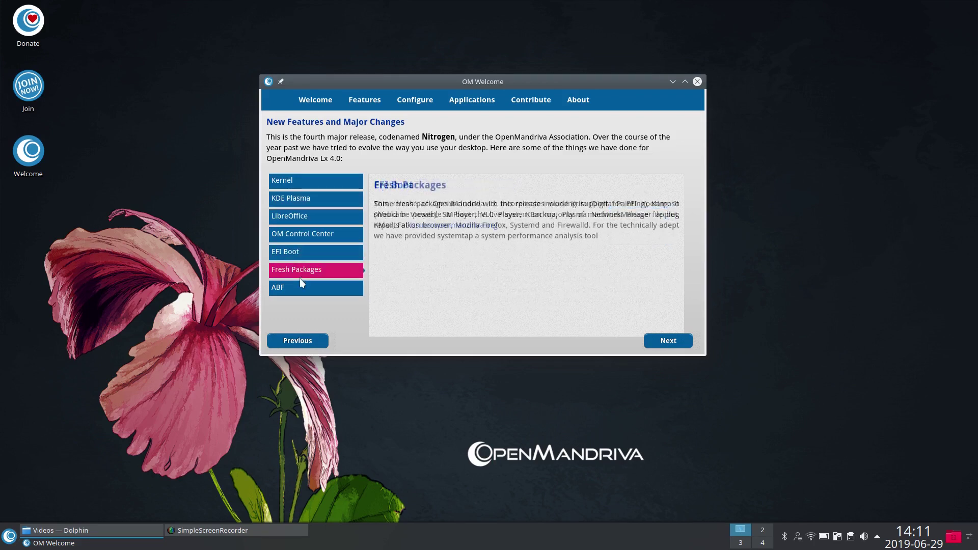
pyautogui.click(301, 288)
pyautogui.click(301, 252)
pyautogui.click(301, 216)
pyautogui.click(316, 181)
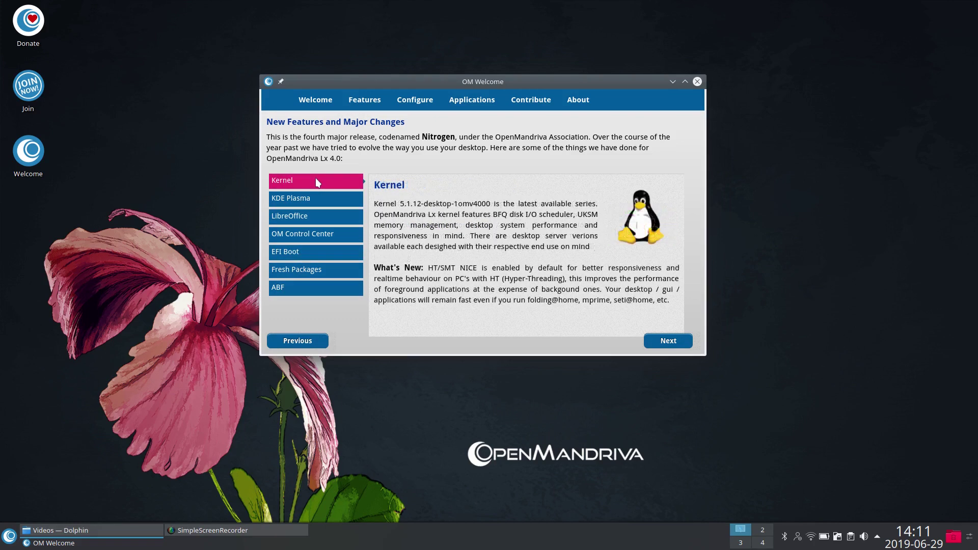
pyautogui.click(309, 198)
pyautogui.click(311, 218)
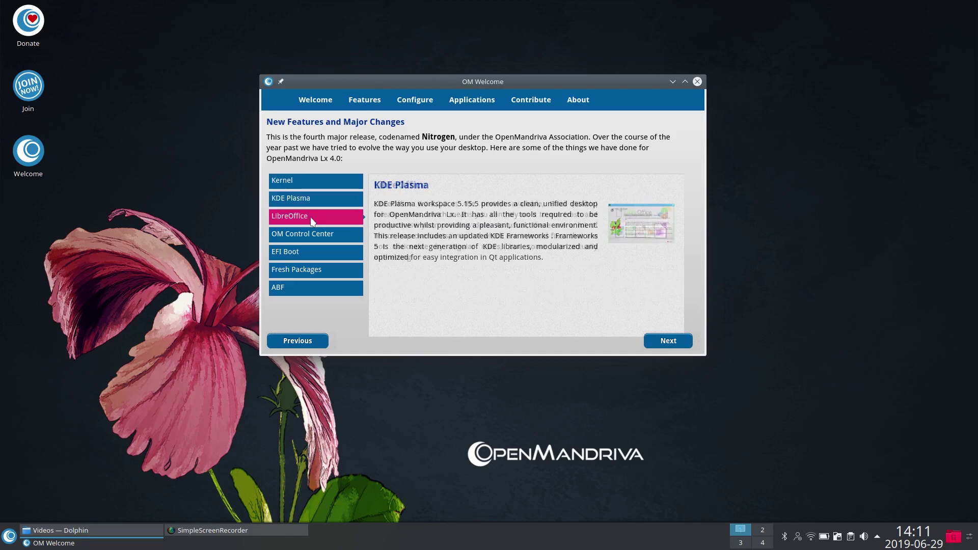
pyautogui.click(316, 181)
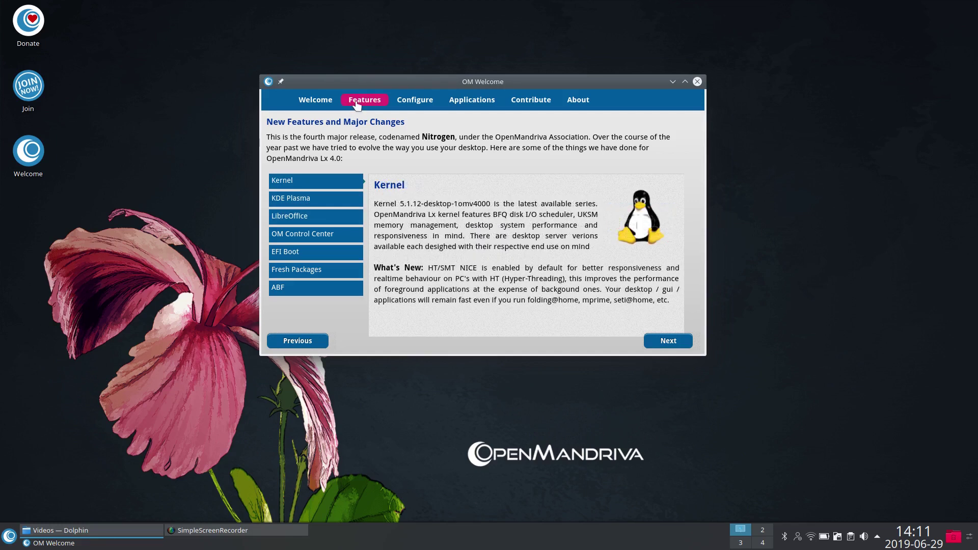
# Step: Open OpenMandriva Control Center from the Configure page and show its Software and media management tools
pyautogui.click(412, 102)
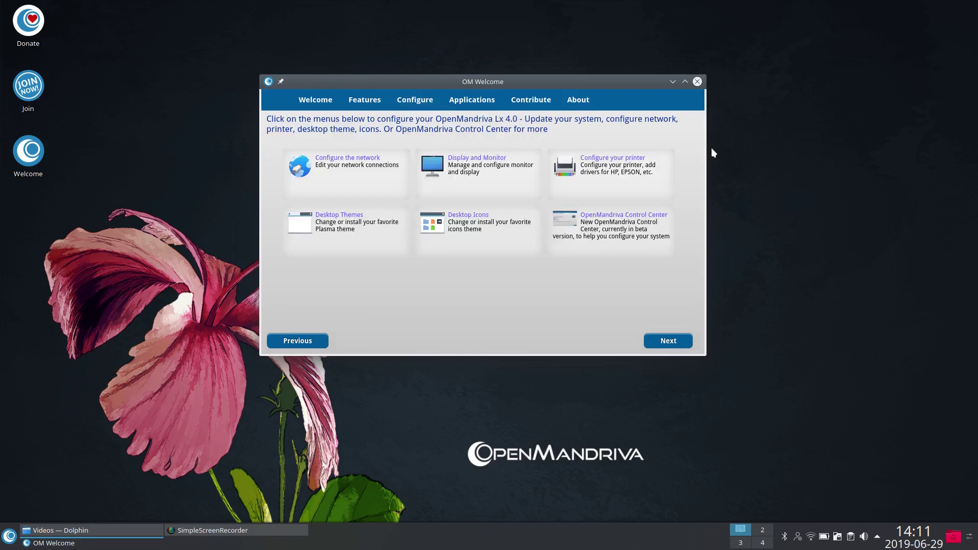
pyautogui.click(622, 220)
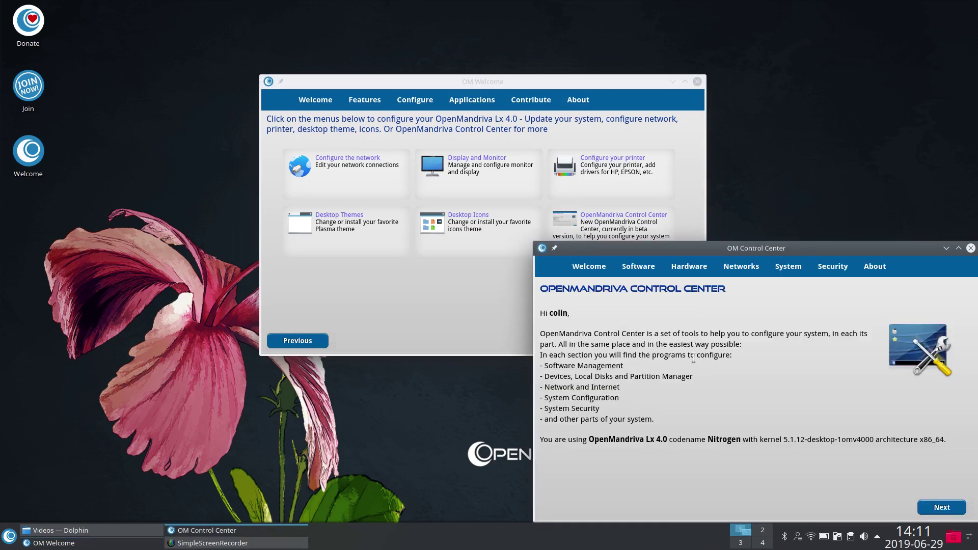
pyautogui.click(640, 268)
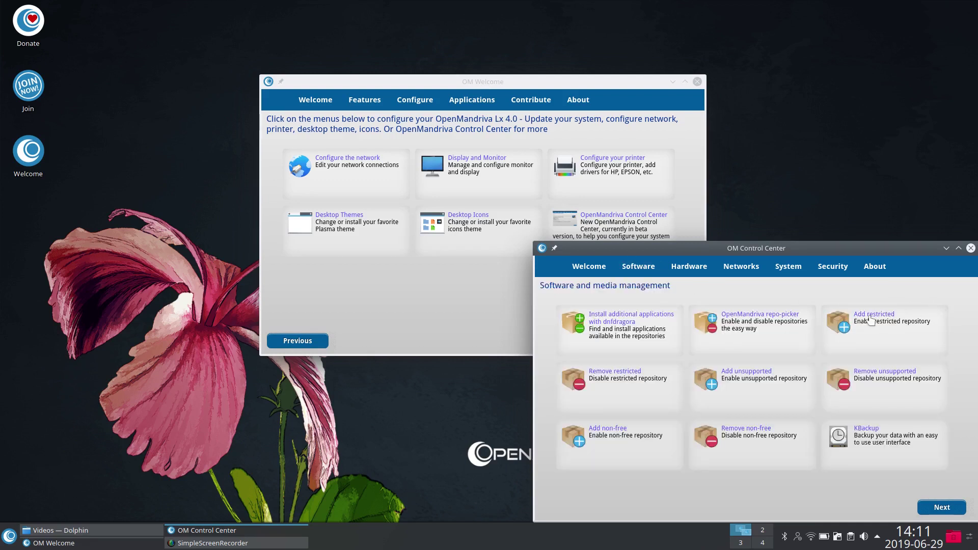
pyautogui.click(9, 539)
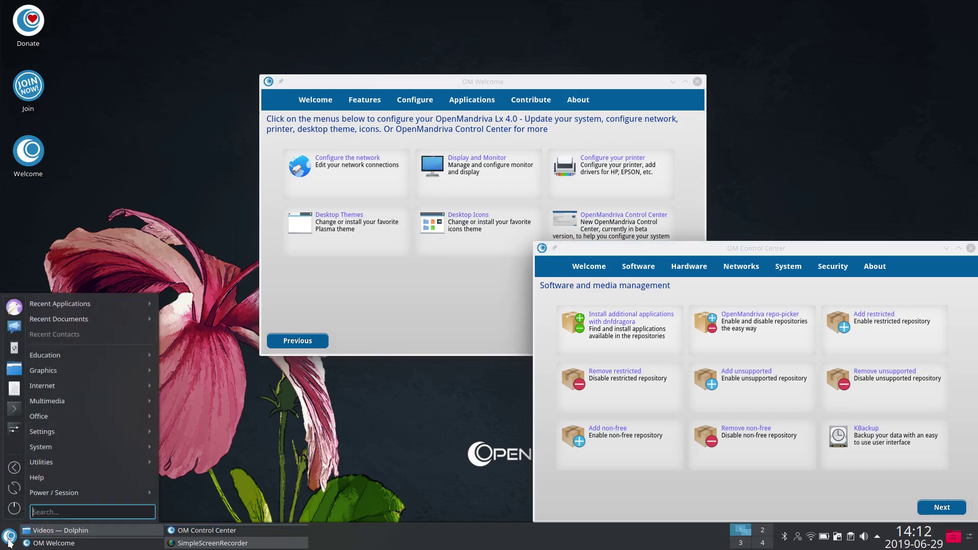
pyautogui.click(14, 409)
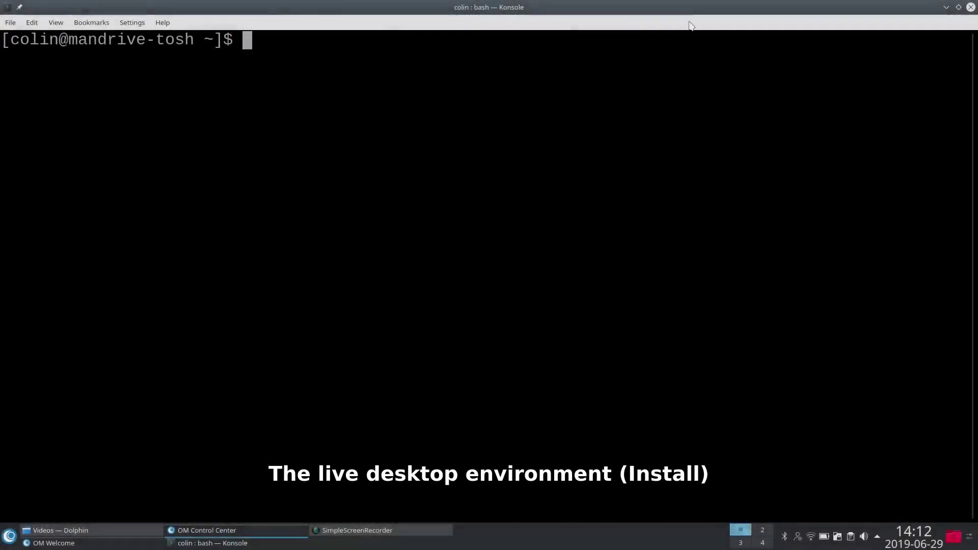
pyautogui.write('sudo dnf install lib64x264-devel.x86_64')
pyautogui.press('Up')
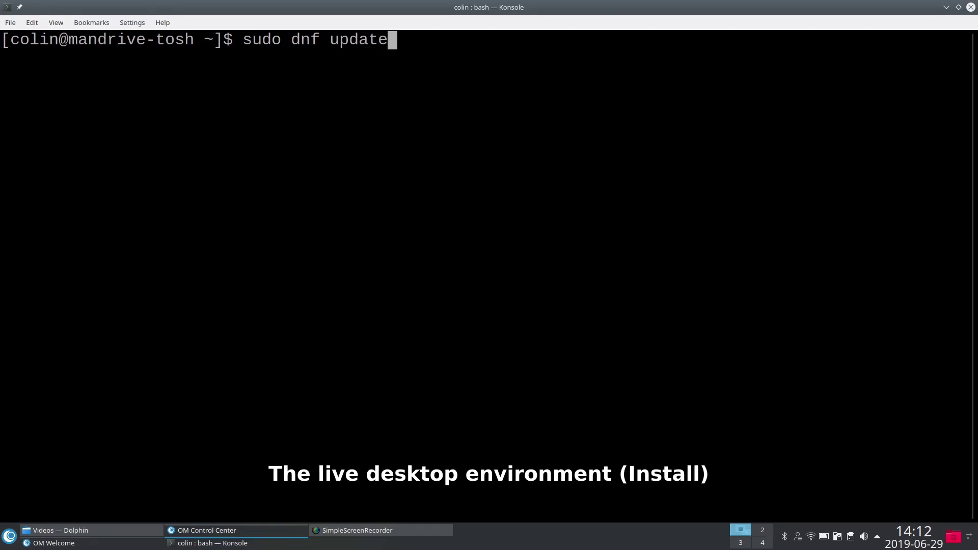
pyautogui.press('Down')
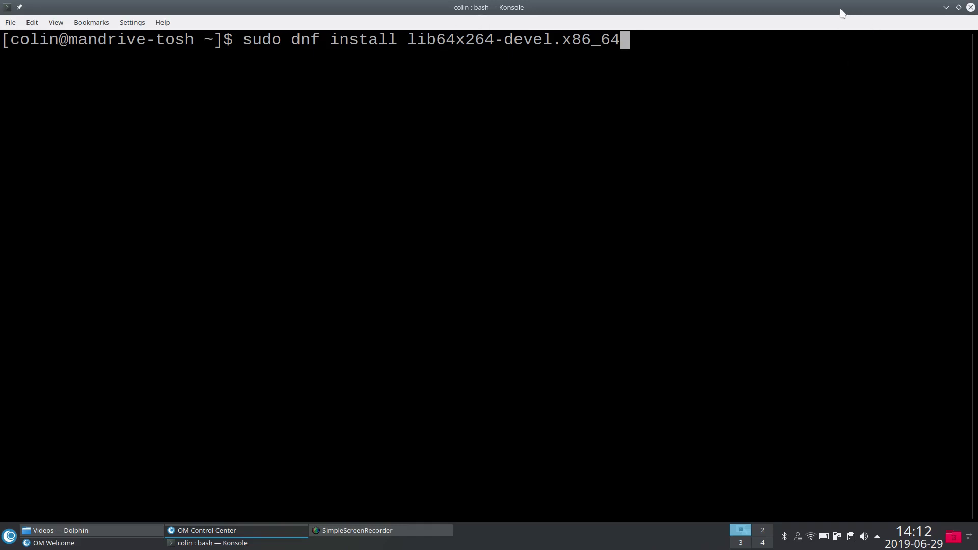
pyautogui.moveTo(841, 10); pyautogui.dragTo(633, 2)
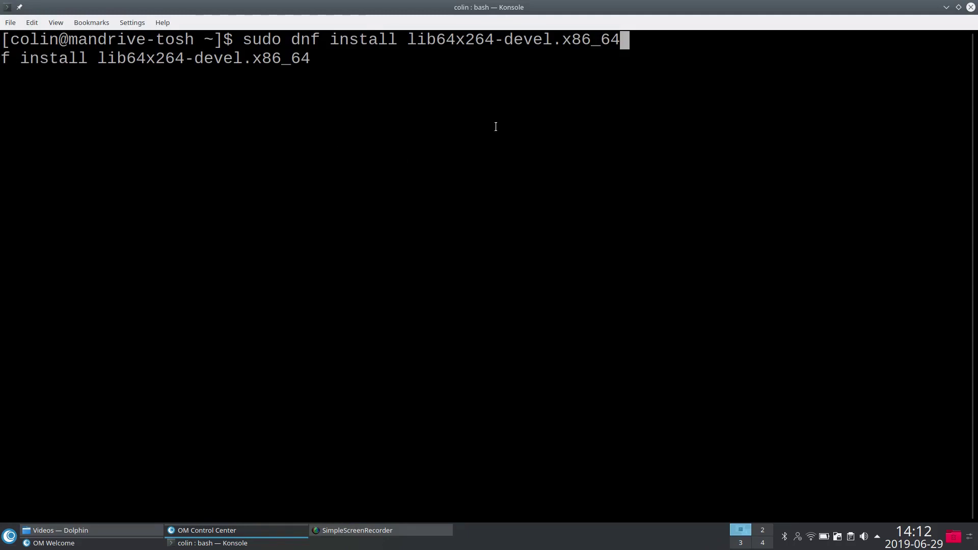
pyautogui.click(971, 7)
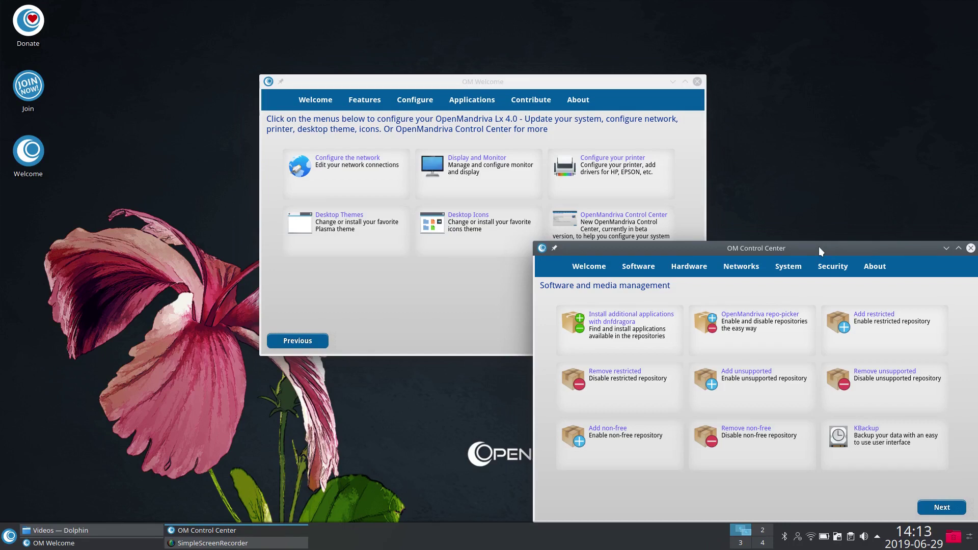
# Step: Launch the OpenMandriva repository picker from Control Center, authenticating with the root password
pyautogui.moveTo(820, 250); pyautogui.dragTo(747, 172)
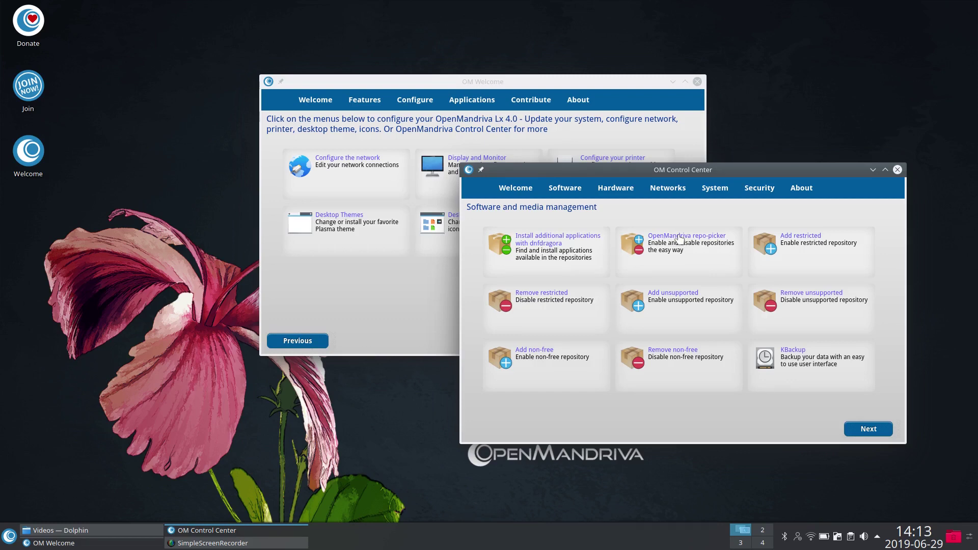
pyautogui.click(680, 240)
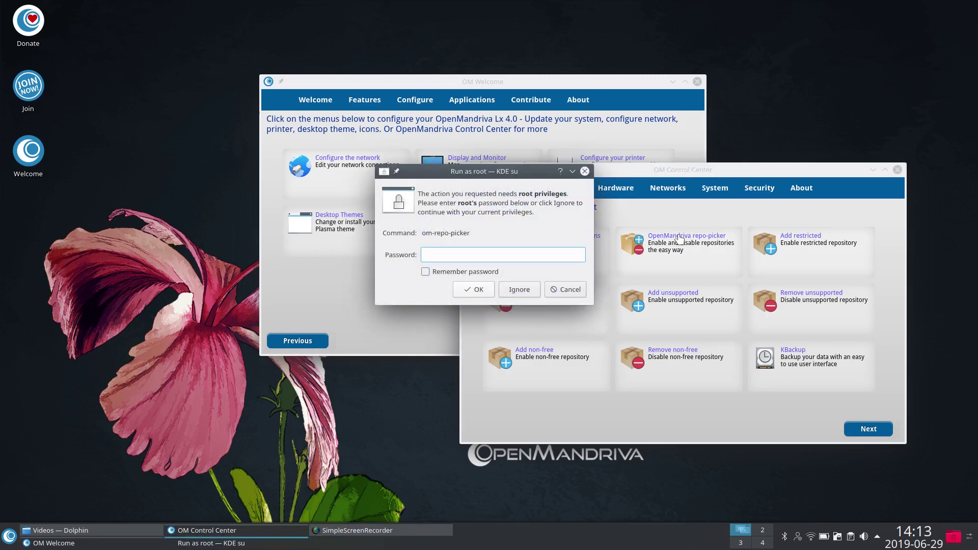
pyautogui.write('••••••••')
pyautogui.press('Return')
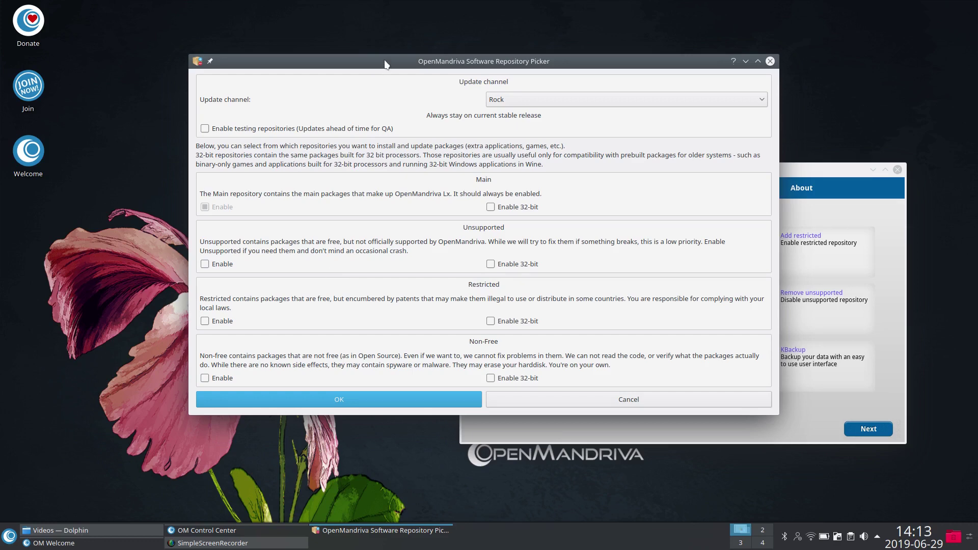
# Step: Keep the update channel on Rock and cancel the repository picker without saving
pyautogui.moveTo(403, 65); pyautogui.dragTo(391, 81)
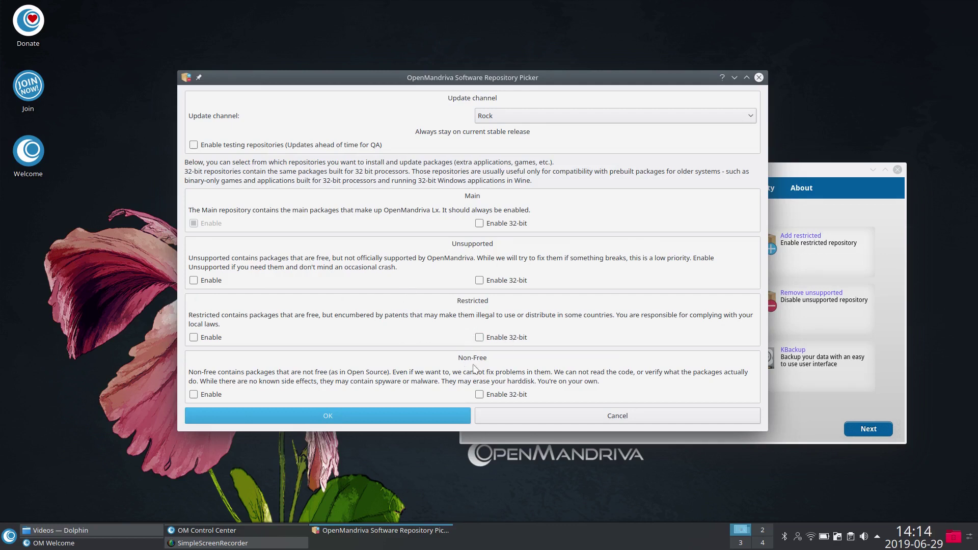
pyautogui.click(692, 121)
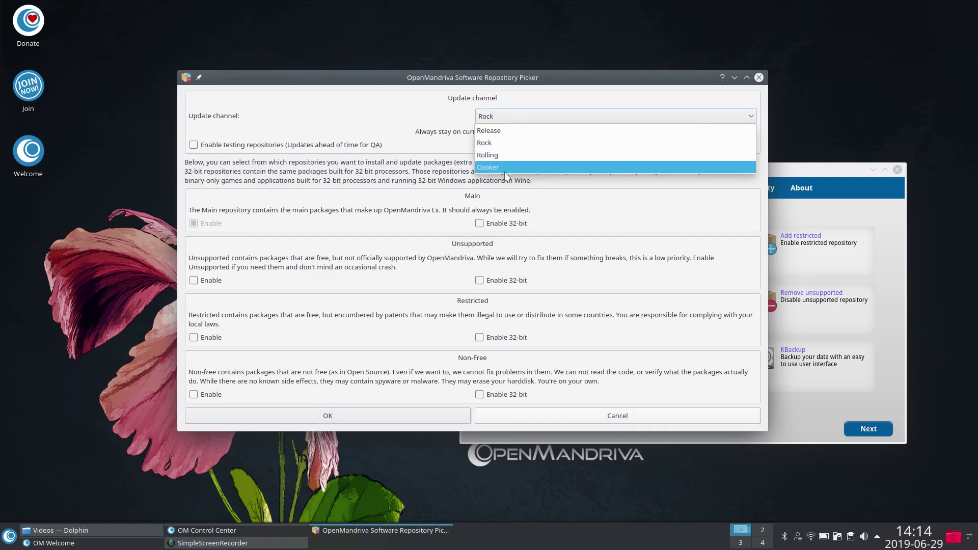
pyautogui.click(369, 124)
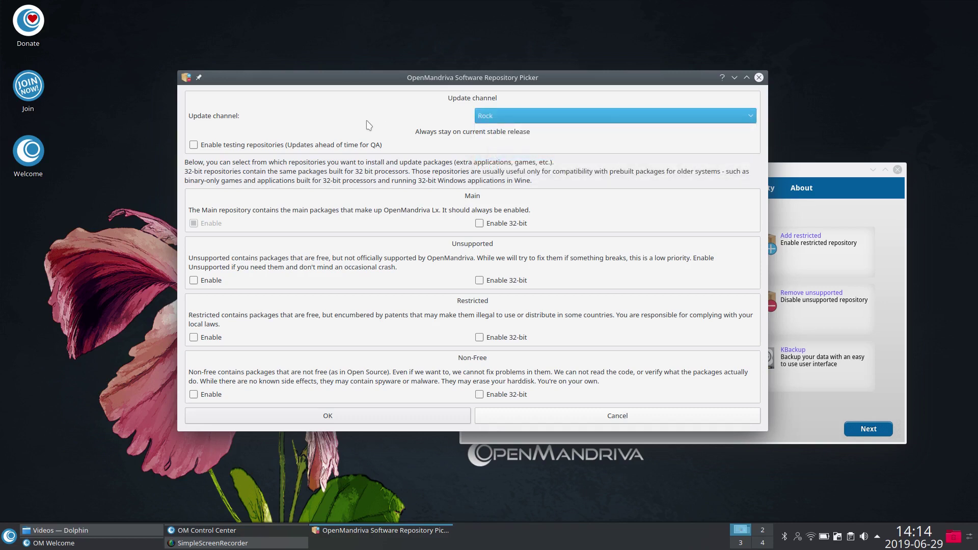
pyautogui.click(759, 78)
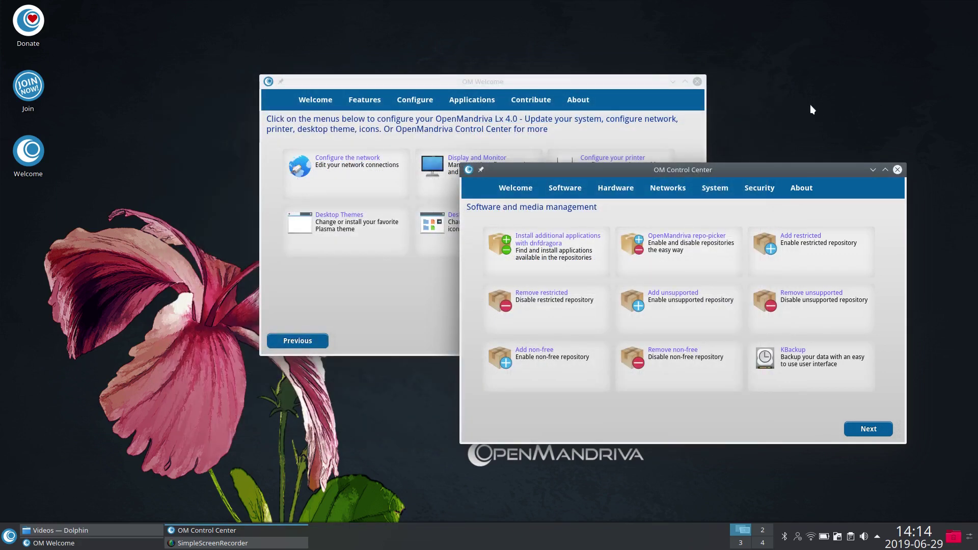
# Step: Launch dnfdragora and open its Repository Management list from the general options
pyautogui.click(533, 239)
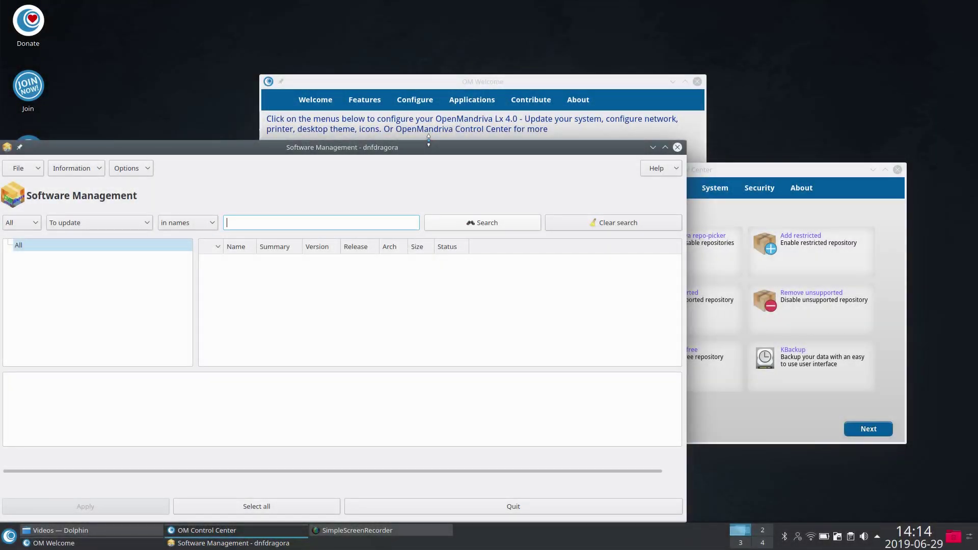
pyautogui.moveTo(429, 145); pyautogui.dragTo(543, 92)
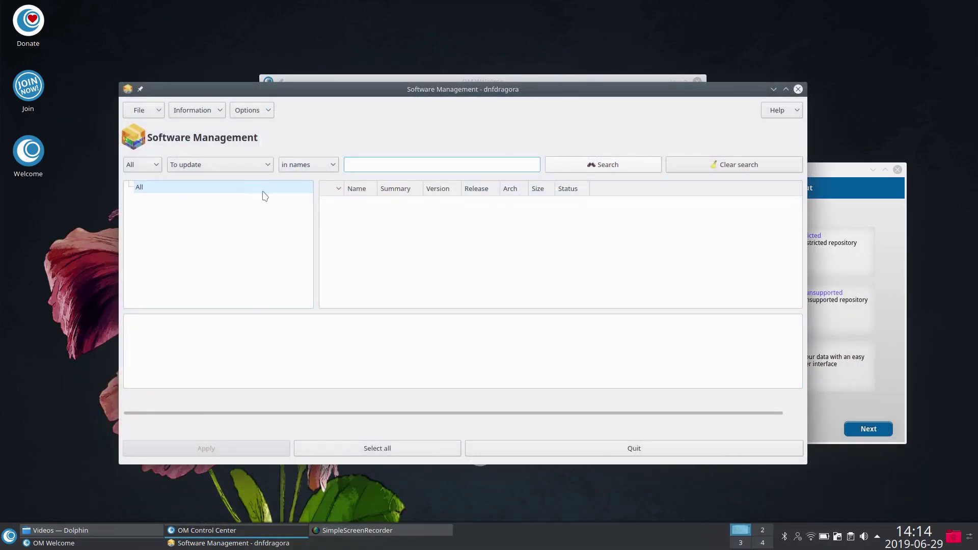
pyautogui.click(161, 110)
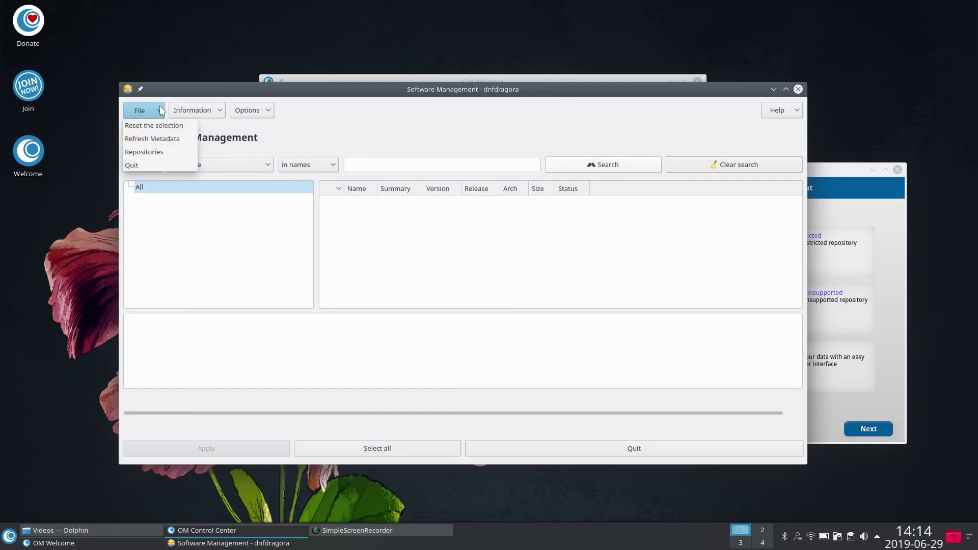
pyautogui.click(148, 152)
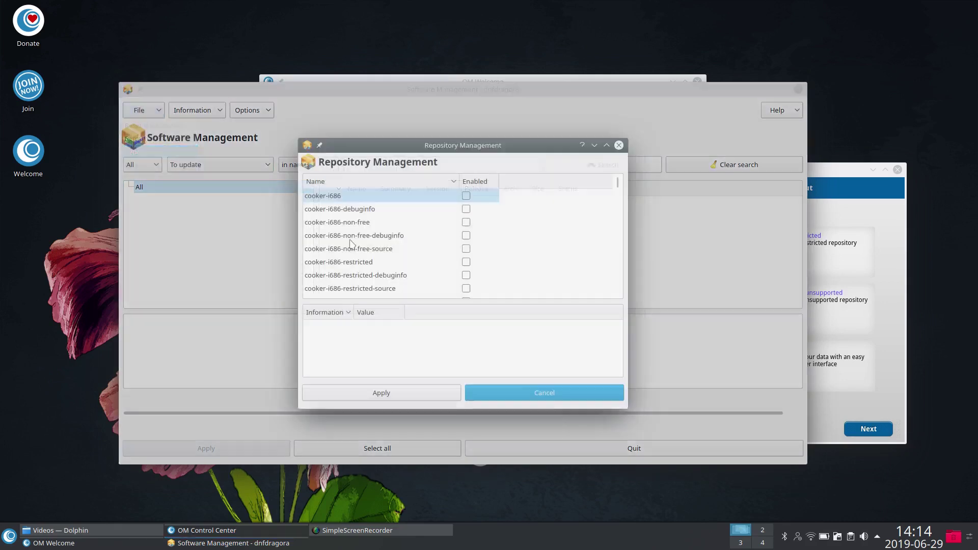
# Step: Scroll through the repository list and cancel Repository Management without changes
pyautogui.scroll(-10, 464, 234)
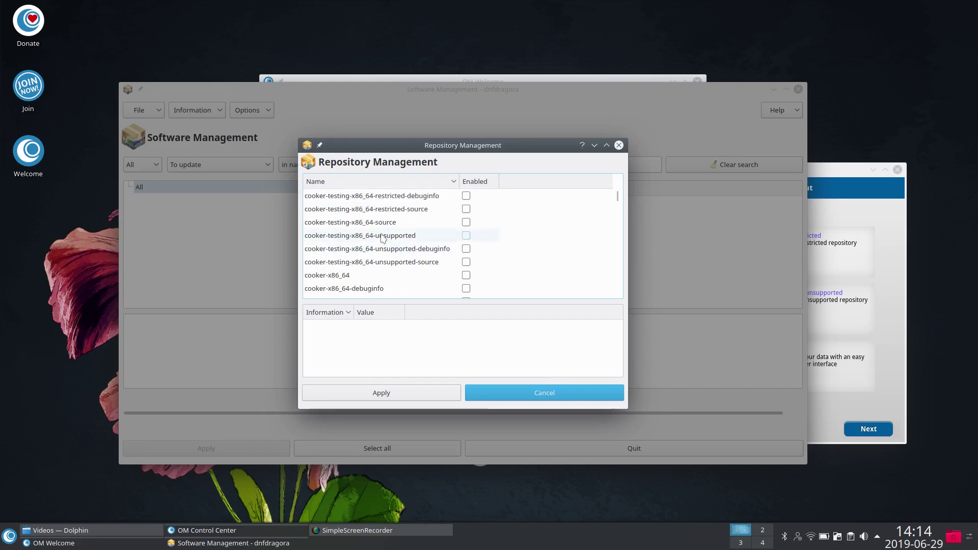
pyautogui.scroll(3, 387, 240)
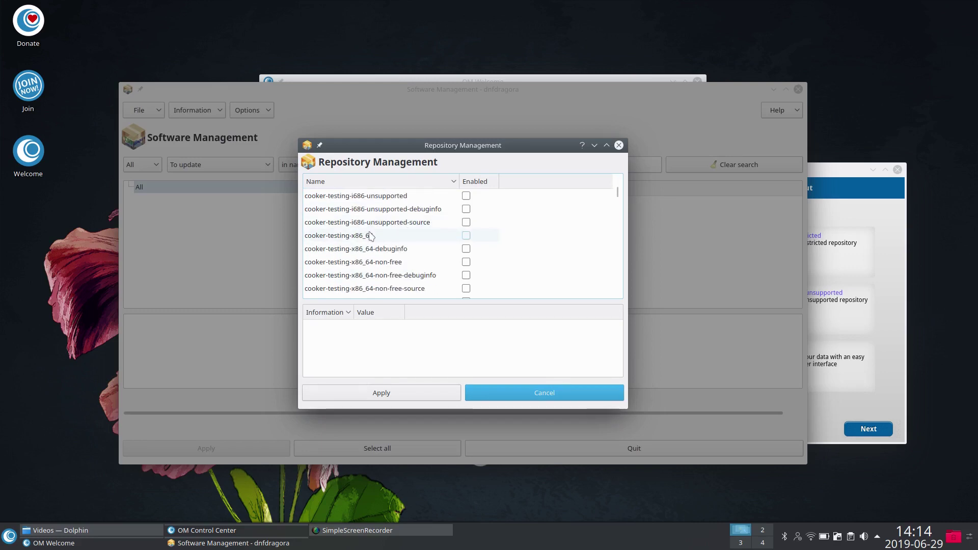
pyautogui.scroll(-4, 369, 234)
pyautogui.scroll(-1, 363, 235)
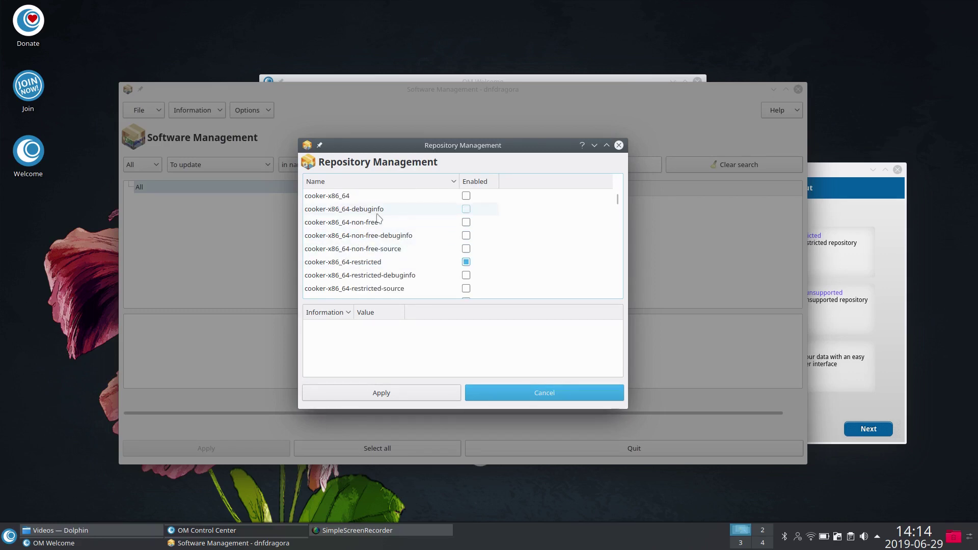
pyautogui.scroll(-6, 378, 219)
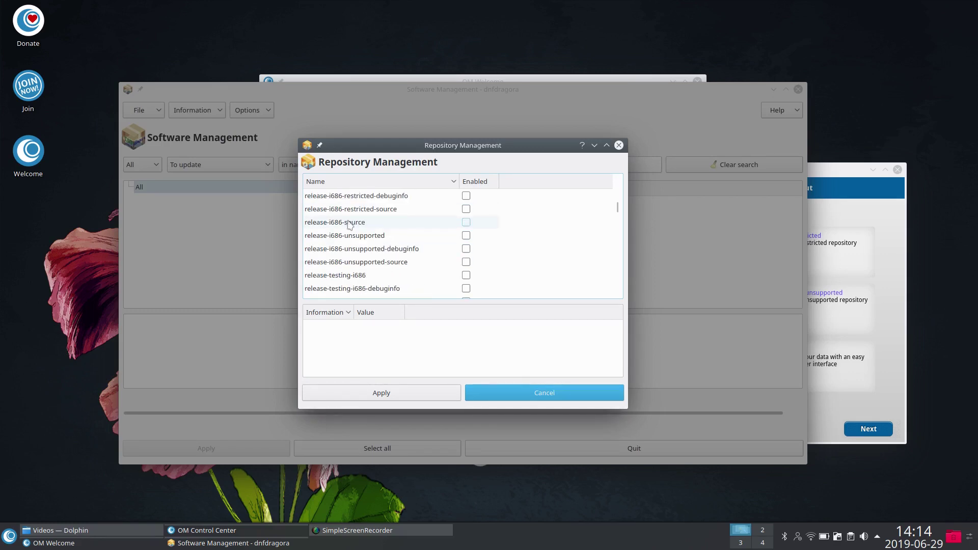
pyautogui.scroll(-6, 361, 234)
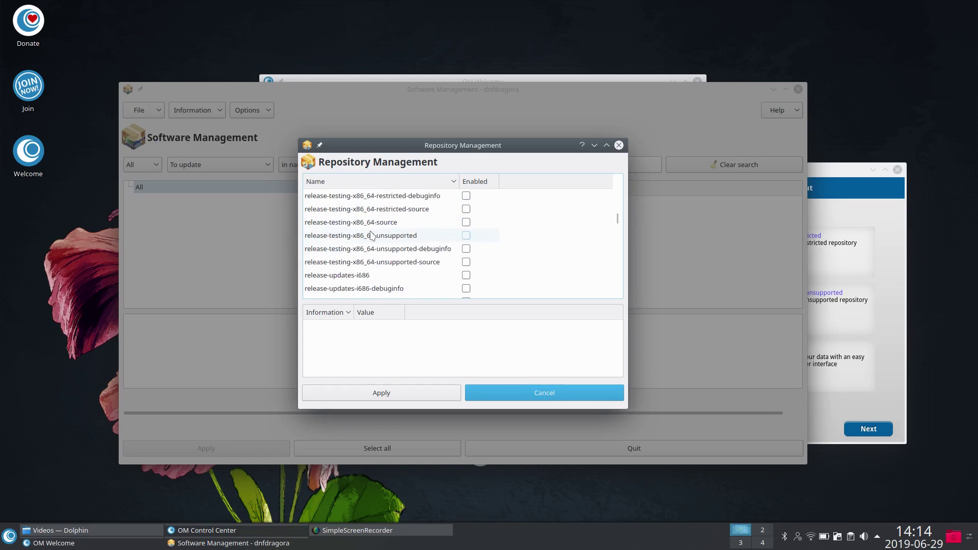
pyautogui.scroll(-6, 371, 235)
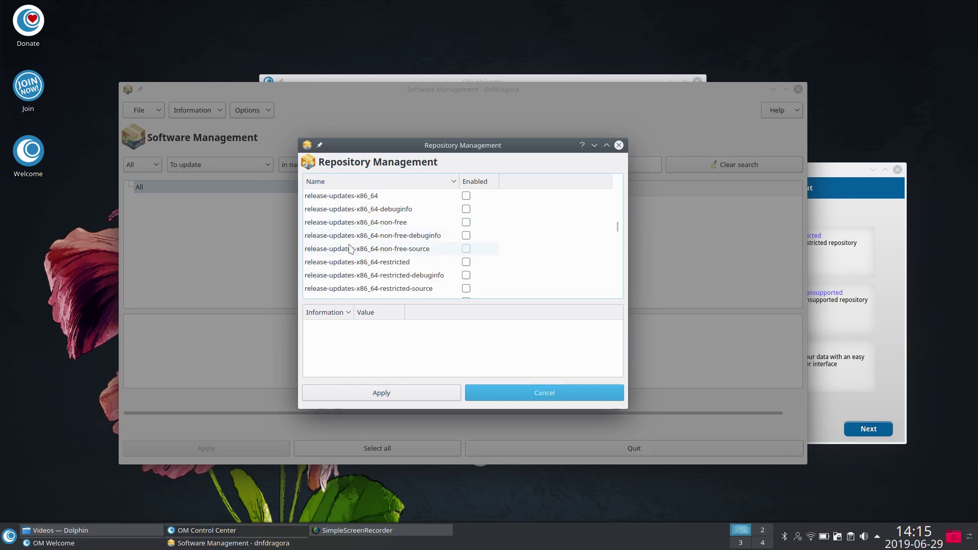
pyautogui.scroll(-6, 357, 252)
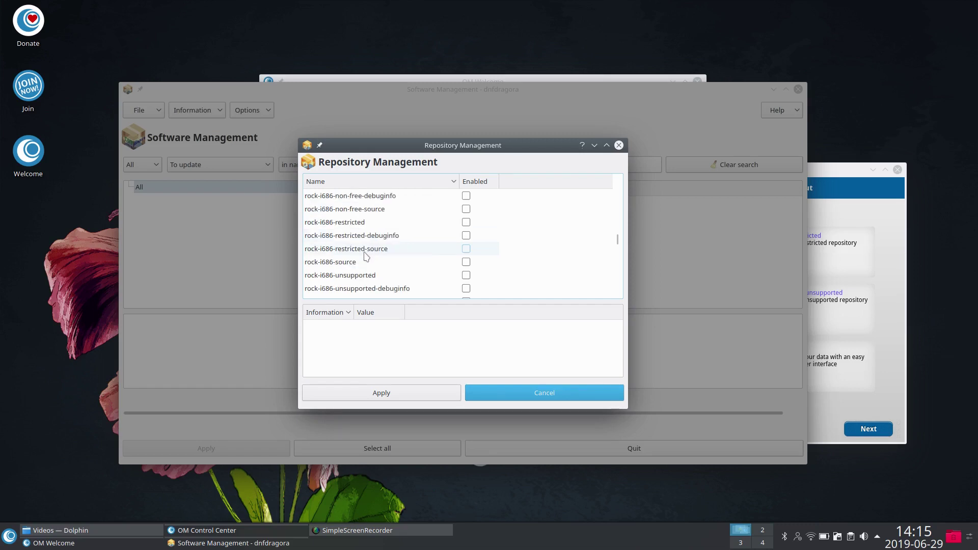
pyautogui.scroll(-20, 366, 256)
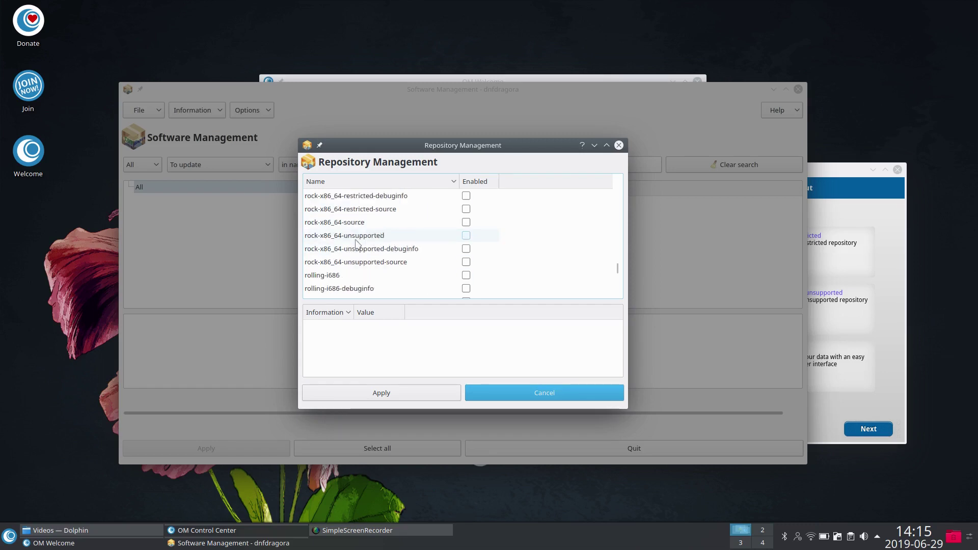
pyautogui.scroll(-15, 357, 244)
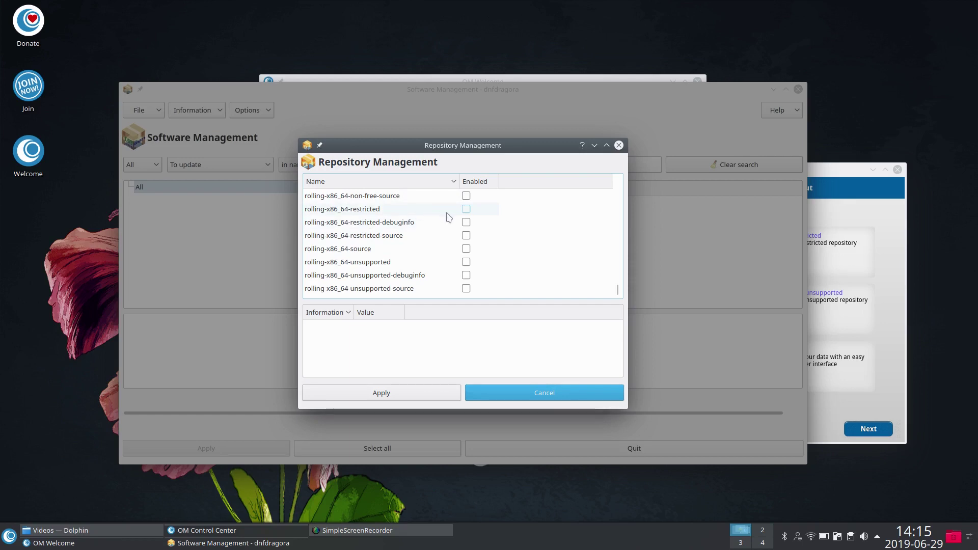
pyautogui.scroll(11, 407, 225)
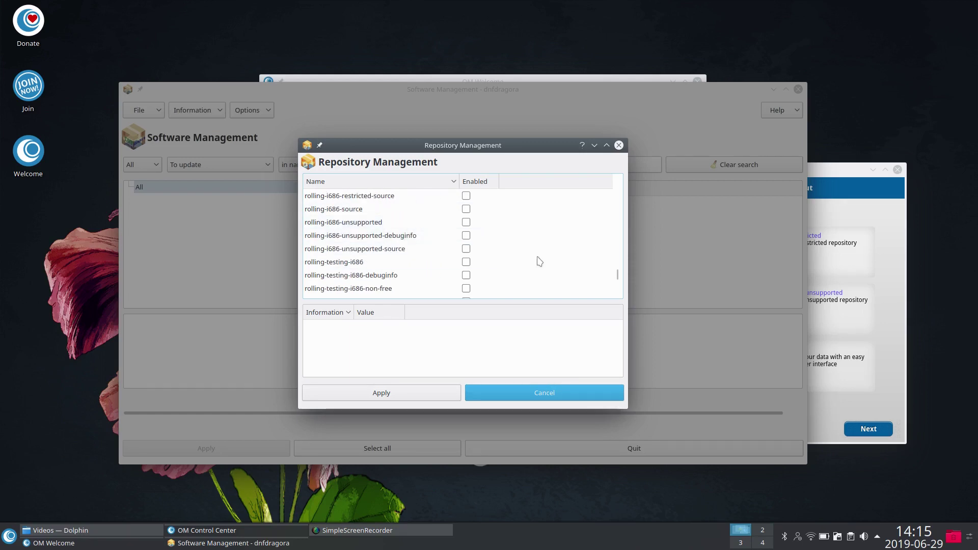
pyautogui.click(577, 394)
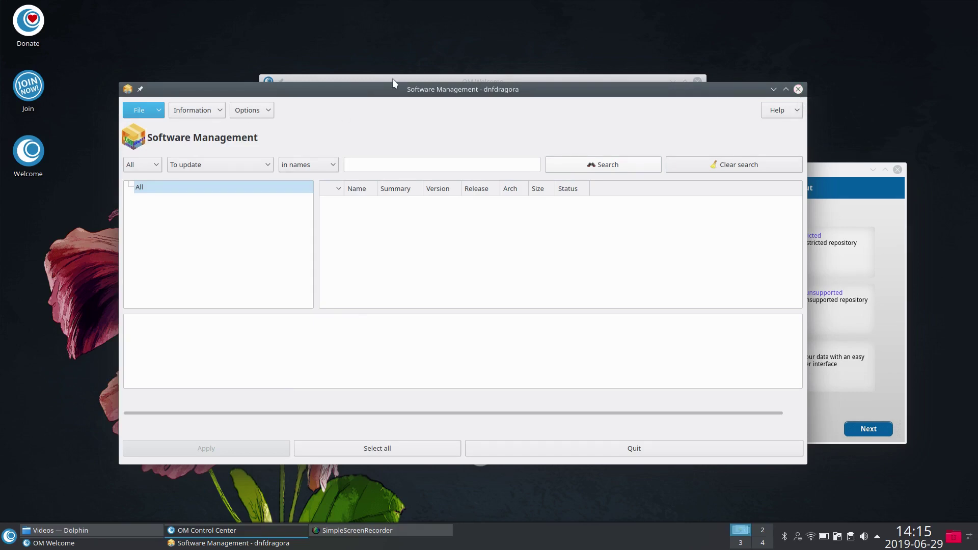
pyautogui.moveTo(394, 94)
pyautogui.mouseDown()
pyautogui.moveTo(508, 138)
pyautogui.moveTo(405, 88)
pyautogui.mouseUp()
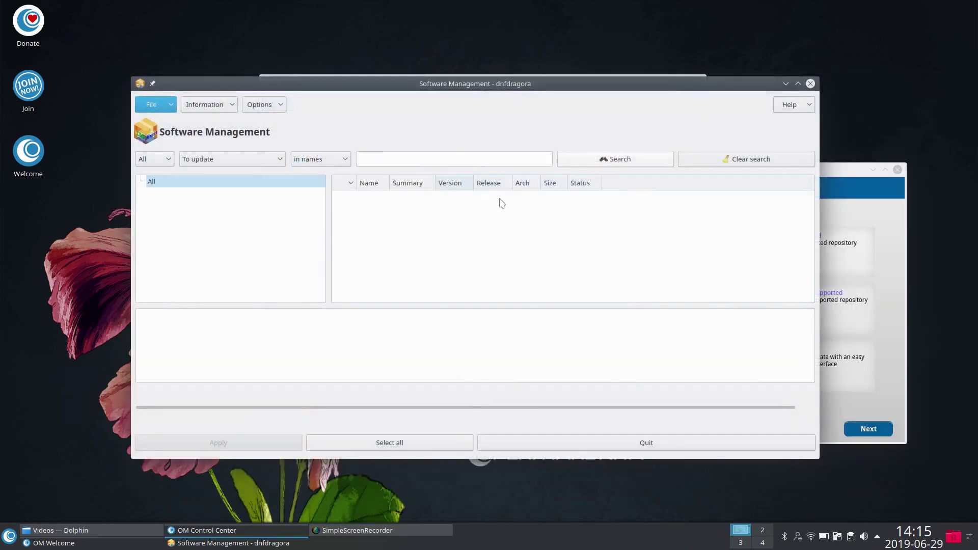
# Step: Close dnfdragora, enable the non-free repository with the root password, and launch Konsole
pyautogui.click(810, 84)
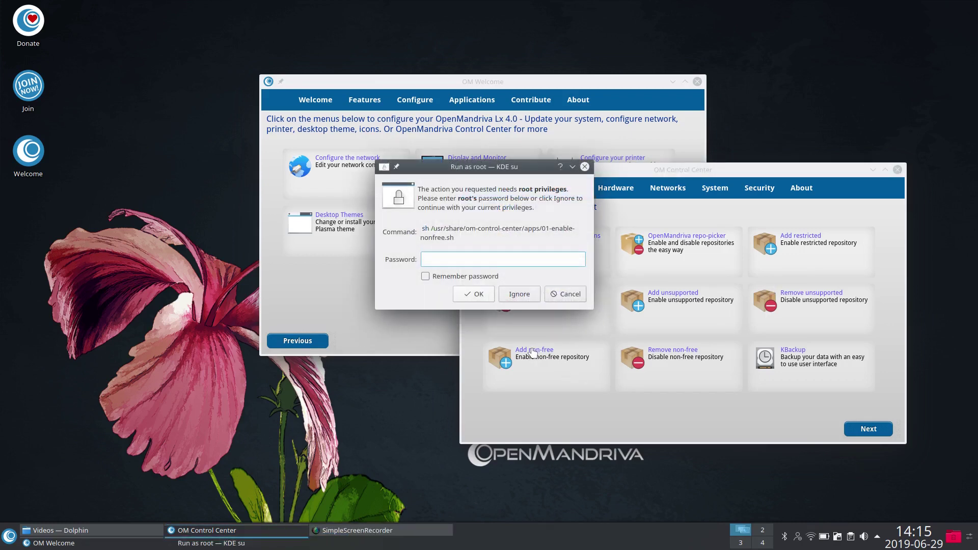
pyautogui.write('•••••••••')
pyautogui.press('Return')
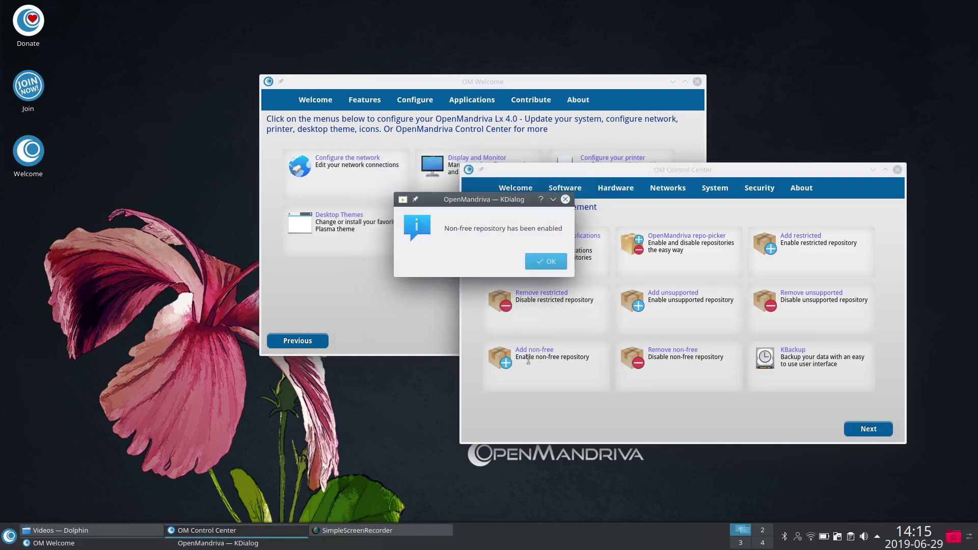
pyautogui.click(544, 262)
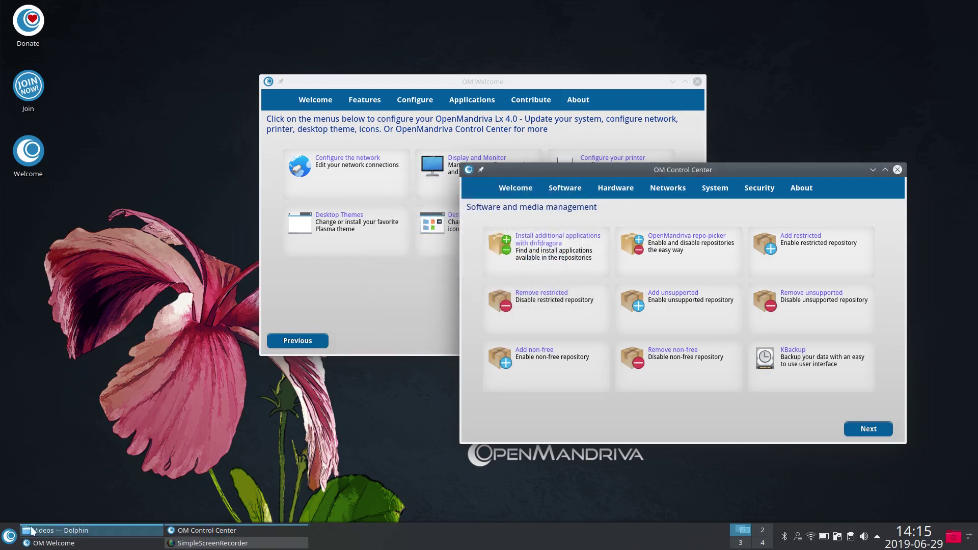
pyautogui.click(9, 536)
pyautogui.click(15, 411)
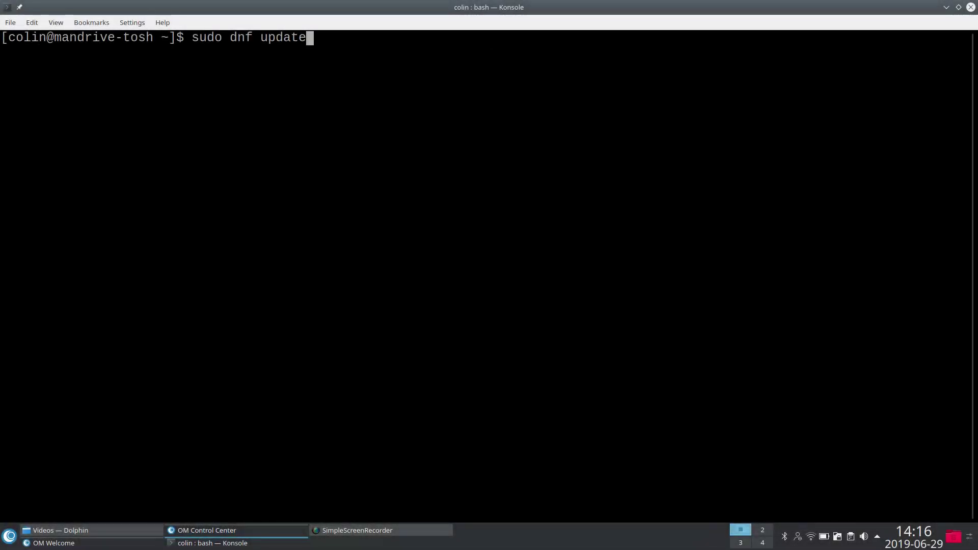
# Step: Run sudo dnf update with the sudo password, then resize and reposition the Konsole window
pyautogui.press('Return')
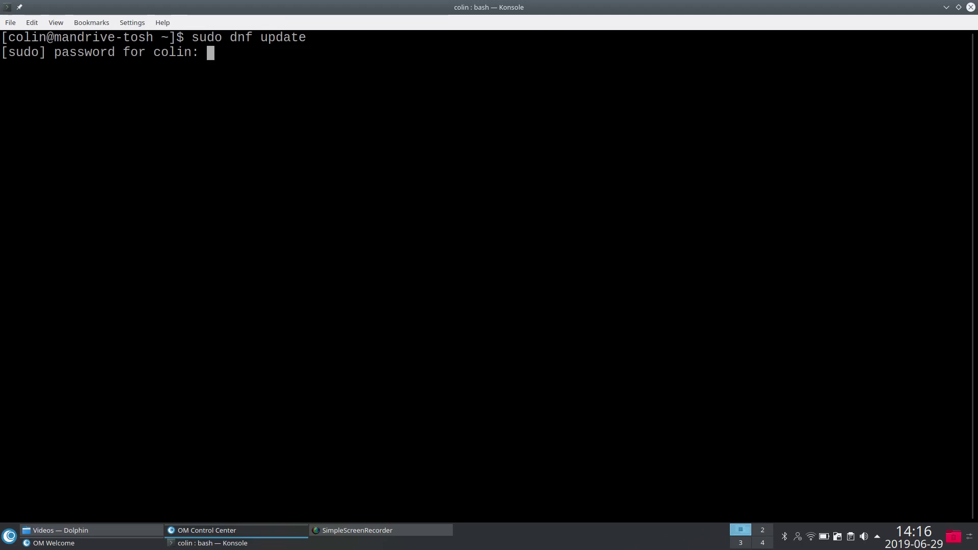
pyautogui.press('Return')
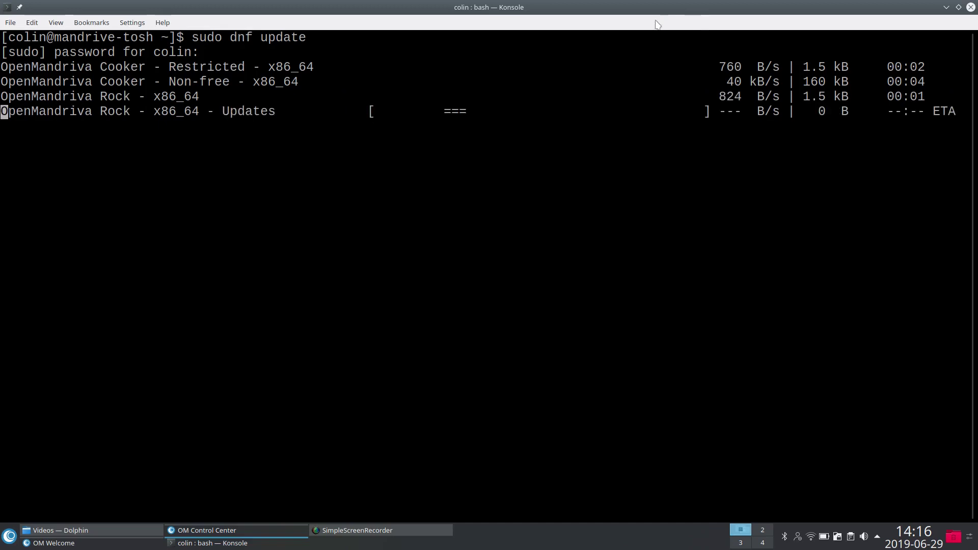
pyautogui.moveTo(565, 9); pyautogui.dragTo(502, 549)
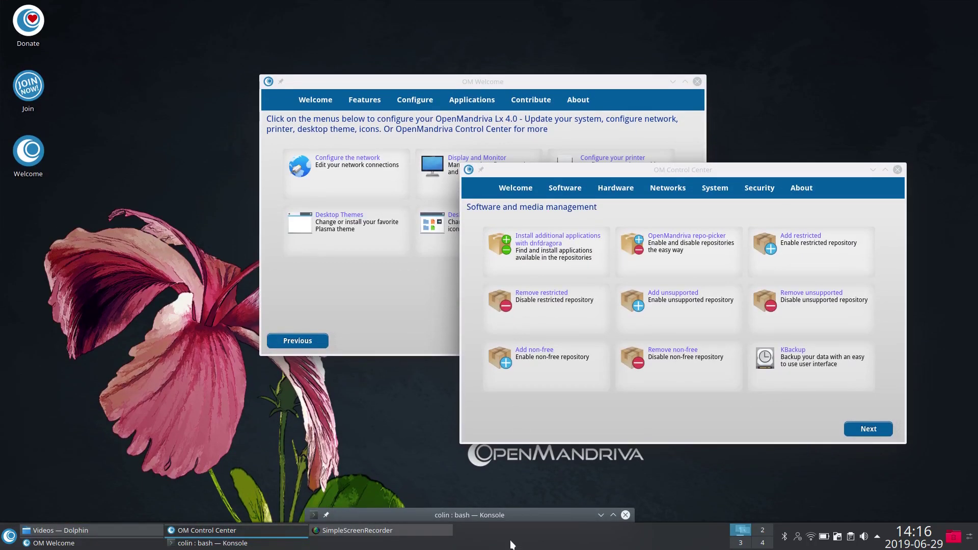
pyautogui.moveTo(476, 514); pyautogui.dragTo(495, 127)
pyautogui.doubleClick(495, 129)
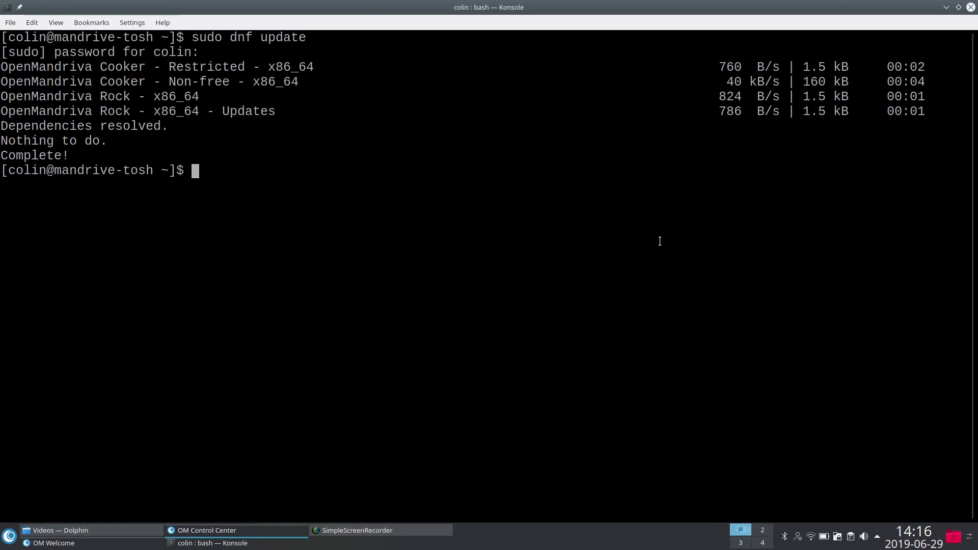
pyautogui.doubleClick(621, 10)
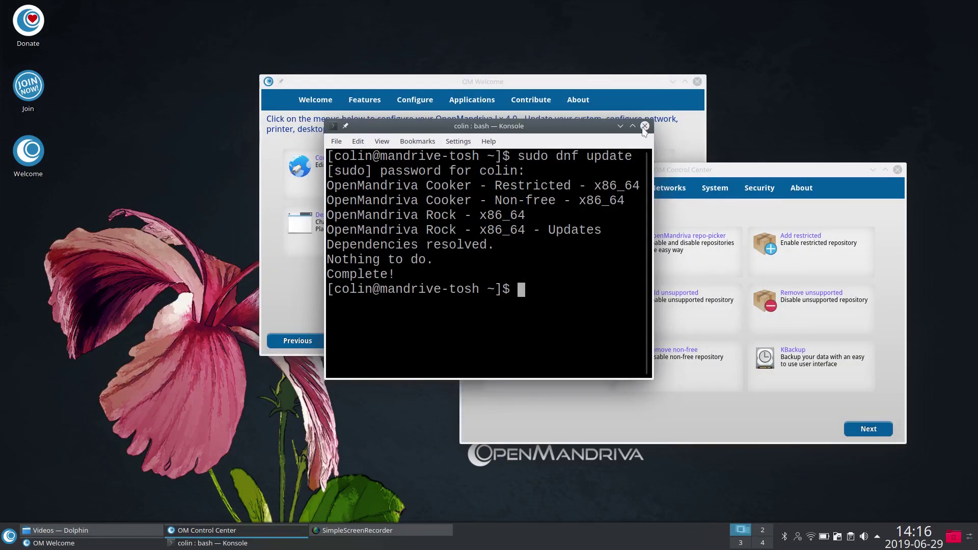
# Step: Close Konsole, move Control Center, and view the Hardware configurations page
pyautogui.click(645, 126)
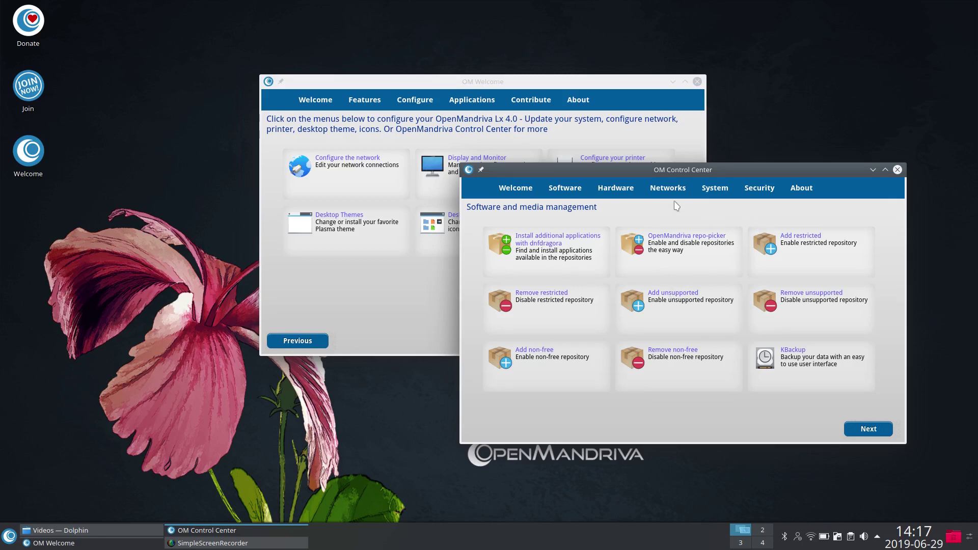
pyautogui.moveTo(660, 174); pyautogui.dragTo(518, 140)
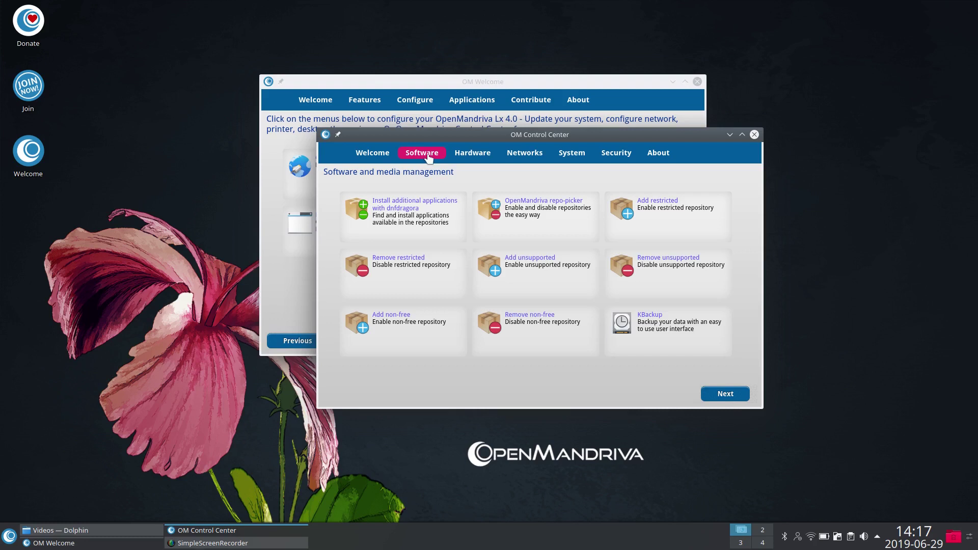
pyautogui.click(472, 153)
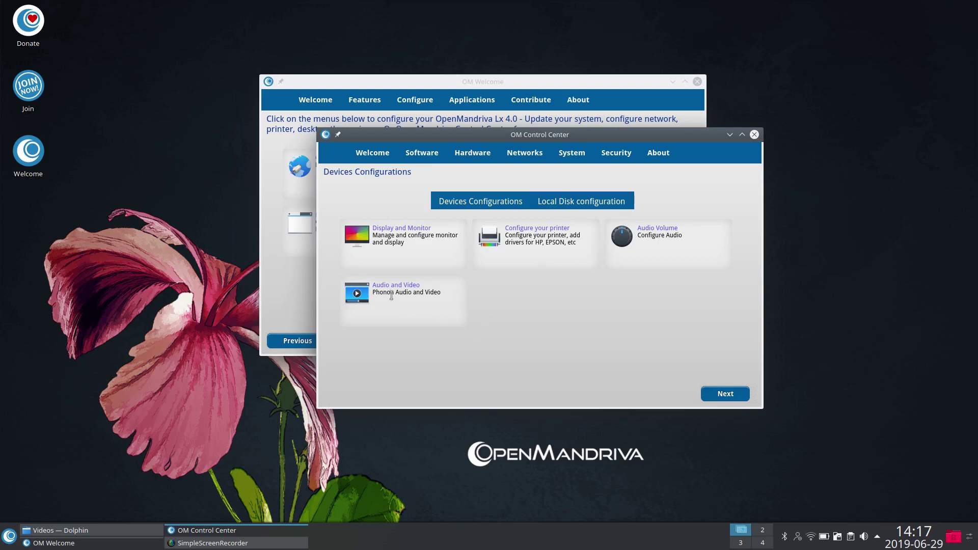
# Step: View the Networks page, check the tray network connection, then switch to System configurations
pyautogui.click(520, 152)
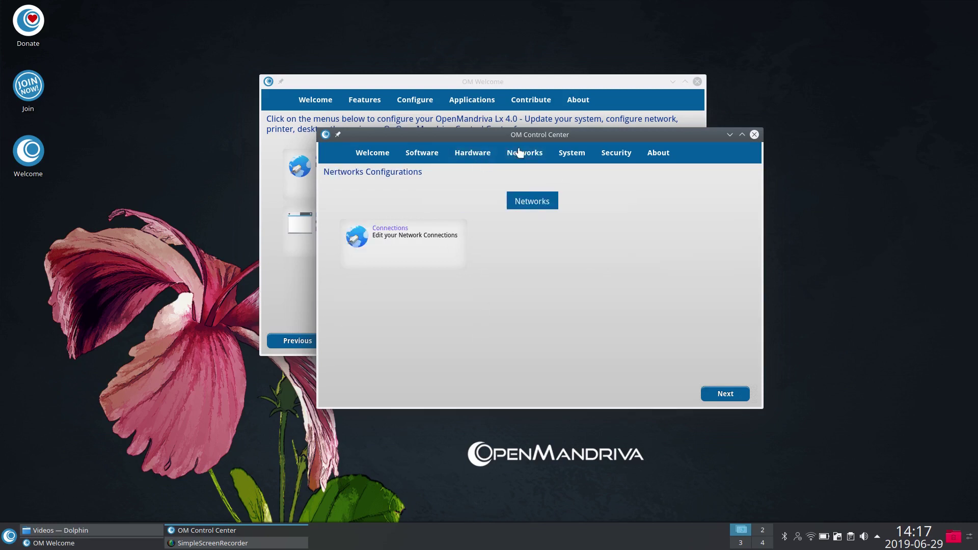
pyautogui.click(812, 538)
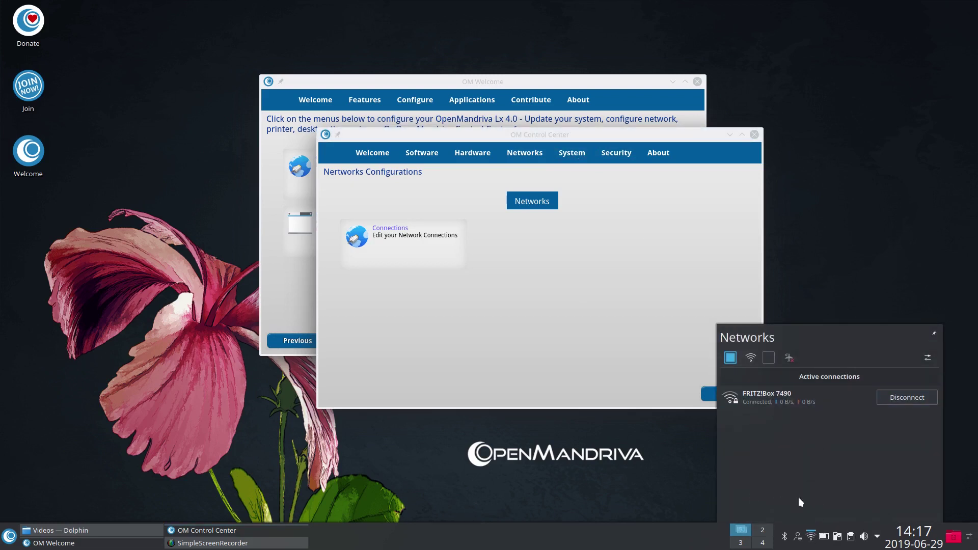
pyautogui.click(857, 250)
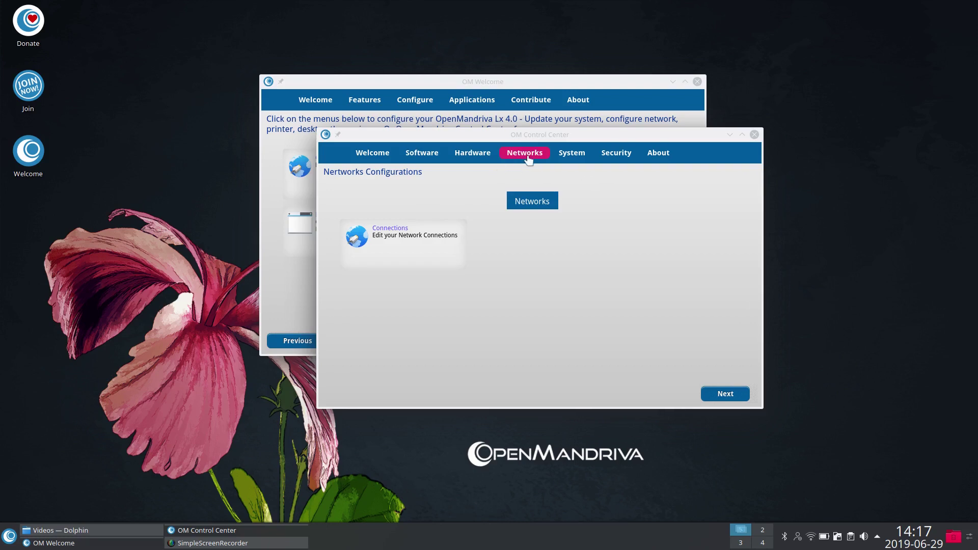
pyautogui.click(566, 156)
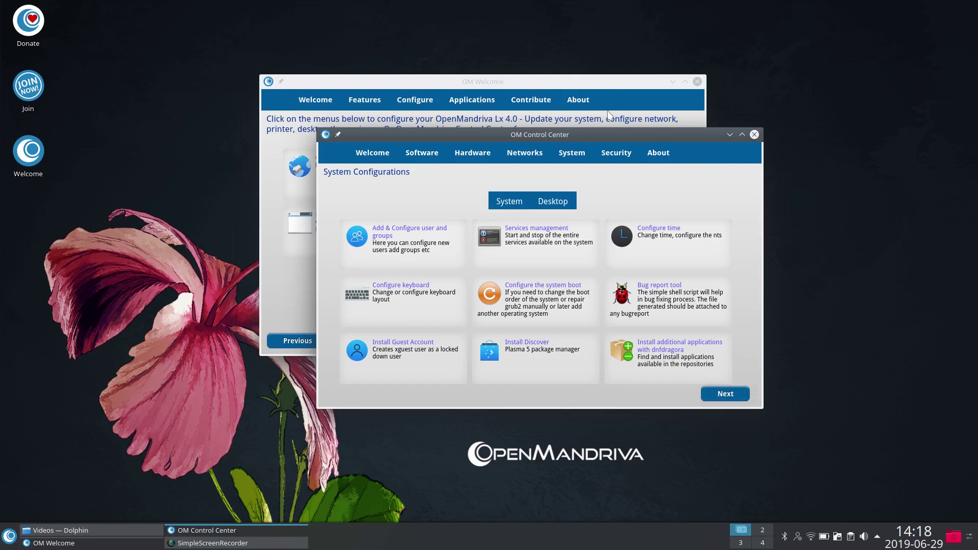
# Step: Preview the Desktop Themes and Desktop Icons settings without changes, then show Security configurations
pyautogui.click(547, 200)
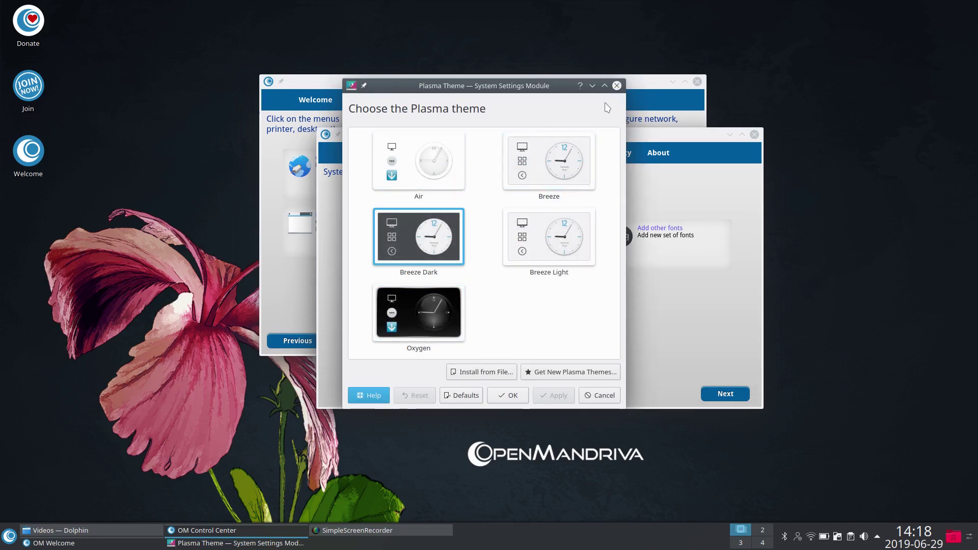
pyautogui.click(616, 85)
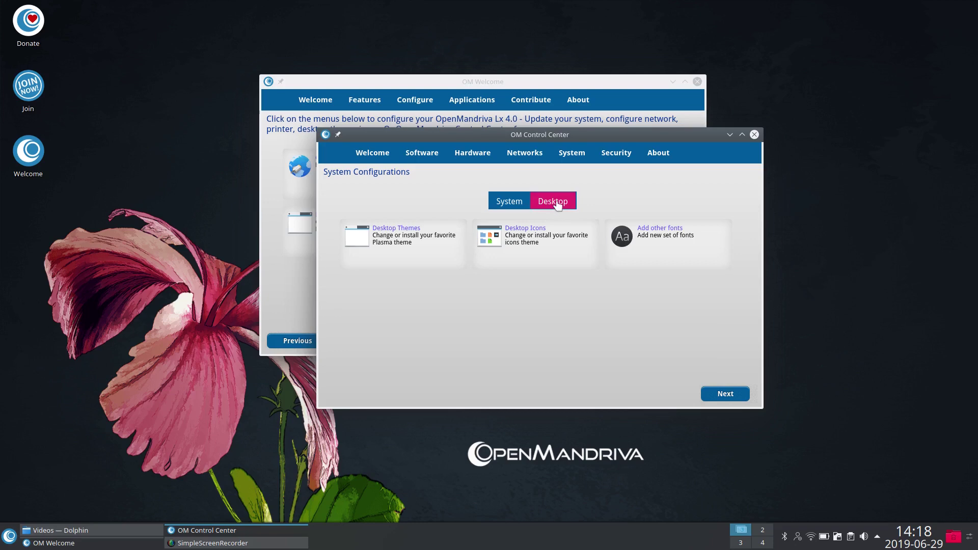
pyautogui.click(527, 229)
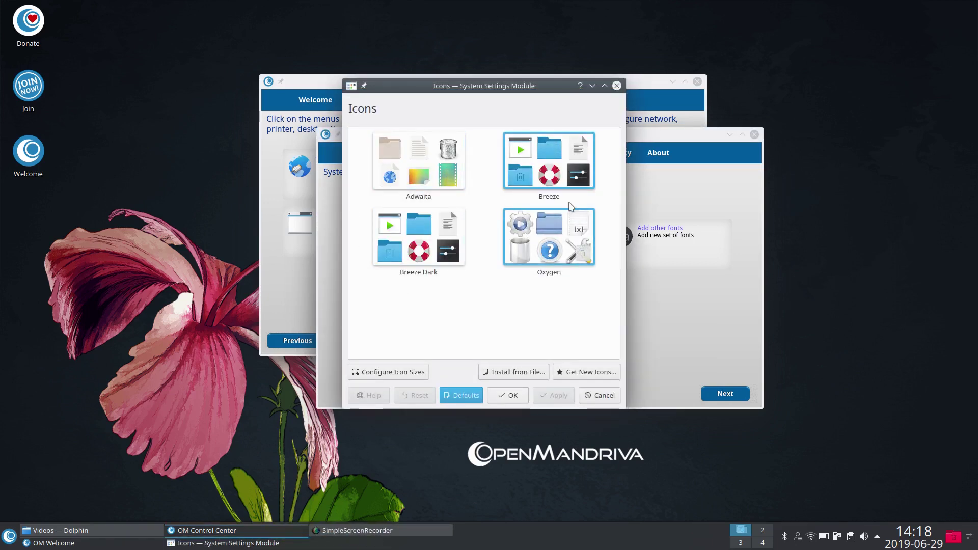
pyautogui.click(617, 85)
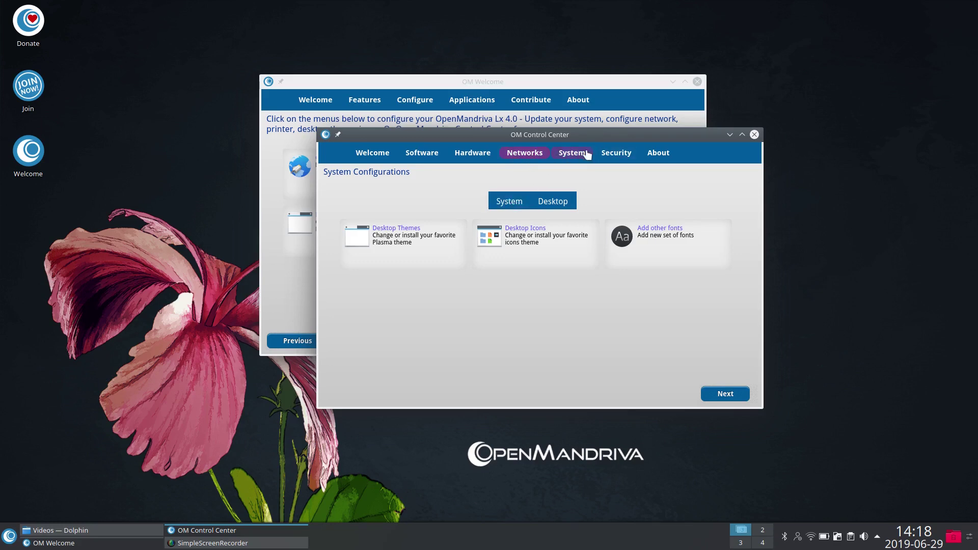
pyautogui.click(609, 155)
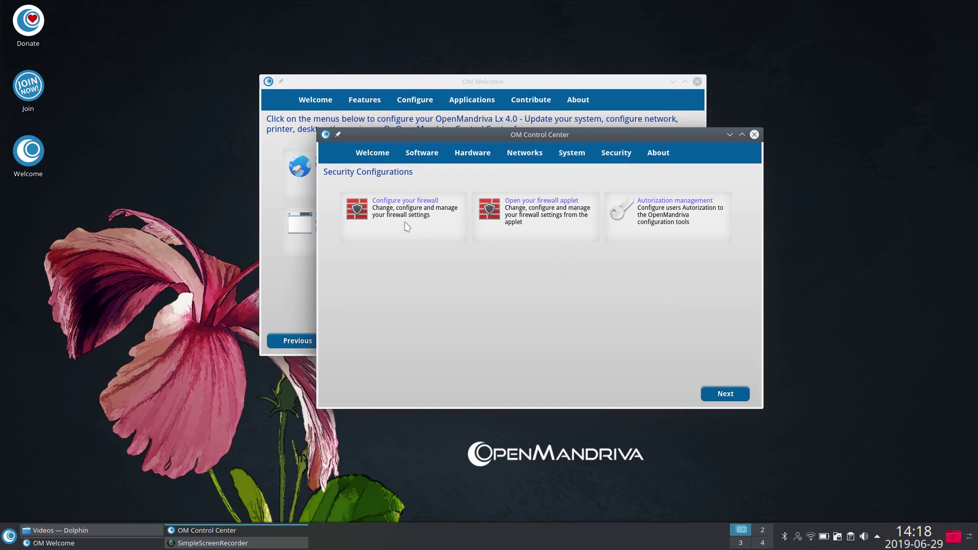
# Step: Launch Dolphin and browse its Network place
pyautogui.click(10, 536)
pyautogui.click(46, 326)
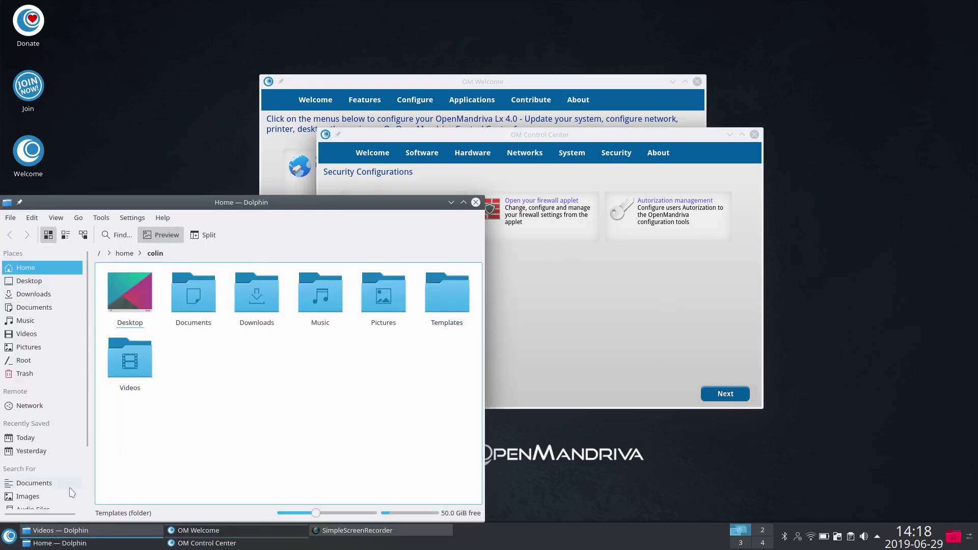
pyautogui.moveTo(168, 206); pyautogui.dragTo(215, 107)
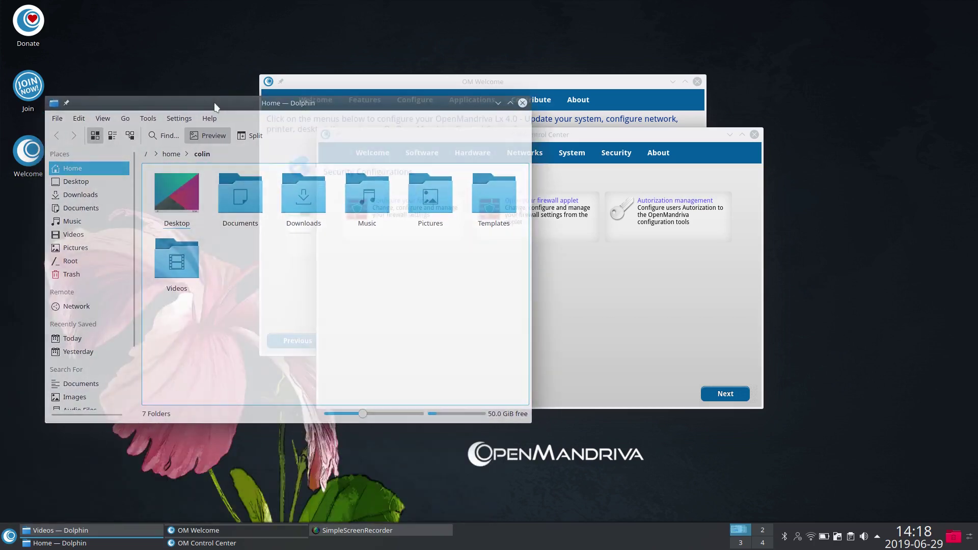
pyautogui.click(70, 309)
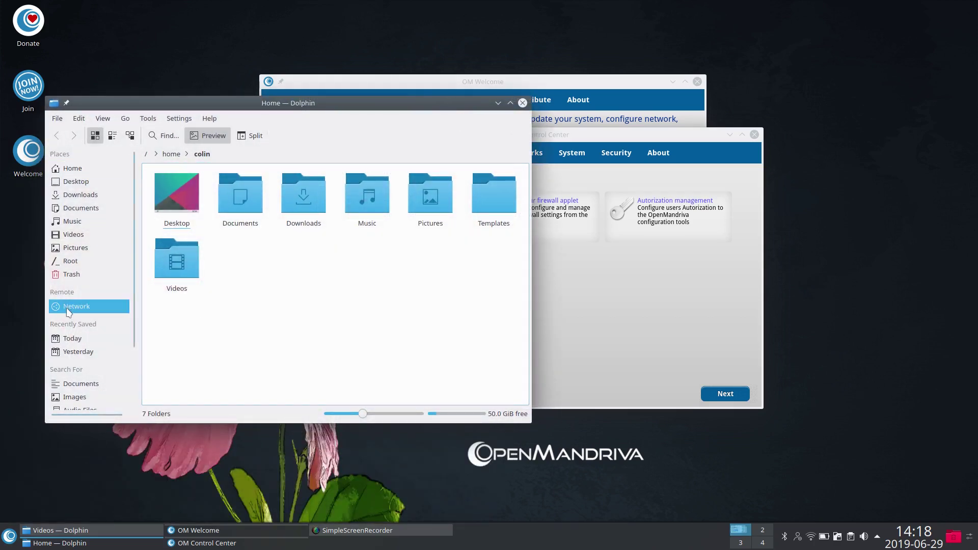
pyautogui.click(71, 307)
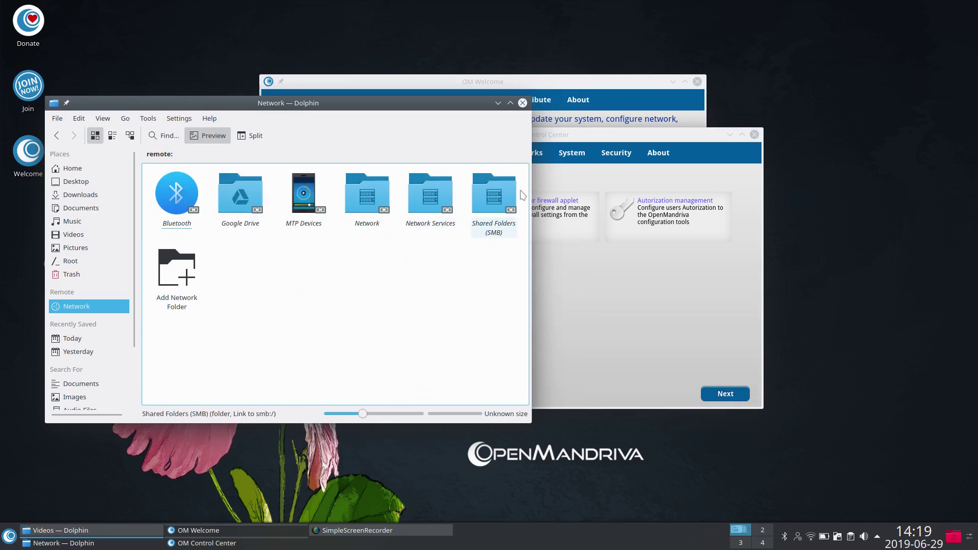
# Step: Check Shared Folders (SMB) and Network Services, then close the network:/ window
pyautogui.click(496, 188)
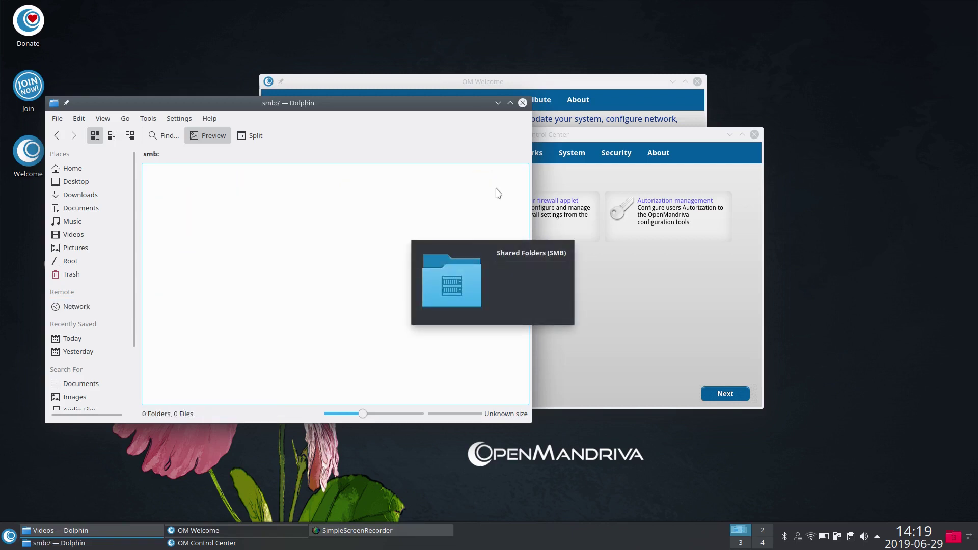
pyautogui.click(57, 136)
pyautogui.click(431, 230)
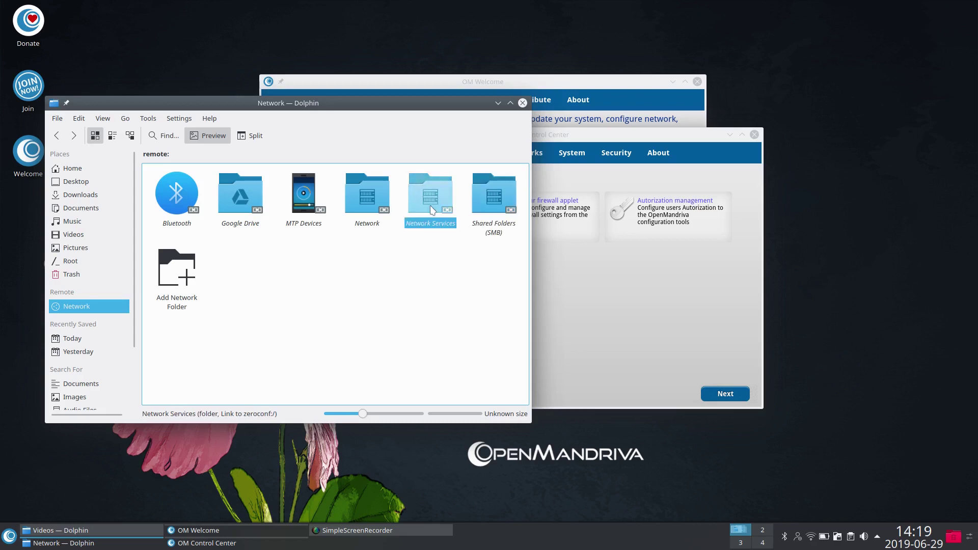
pyautogui.click(57, 135)
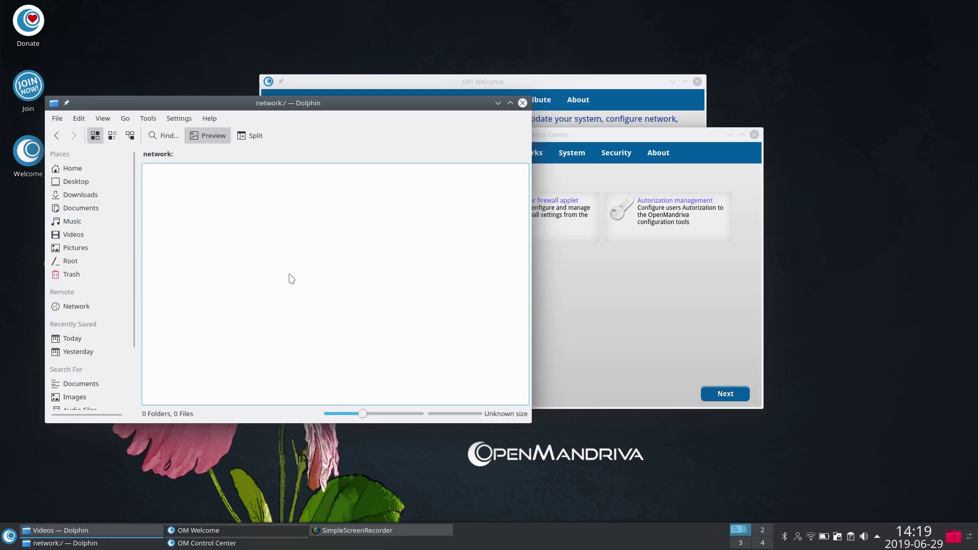
pyautogui.click(522, 102)
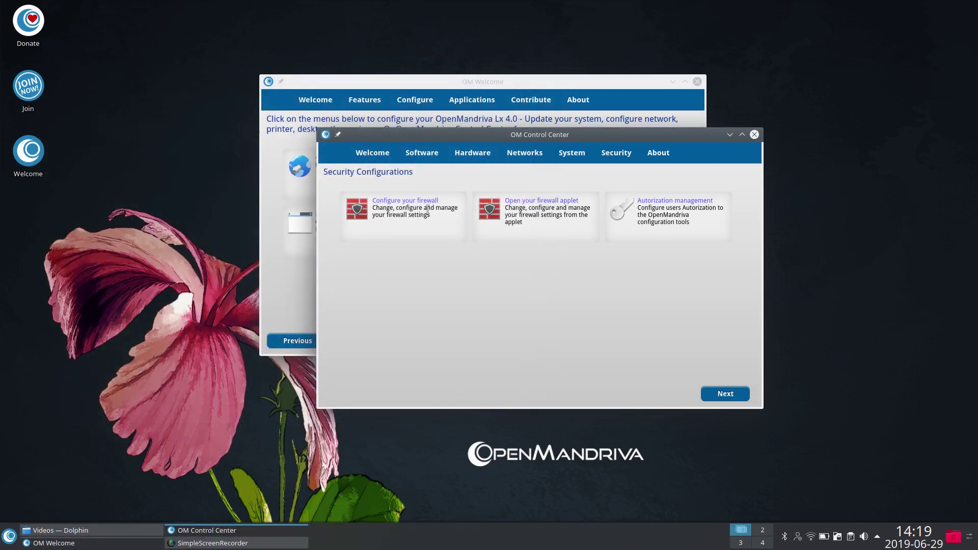
# Step: Launch Firewall Configuration, select the FRITZ!Box 7490 connection, and look over the Options menu
pyautogui.click(412, 205)
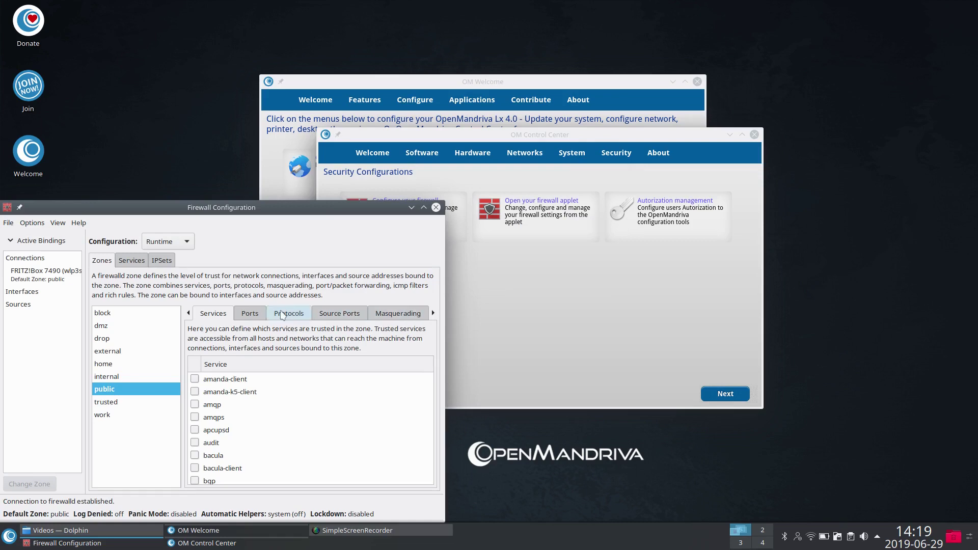
pyautogui.moveTo(253, 203); pyautogui.dragTo(539, 89)
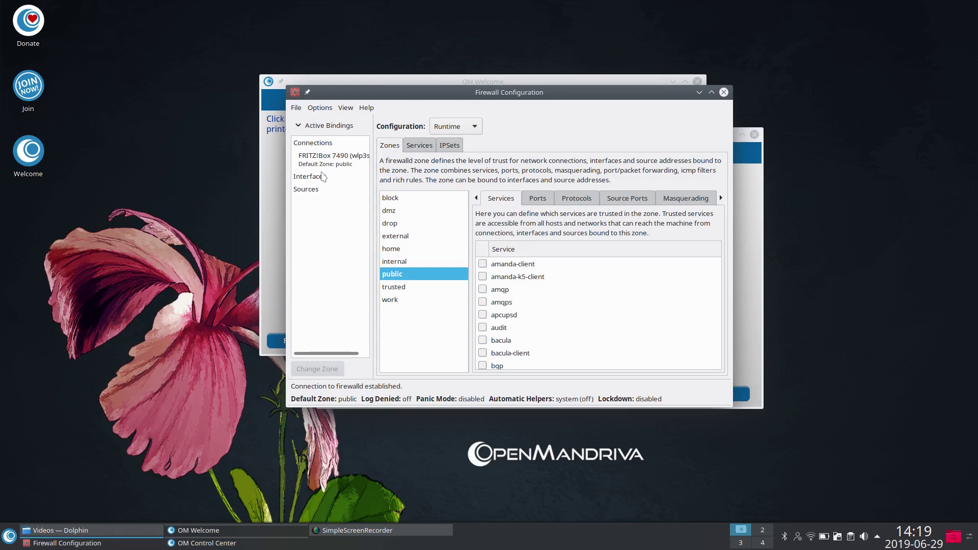
pyautogui.click(315, 164)
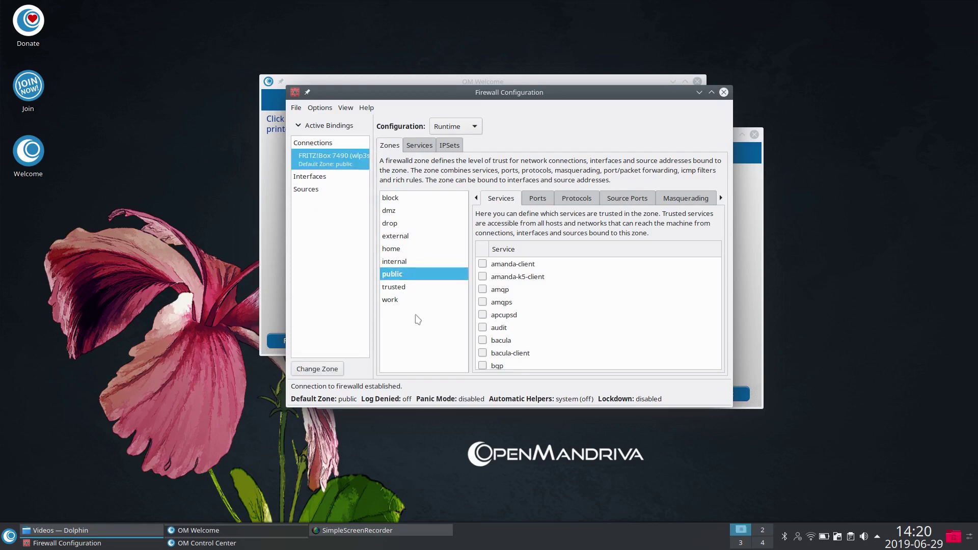
pyautogui.click(320, 109)
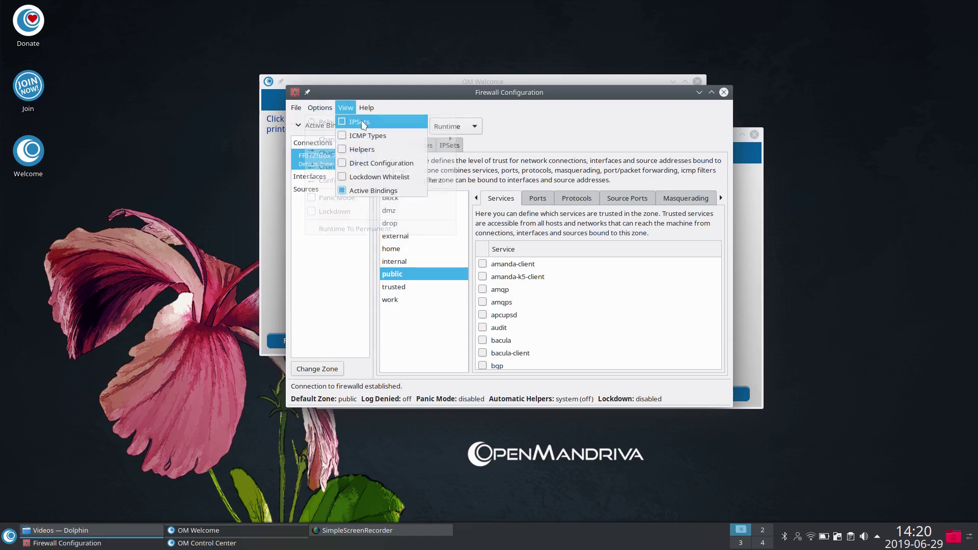
pyautogui.click(320, 309)
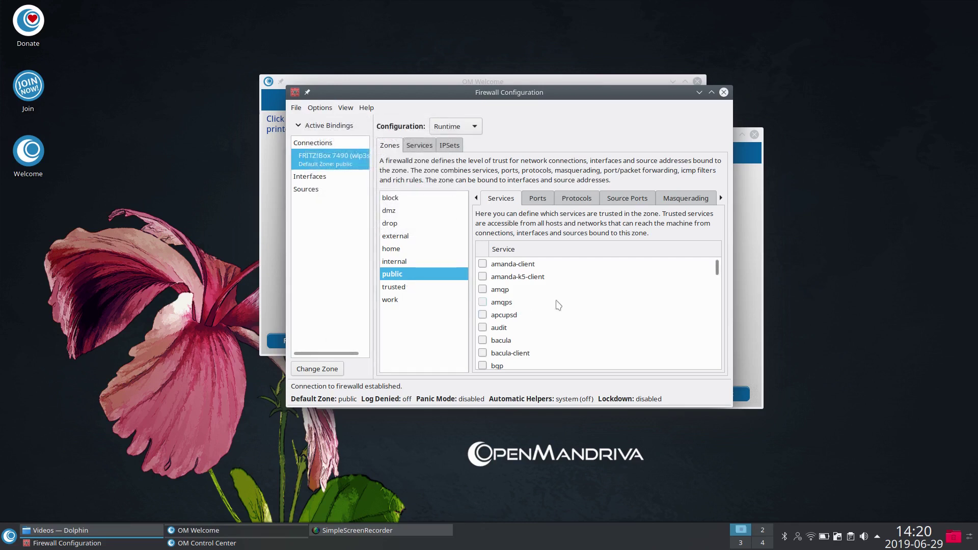
# Step: Browse the public zone's services and predefined Services, then reload firewalld via Options
pyautogui.scroll(-7, 558, 306)
pyautogui.scroll(-2, 562, 306)
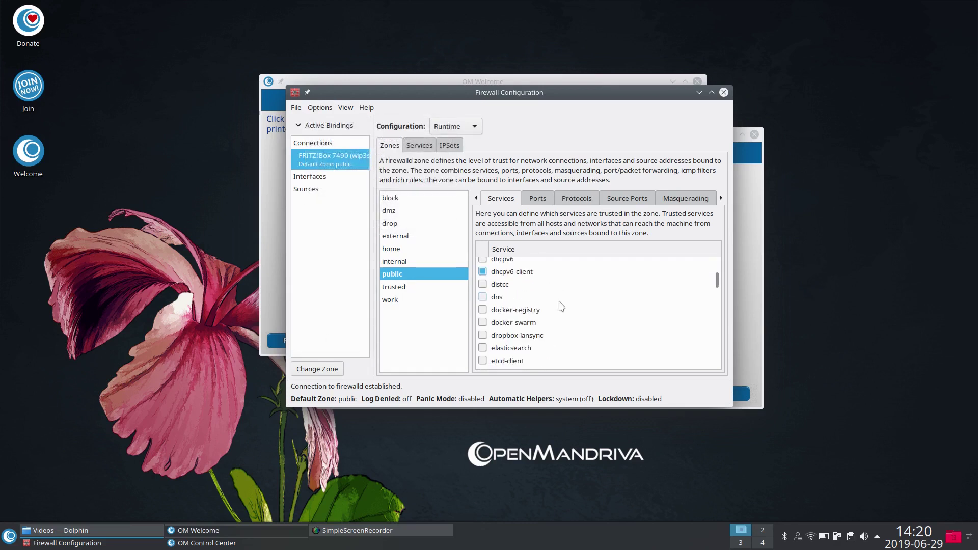
pyautogui.scroll(-14, 561, 307)
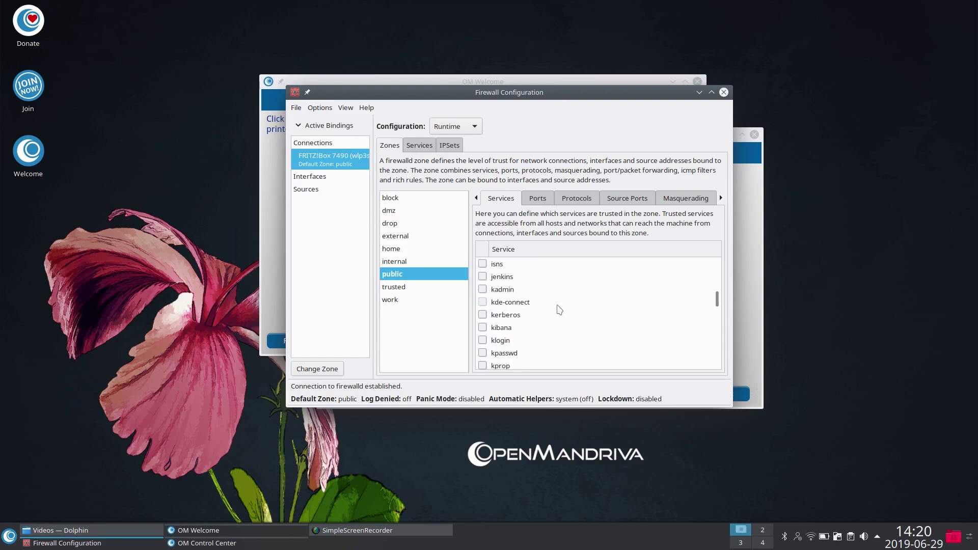
pyautogui.scroll(-10, 555, 307)
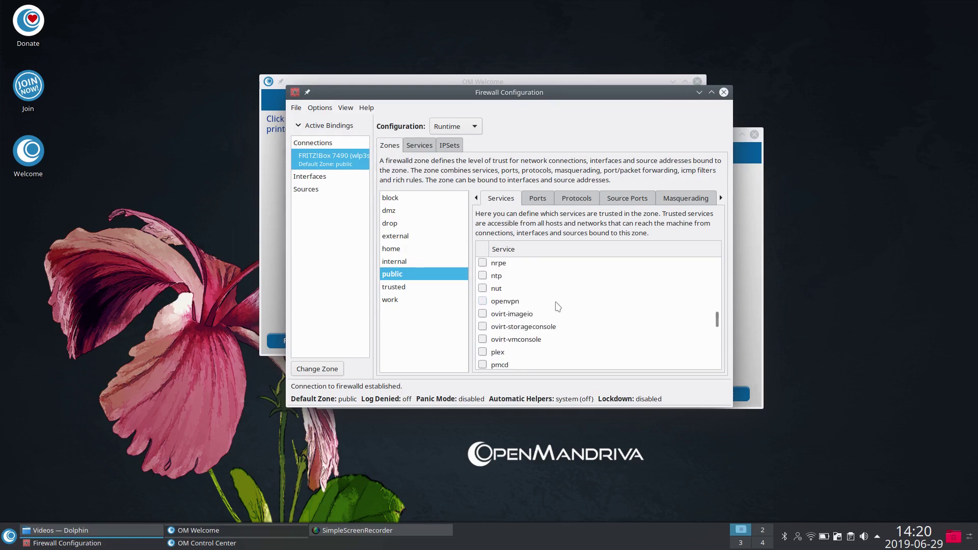
pyautogui.scroll(15, 548, 308)
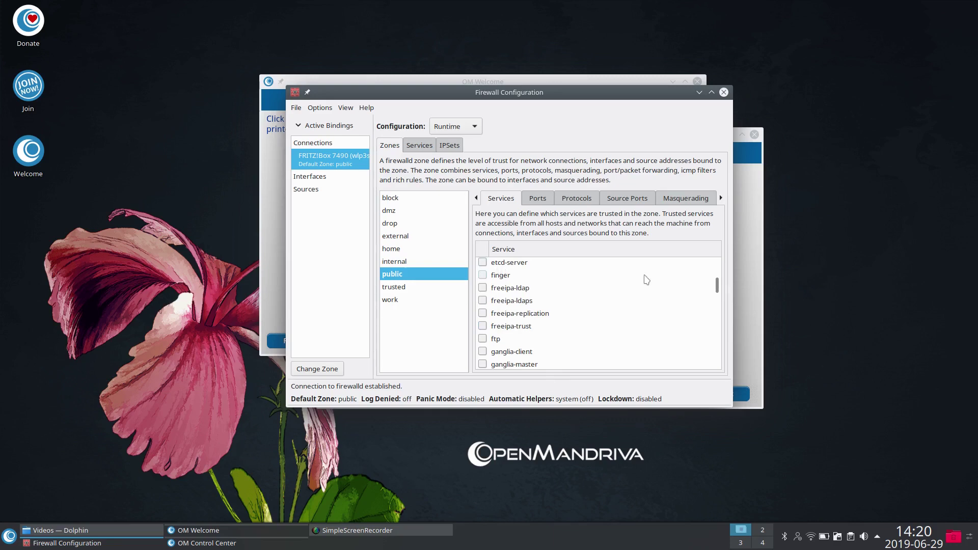
pyautogui.click(422, 147)
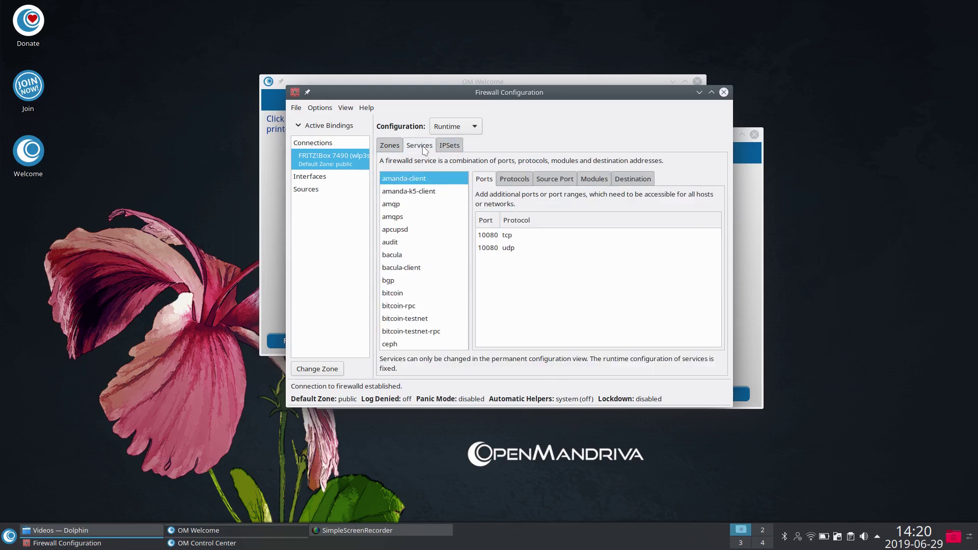
pyautogui.click(390, 146)
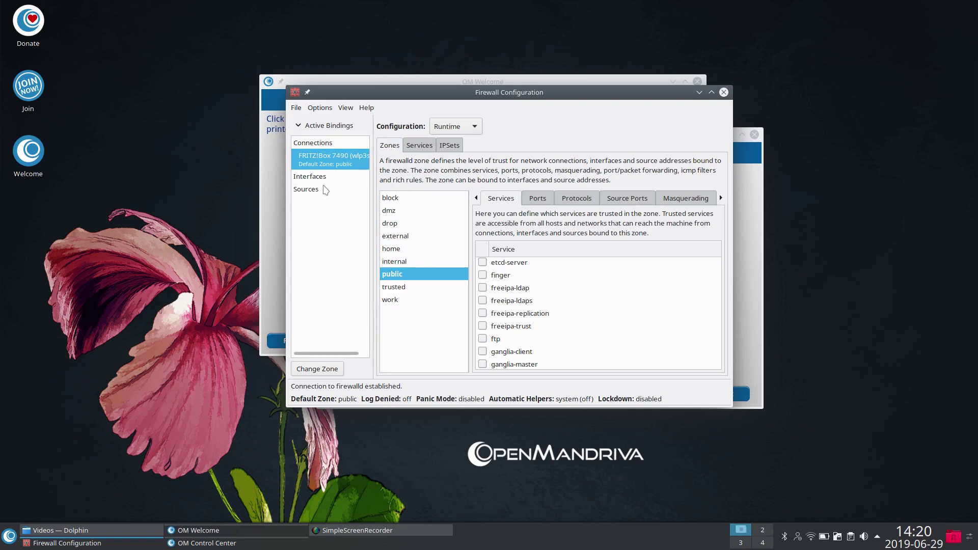
pyautogui.click(316, 161)
pyautogui.click(312, 108)
pyautogui.click(322, 121)
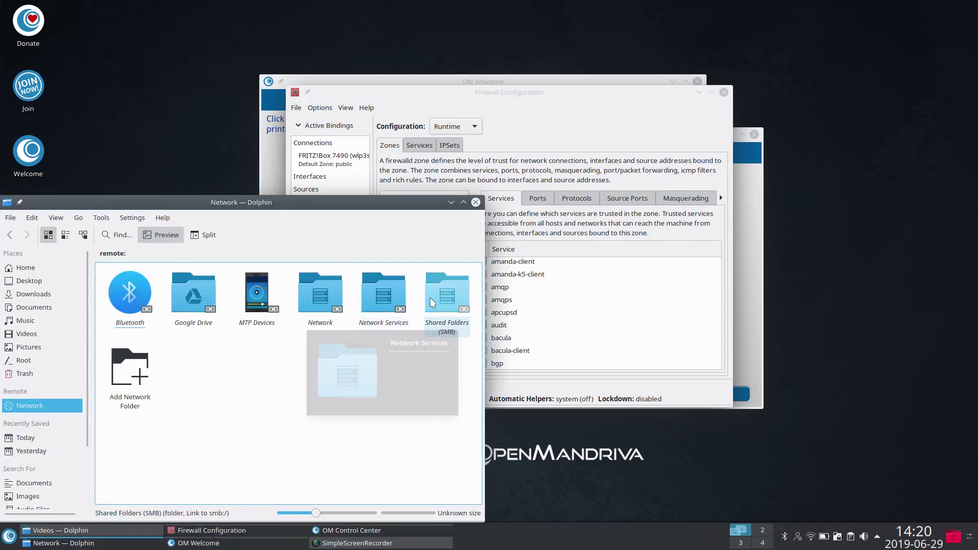
# Step: Check Dolphin's Shared Folders (SMB) and Network Services, then select the home zone in Firewall Configuration
pyautogui.click(437, 301)
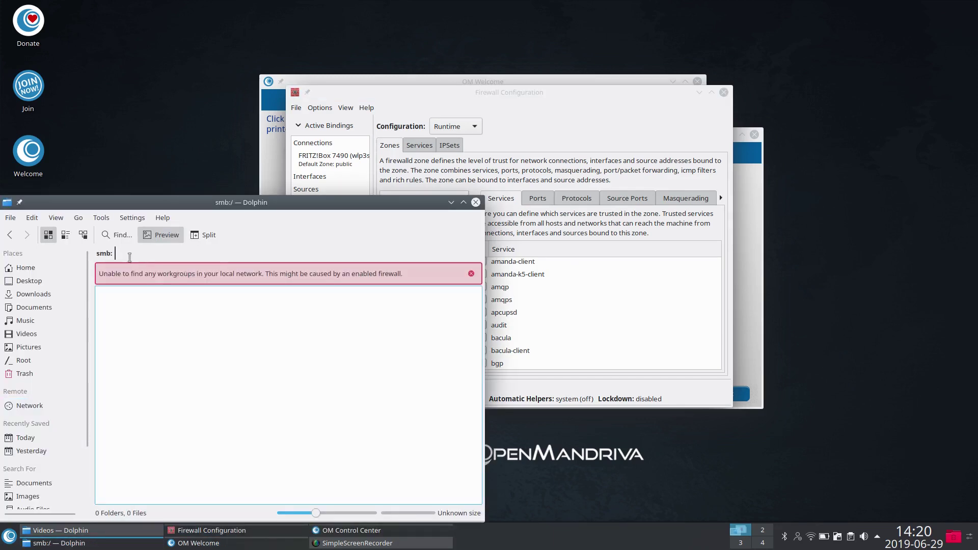
pyautogui.click(29, 406)
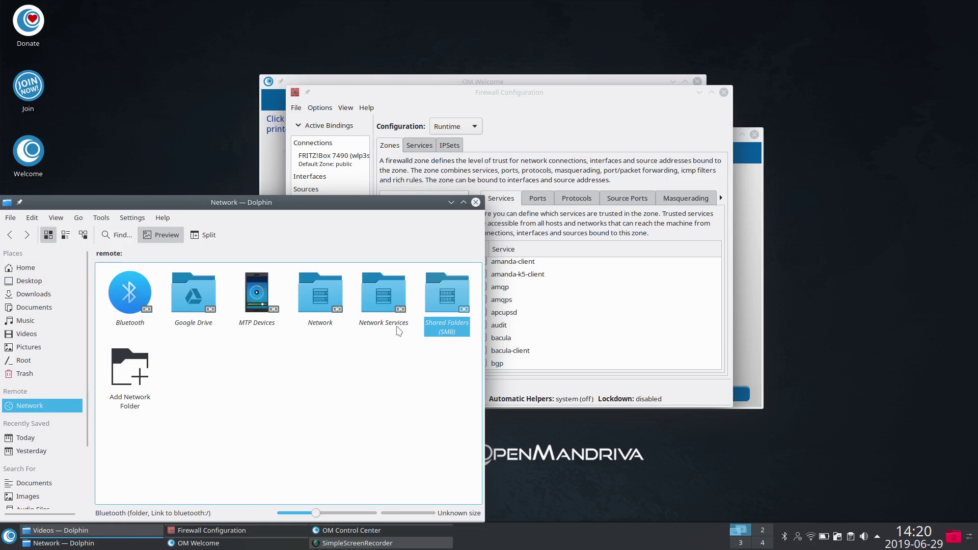
pyautogui.click(387, 301)
pyautogui.click(10, 236)
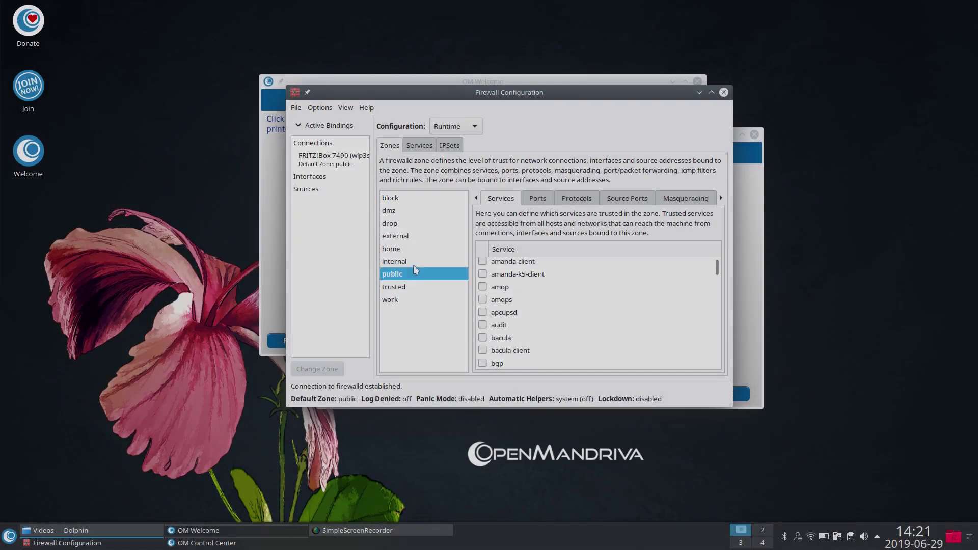
pyautogui.click(410, 251)
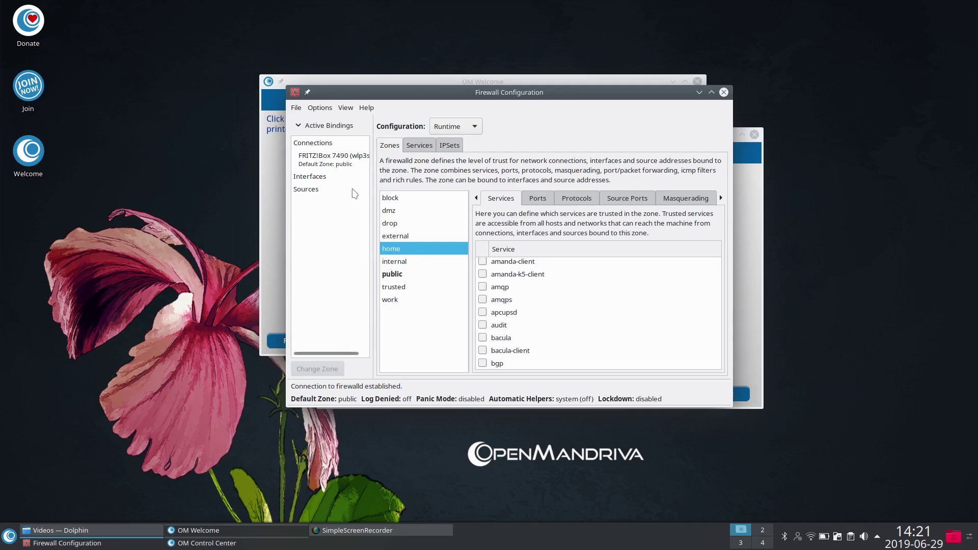
# Step: Select the FRITZ!Box 7490 connection and reload Firewalld
pyautogui.click(332, 158)
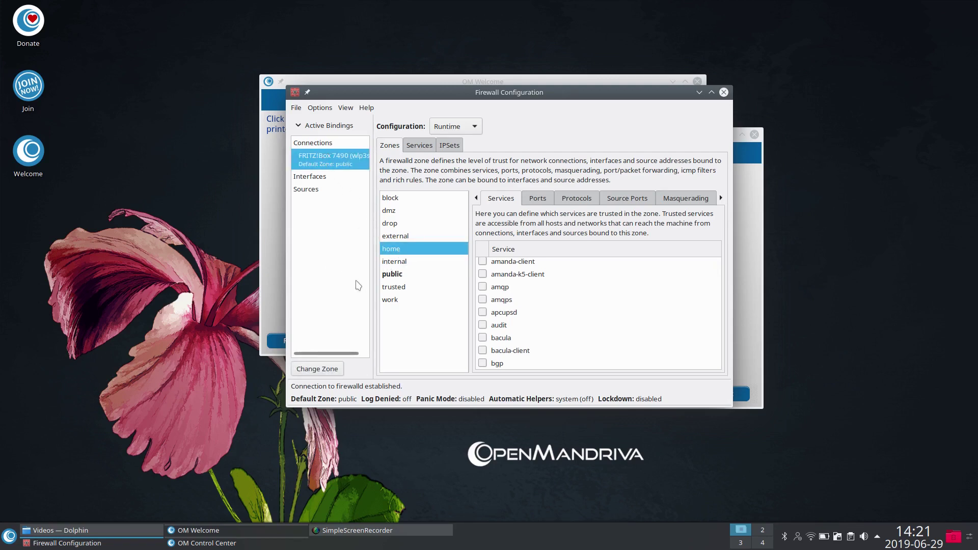
pyautogui.click(400, 288)
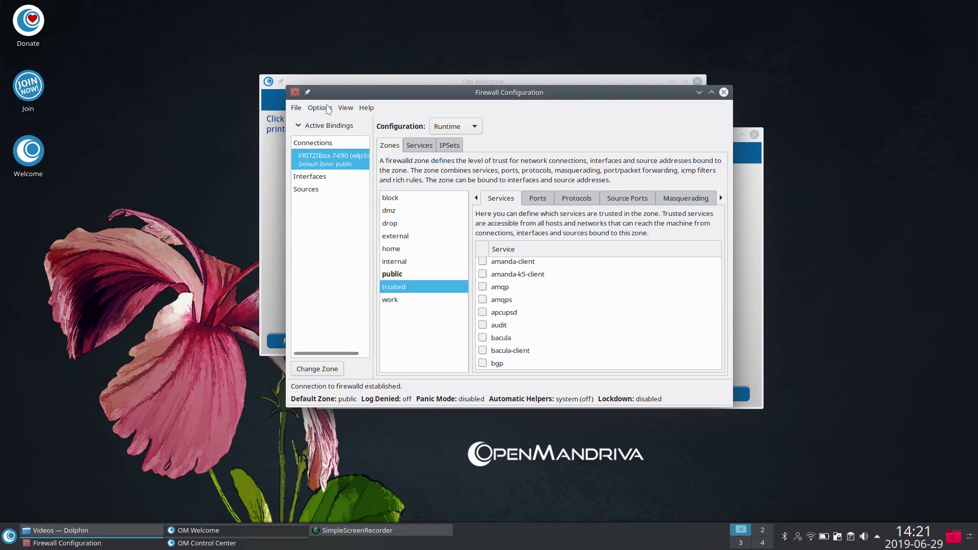
pyautogui.click(320, 108)
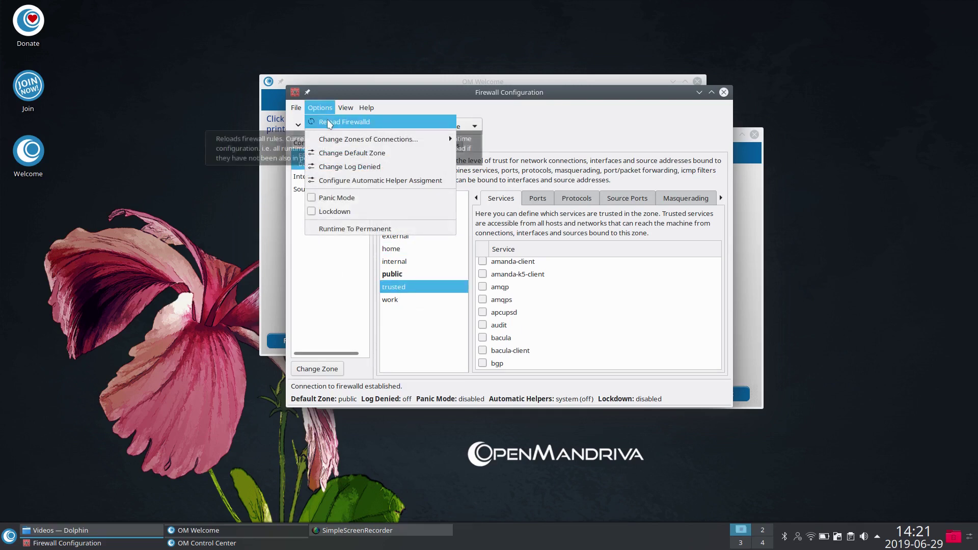
pyautogui.click(328, 123)
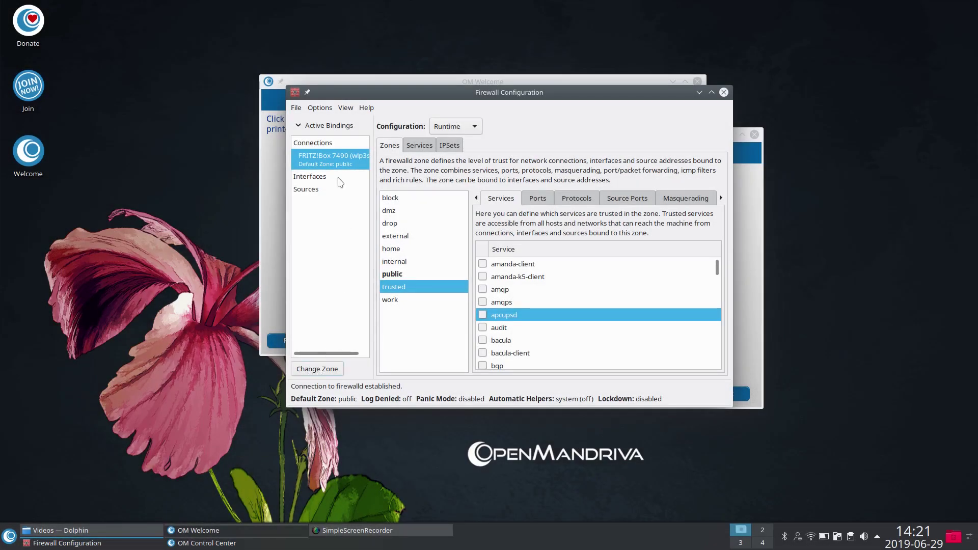
# Step: Change the FRITZ!Box 7490 connection's zone from public to trusted
pyautogui.click(316, 369)
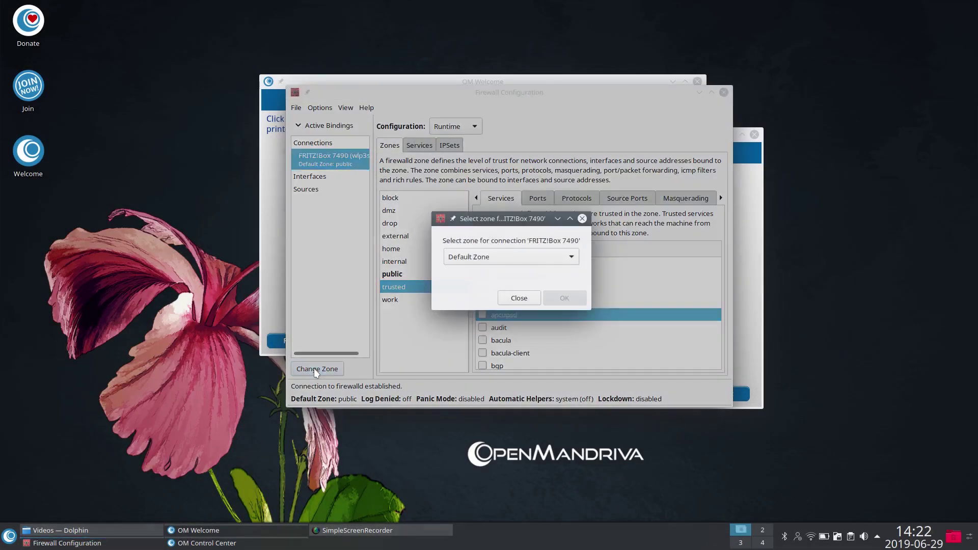
pyautogui.click(497, 259)
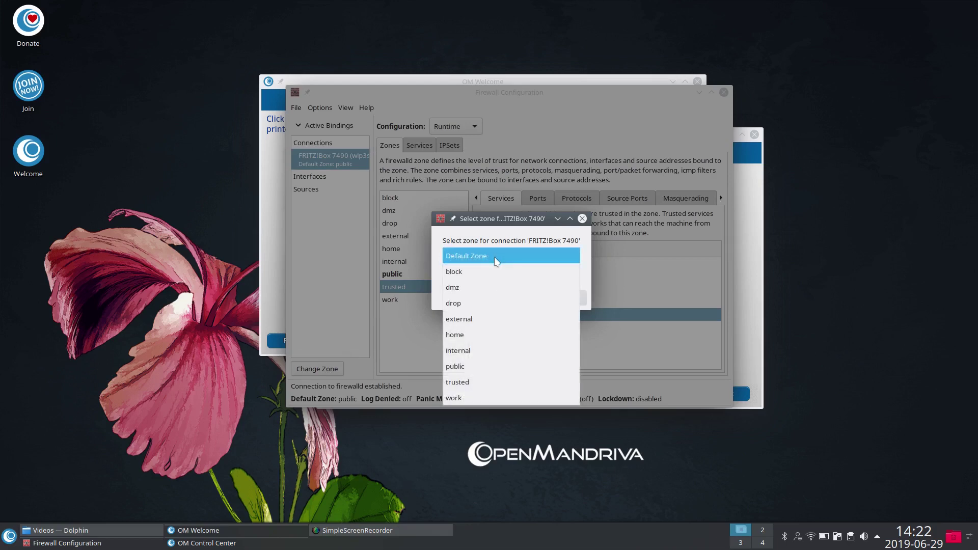
pyautogui.click(470, 383)
pyautogui.click(560, 299)
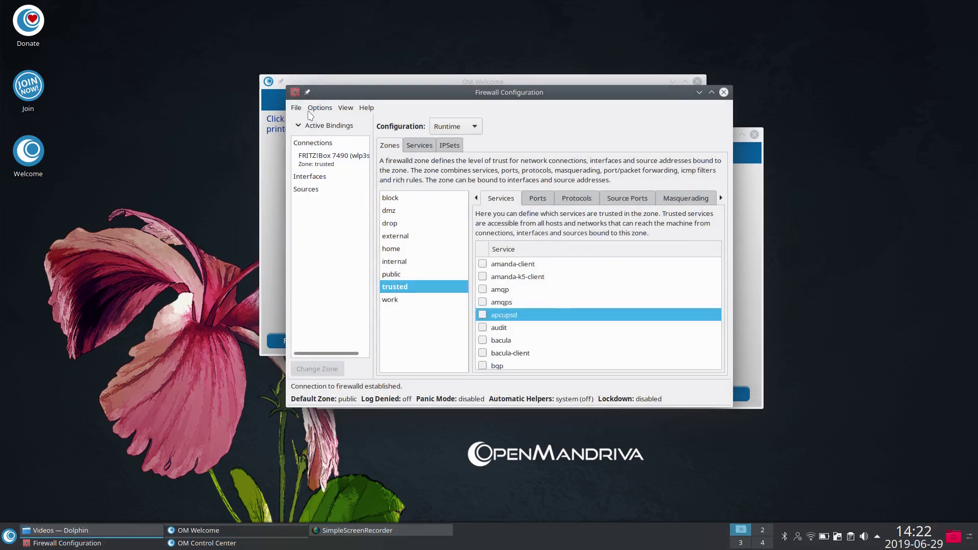
pyautogui.click(319, 108)
pyautogui.click(578, 263)
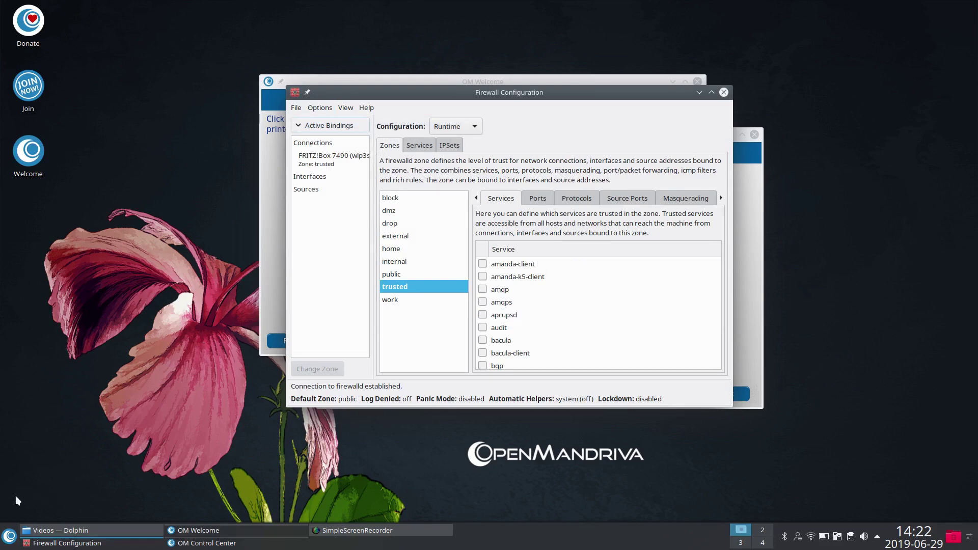
# Step: Open Dolphin from the launcher and browse the network's shared SMB folders
pyautogui.click(9, 536)
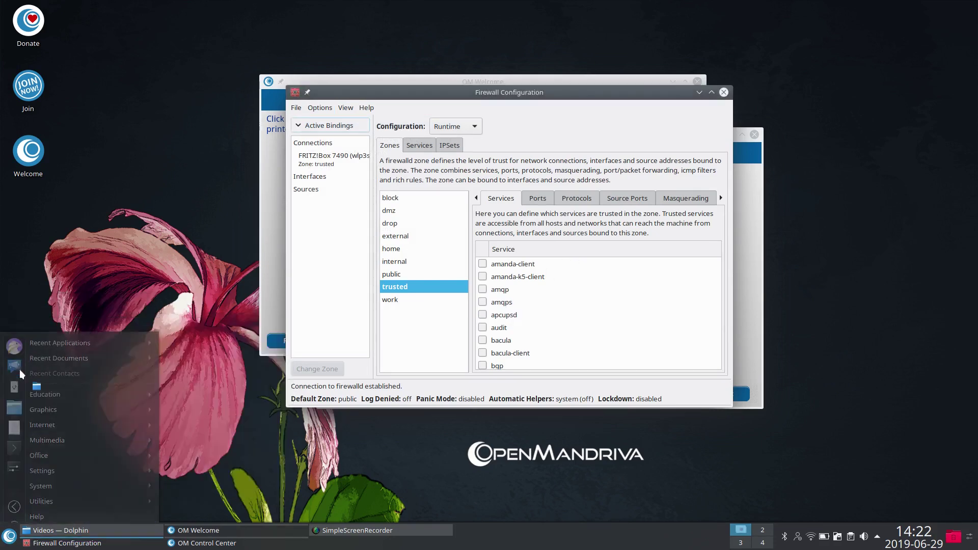
pyautogui.click(20, 374)
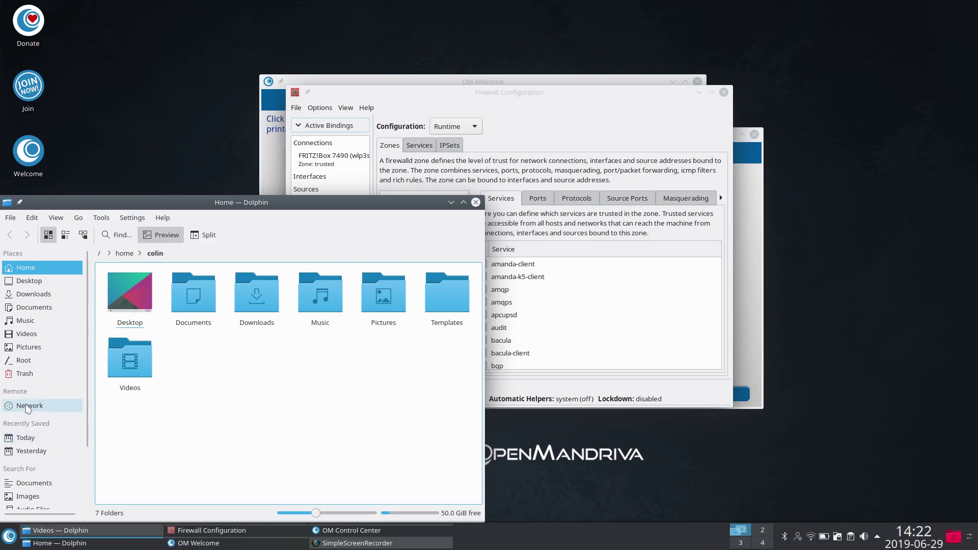
pyautogui.click(27, 407)
pyautogui.click(451, 291)
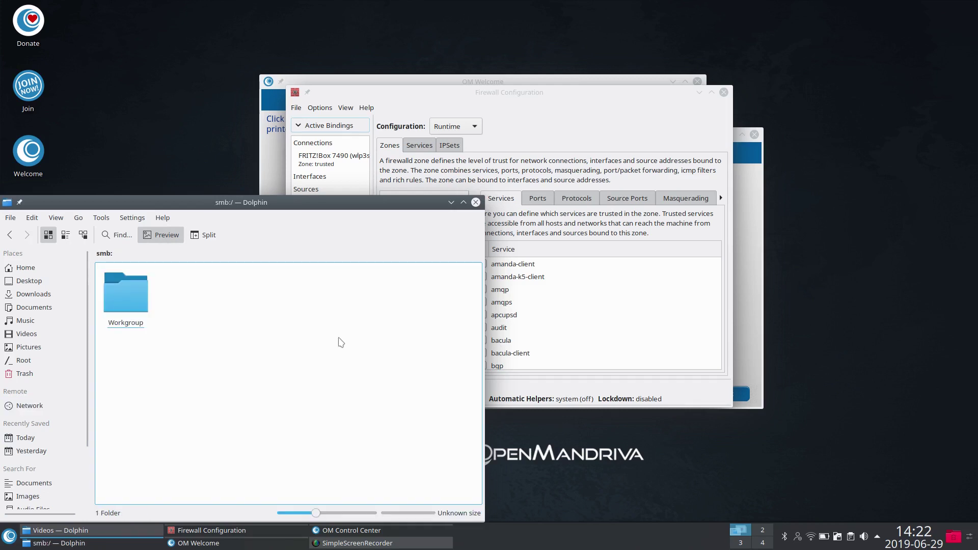
# Step: Open Workgroup > fritz-nas > FRITZ.NAS, cancel the login prompt, and close the window
pyautogui.click(131, 298)
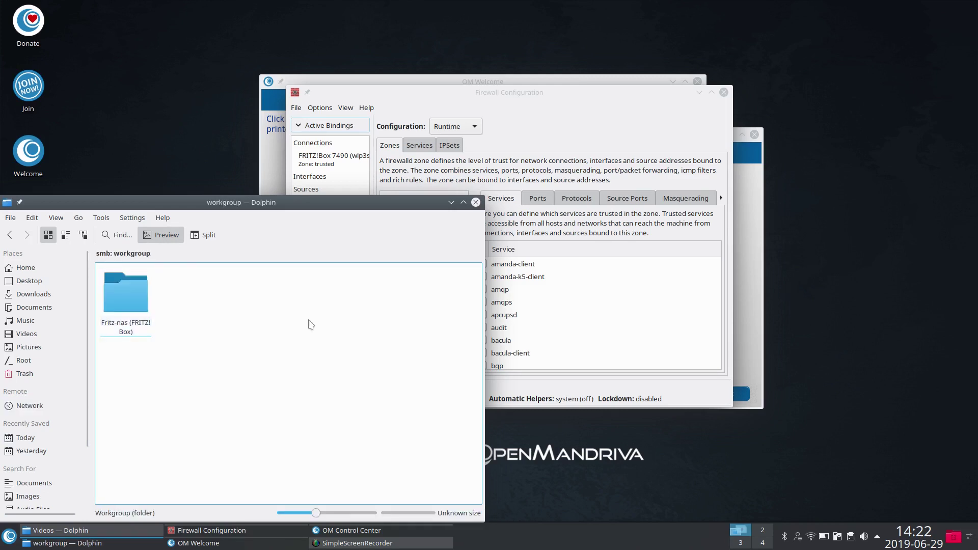
pyautogui.click(138, 303)
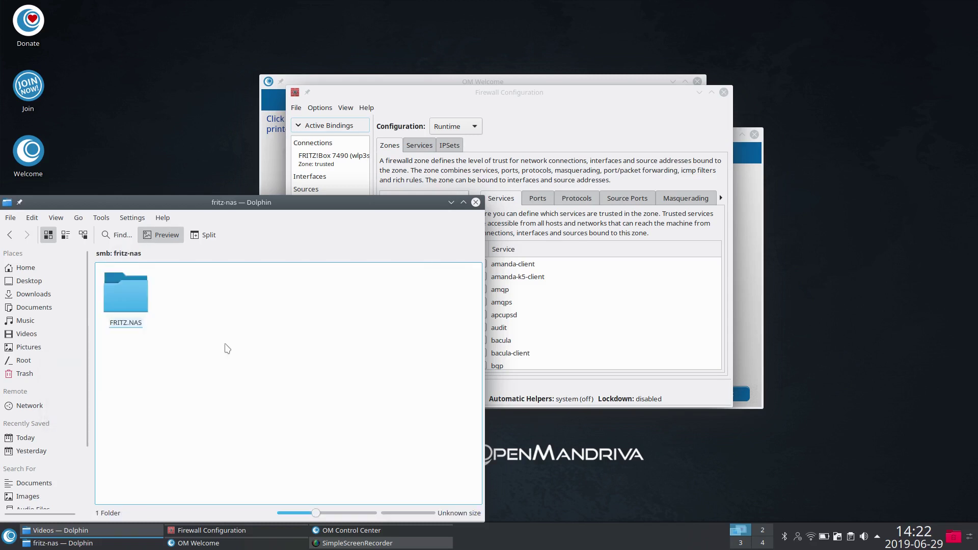
pyautogui.click(128, 299)
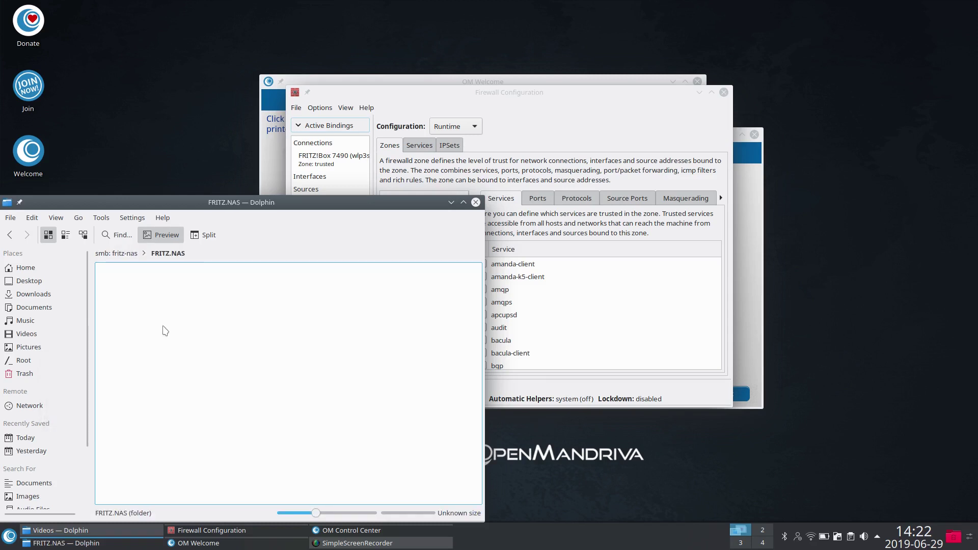
pyautogui.click(564, 292)
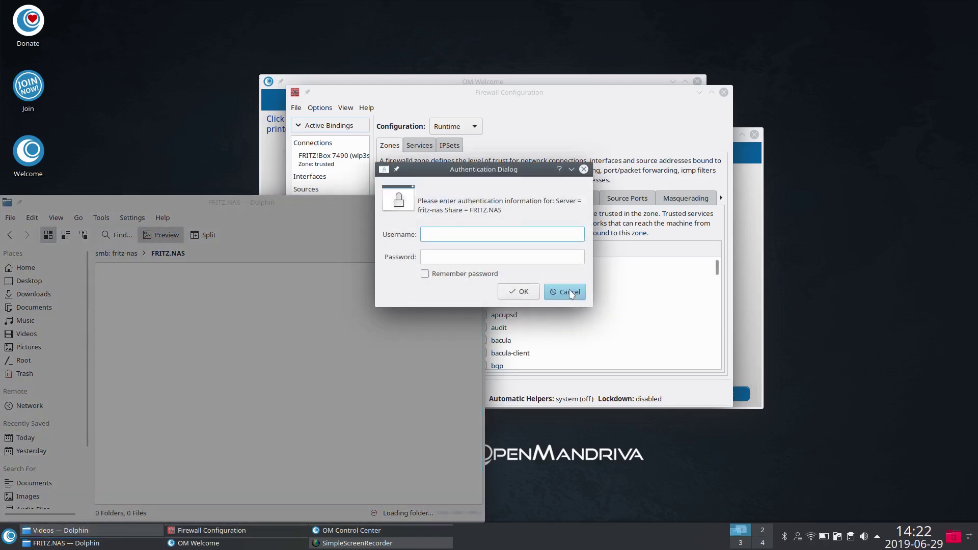
pyautogui.click(475, 202)
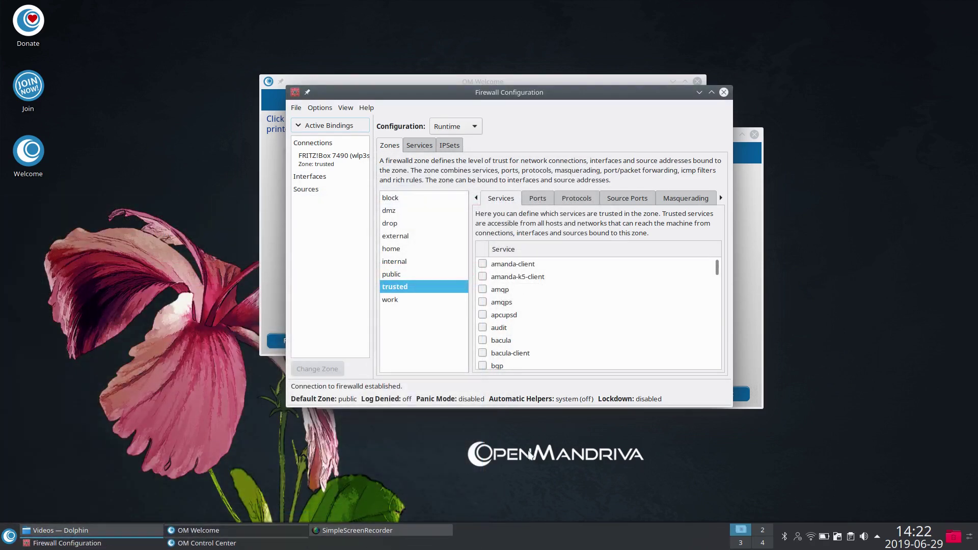
# Step: Close Firewall Configuration and OM Control Center, then show OM Welcome's Applications page
pyautogui.click(724, 92)
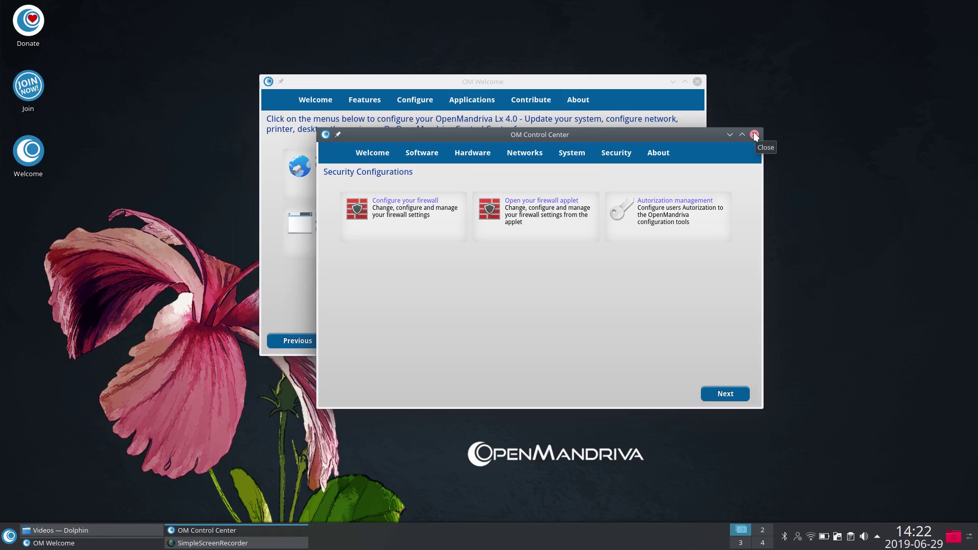
pyautogui.click(754, 135)
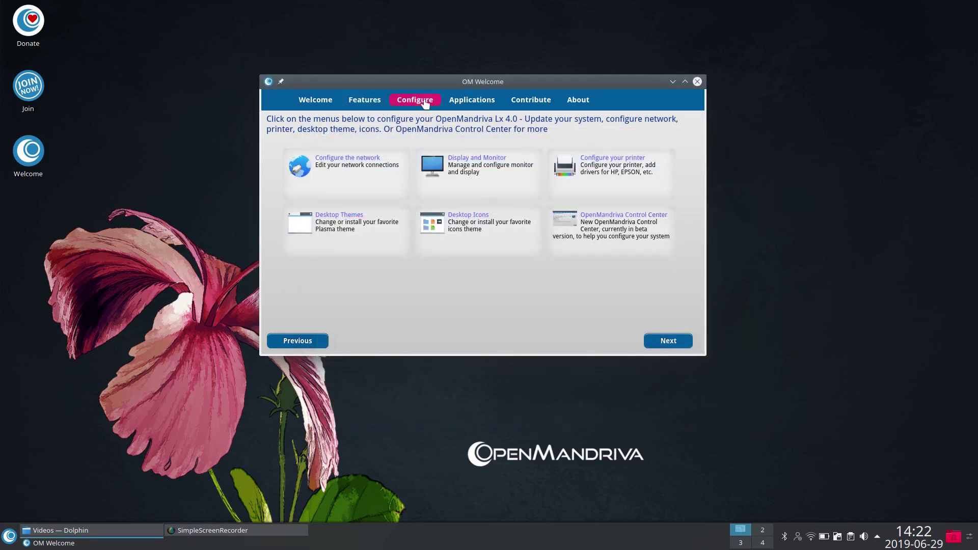
pyautogui.click(473, 100)
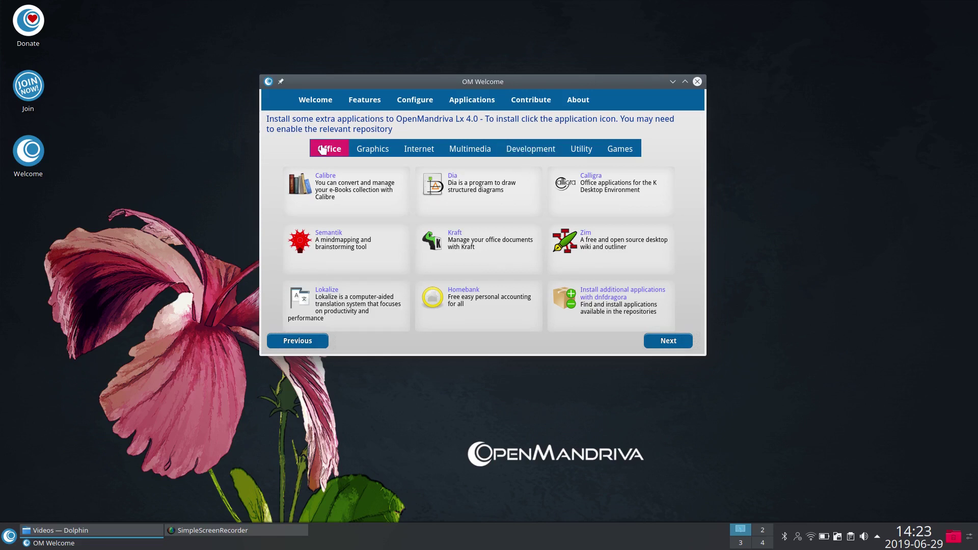
# Step: Browse the Graphics, Internet, Multimedia, Development, Utility and Games categories, ending on Multimedia
pyautogui.click(366, 149)
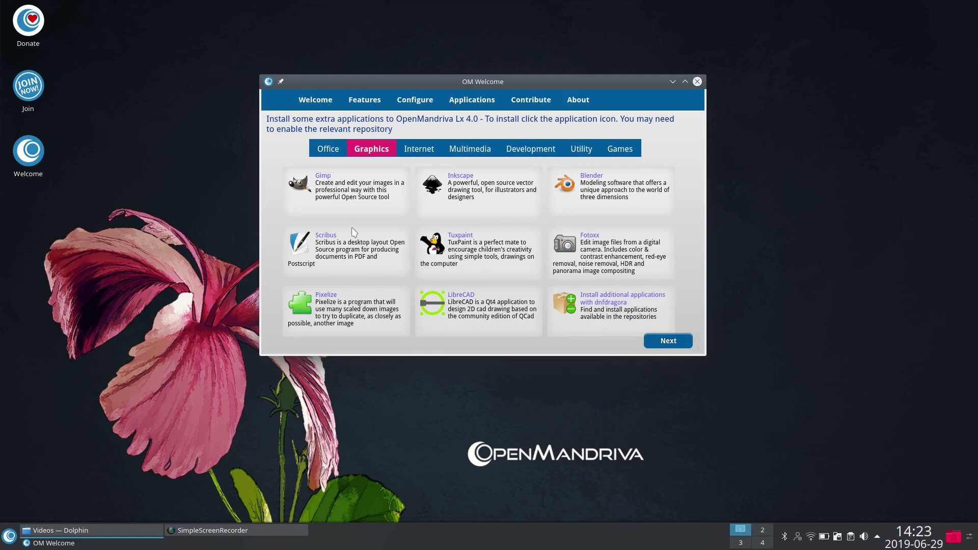
pyautogui.click(413, 152)
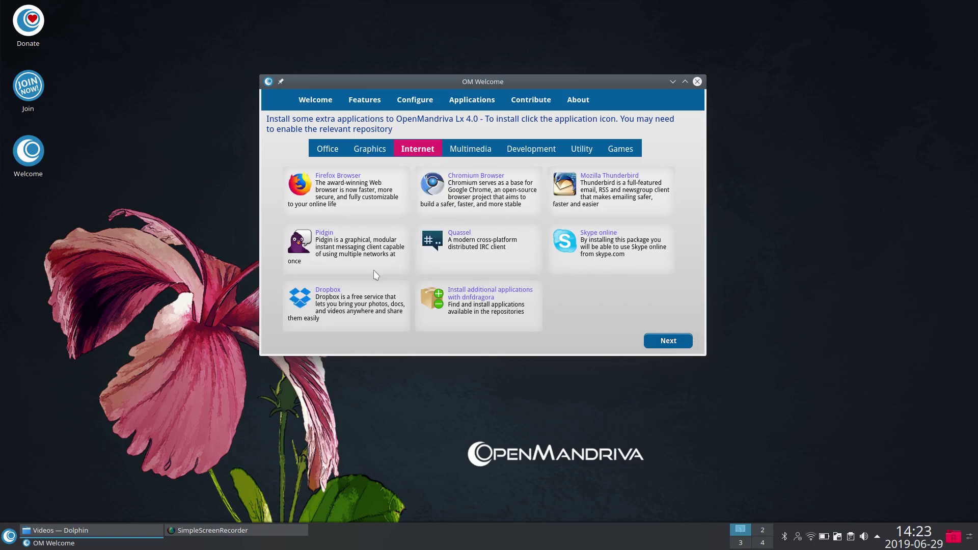
pyautogui.click(469, 149)
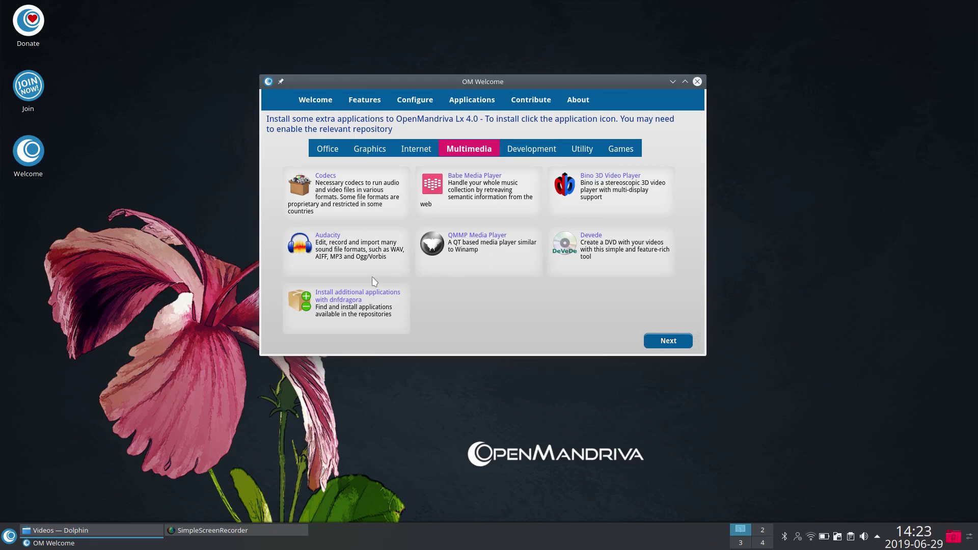
pyautogui.click(541, 152)
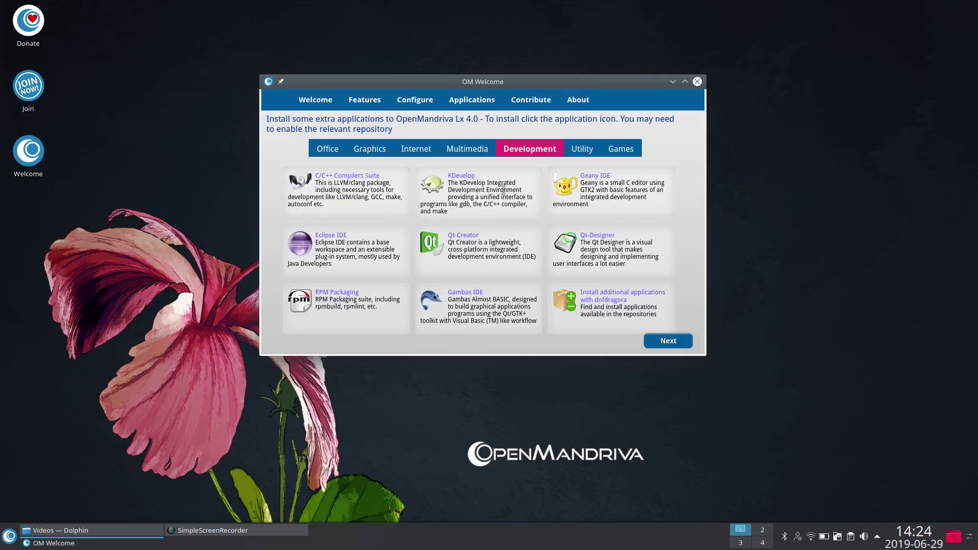
pyautogui.click(579, 148)
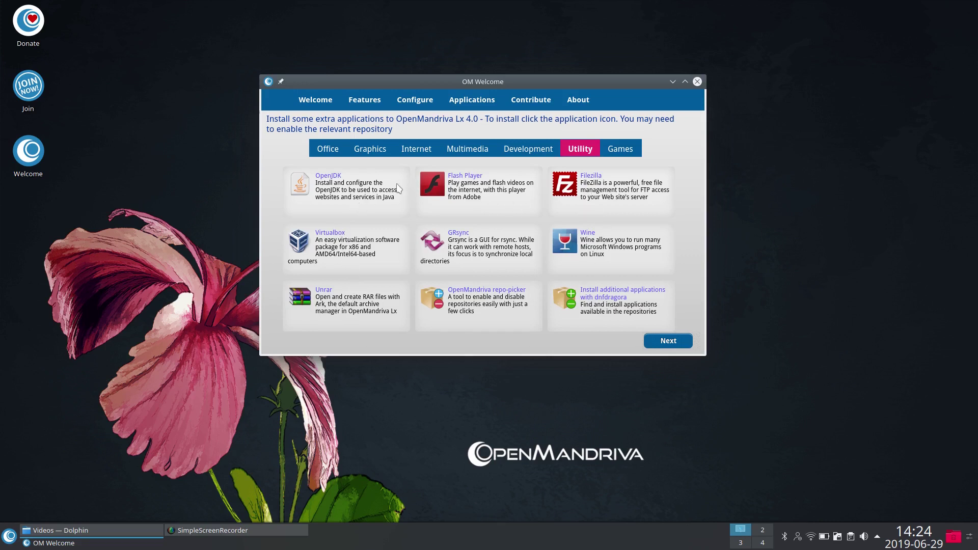
pyautogui.click(628, 150)
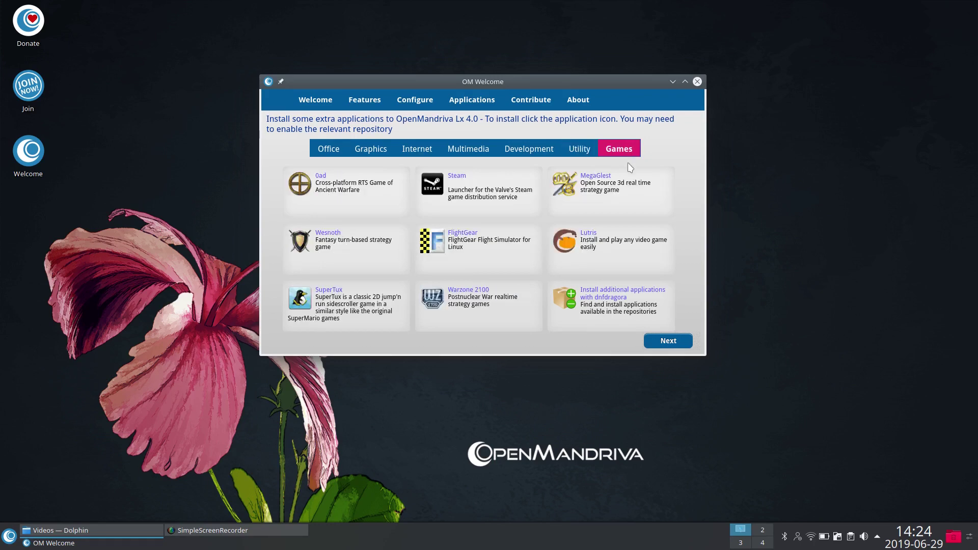
pyautogui.click(460, 151)
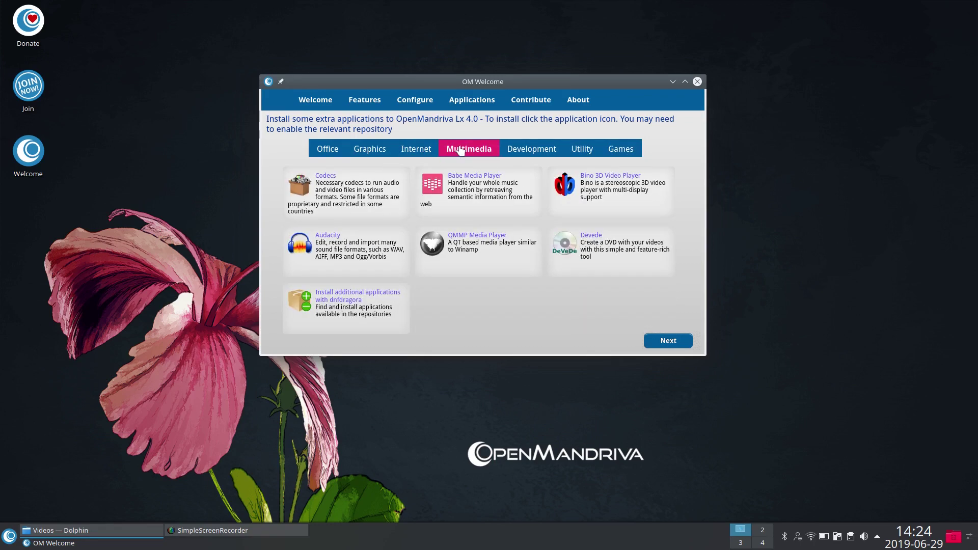
# Step: Launch dnfdragora, search for cherrytree, and clear the empty result
pyautogui.click(305, 301)
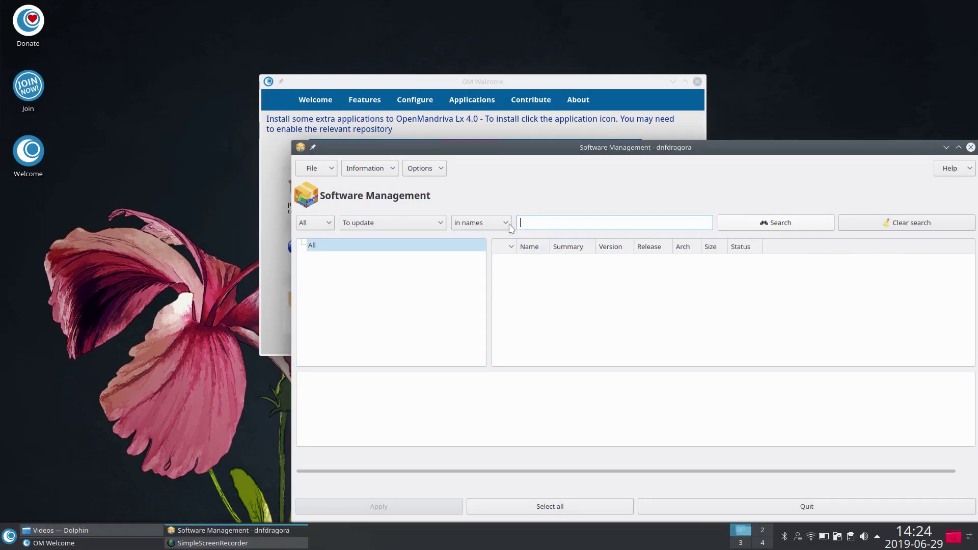
pyautogui.moveTo(589, 152); pyautogui.dragTo(456, 105)
pyautogui.write('c')
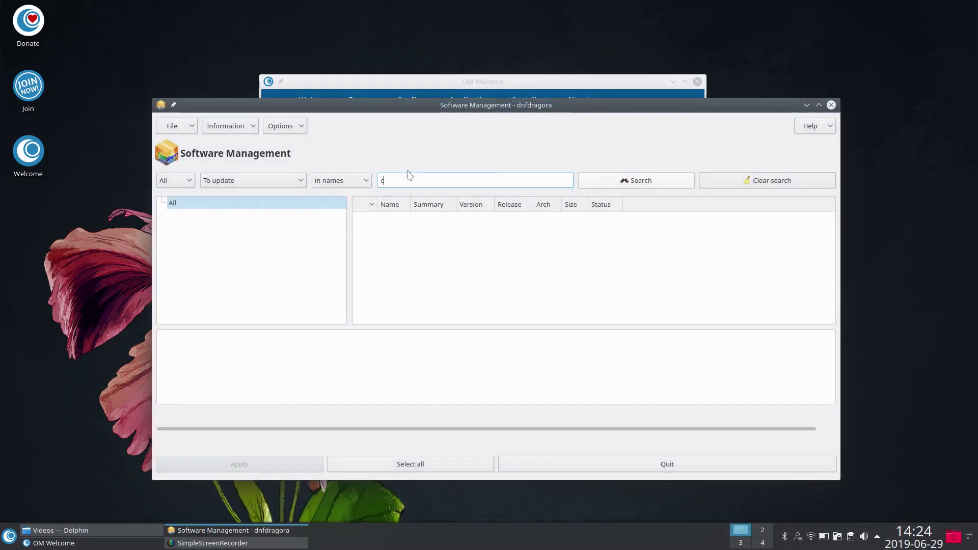
pyautogui.write('herrytree')
pyautogui.press('Return')
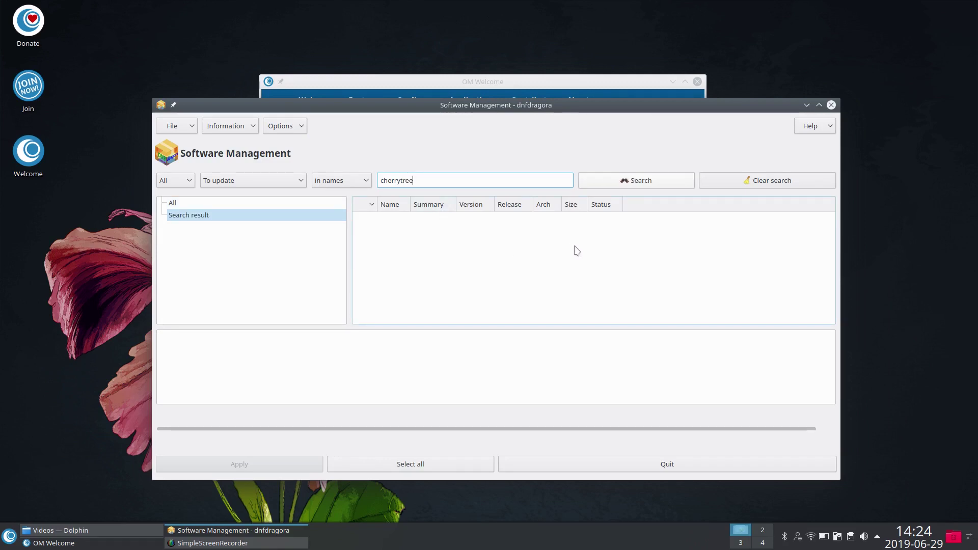
pyautogui.click(628, 185)
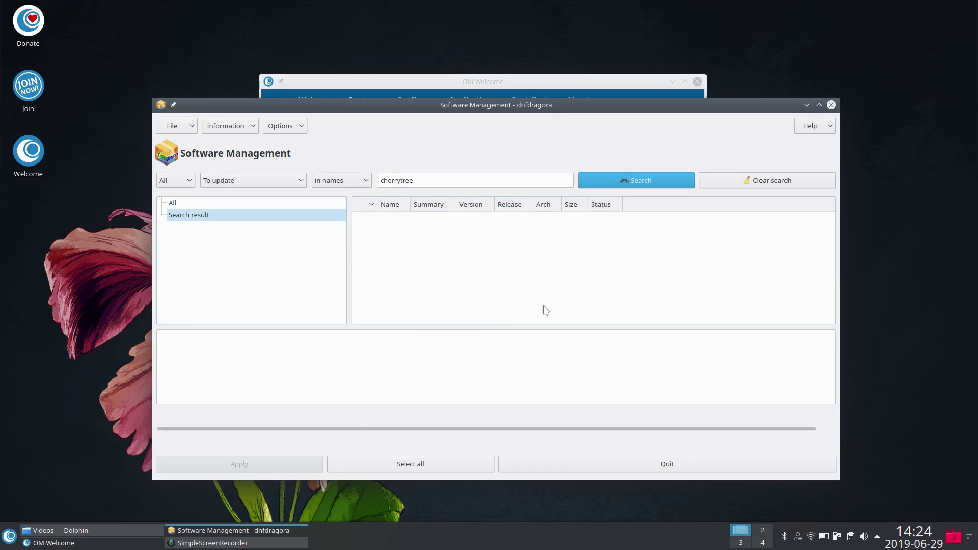
pyautogui.click(768, 181)
# Step: Search the packages for audacity, which returns nothing
pyautogui.click(420, 181)
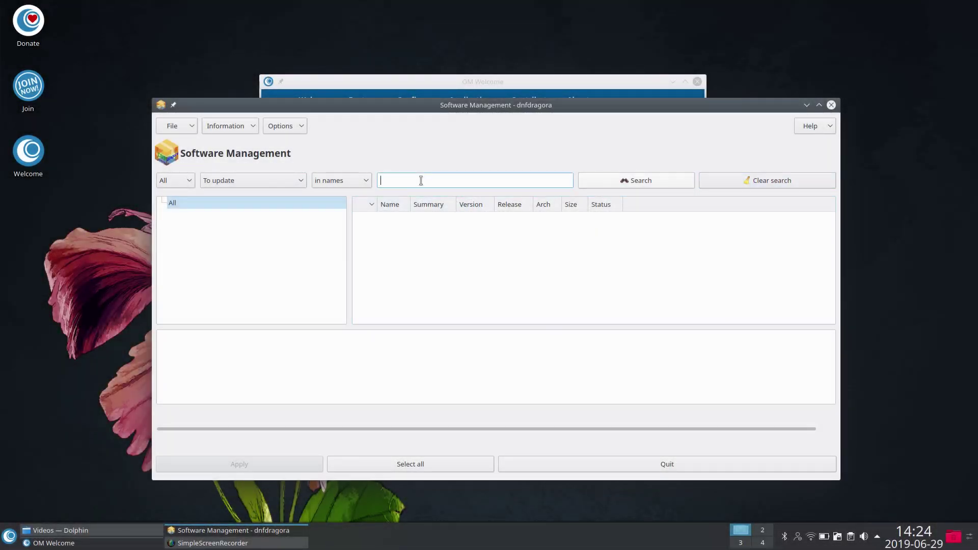
pyautogui.write('audacity')
pyautogui.press('Return')
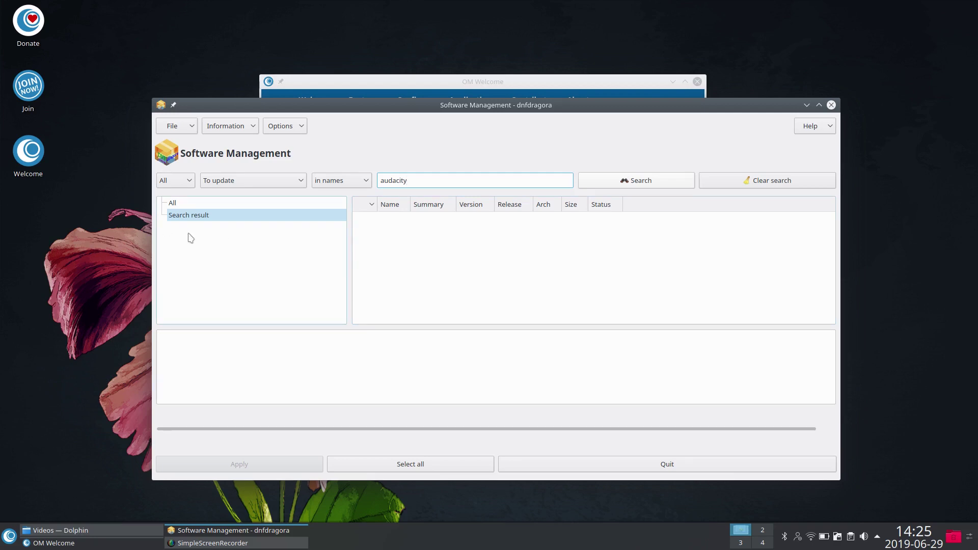
pyautogui.click(183, 130)
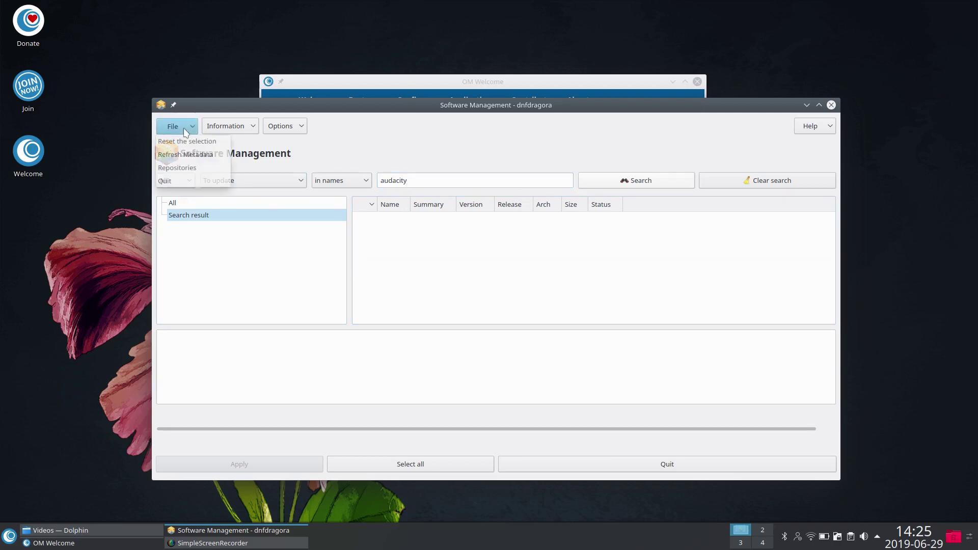
# Step: Set dnfdragora's package status filter to list all packages
pyautogui.click(175, 154)
pyautogui.click(174, 181)
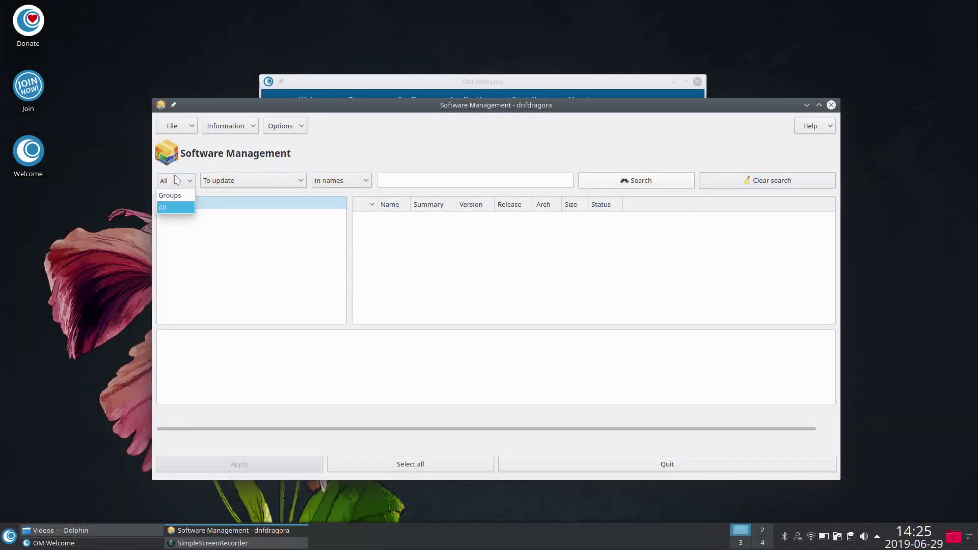
pyautogui.click(228, 181)
pyautogui.click(228, 180)
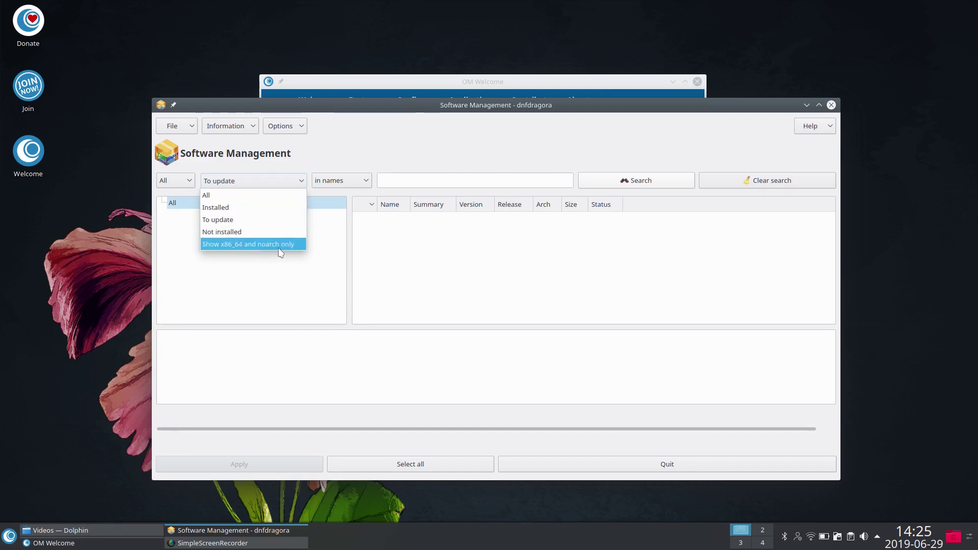
pyautogui.click(224, 196)
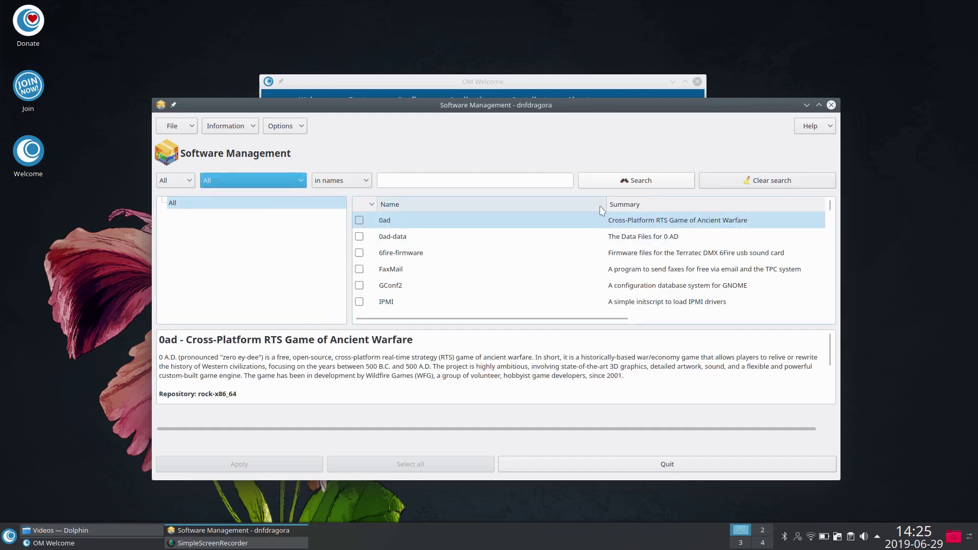
# Step: Search all packages for cherrytree and audacity, clearing each empty result
pyautogui.click(450, 179)
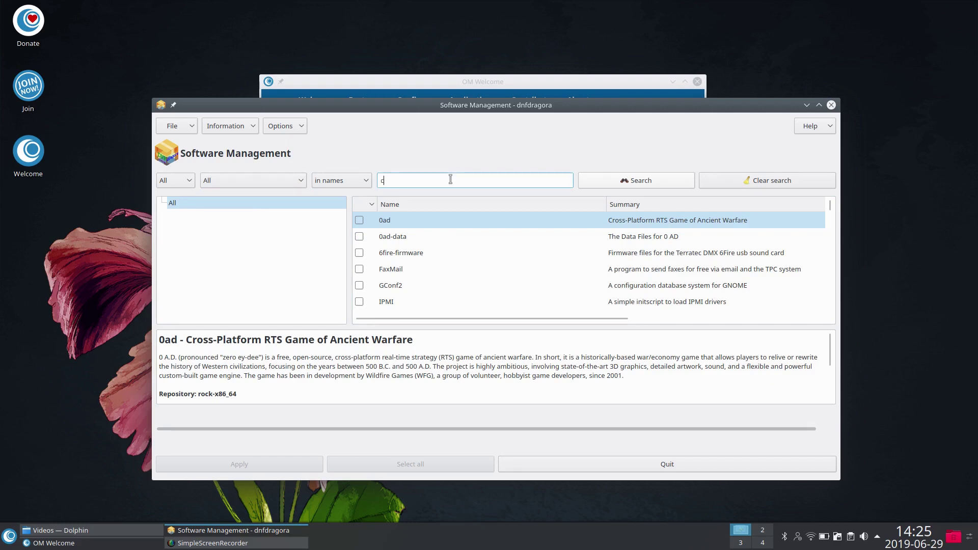
pyautogui.write('cherrytree')
pyautogui.press('Return')
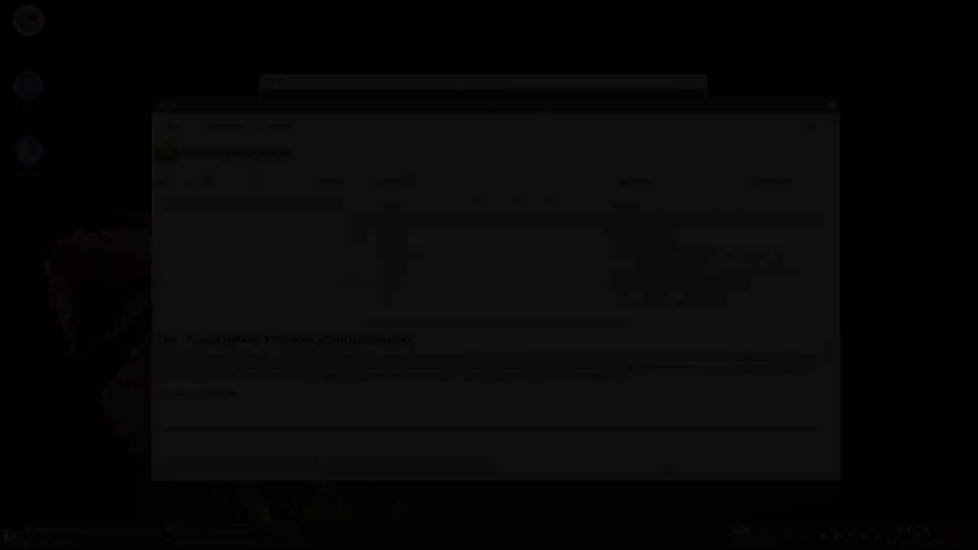
pyautogui.press('Return')
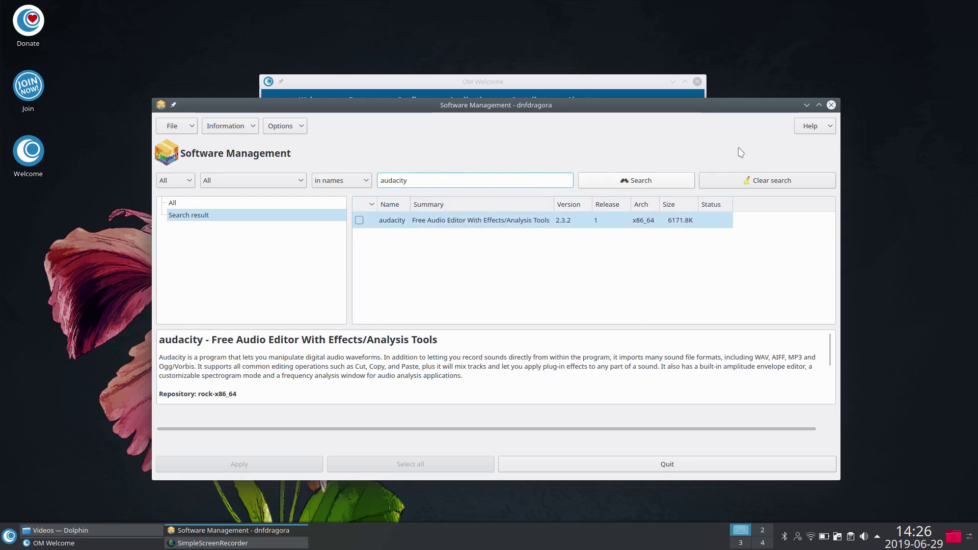
pyautogui.click(745, 182)
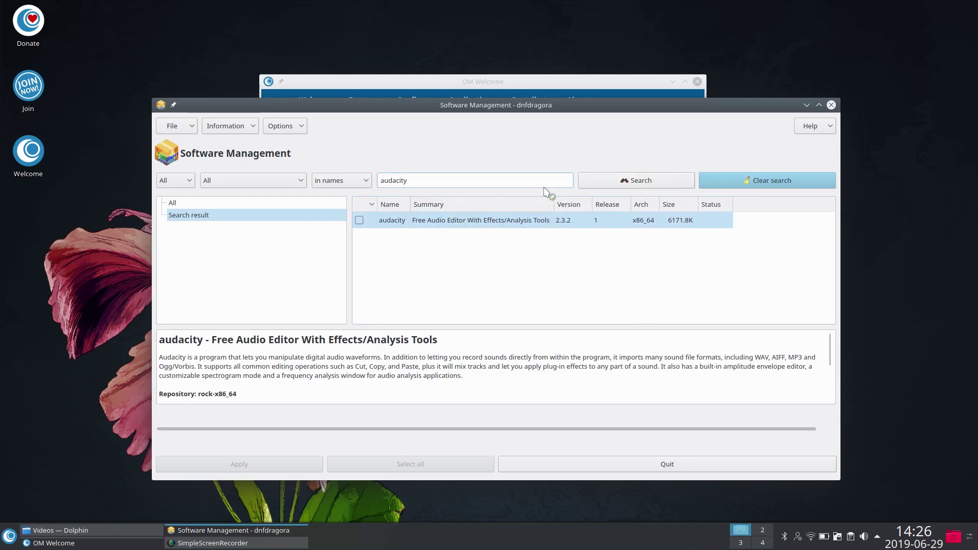
pyautogui.click(415, 180)
pyautogui.write('ch')
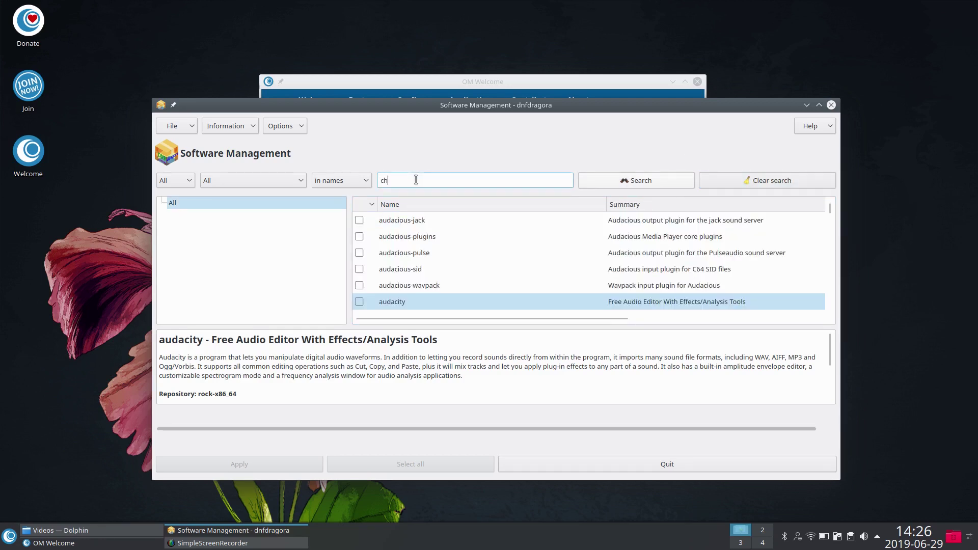
pyautogui.write('errytree')
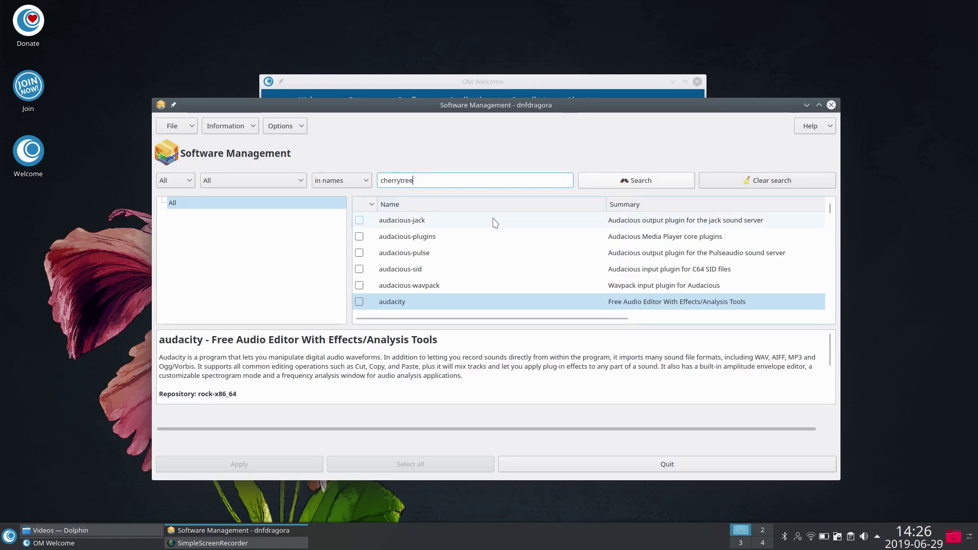
pyautogui.click(607, 179)
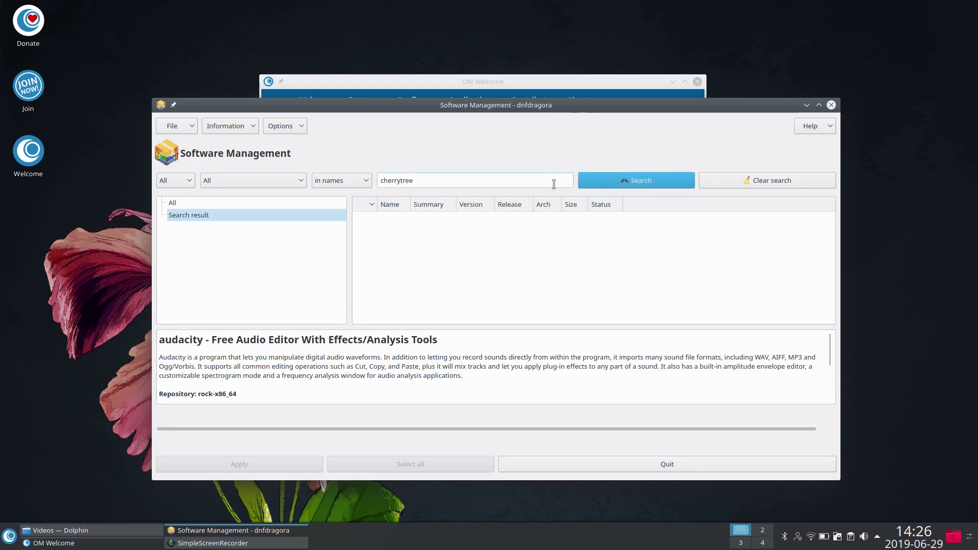
pyautogui.click(770, 181)
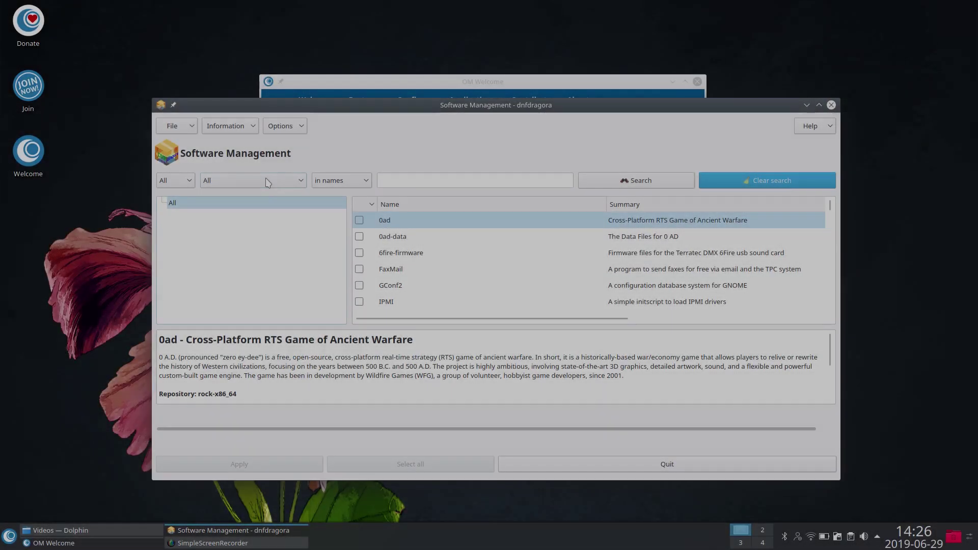
# Step: Keep the filter on All and close dnfdragora
pyautogui.click(263, 182)
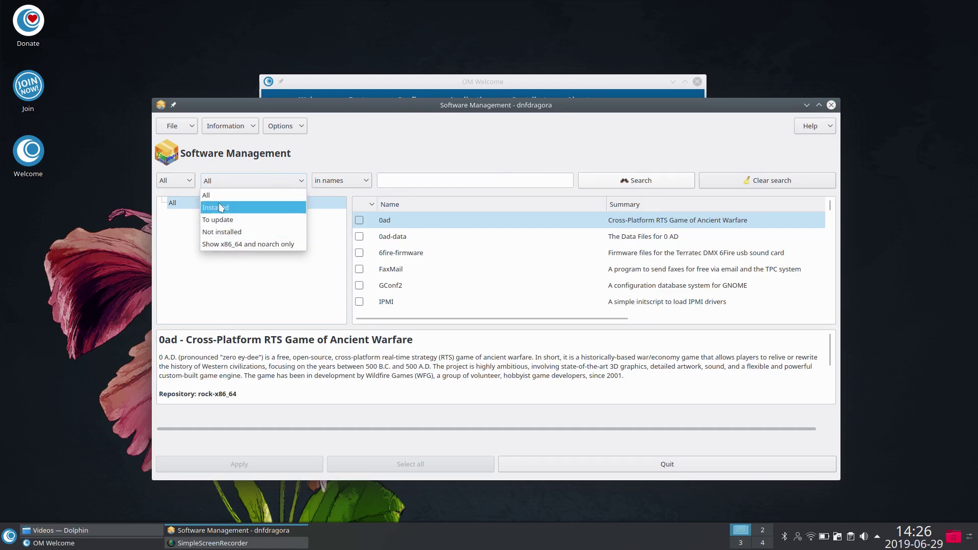
pyautogui.click(246, 179)
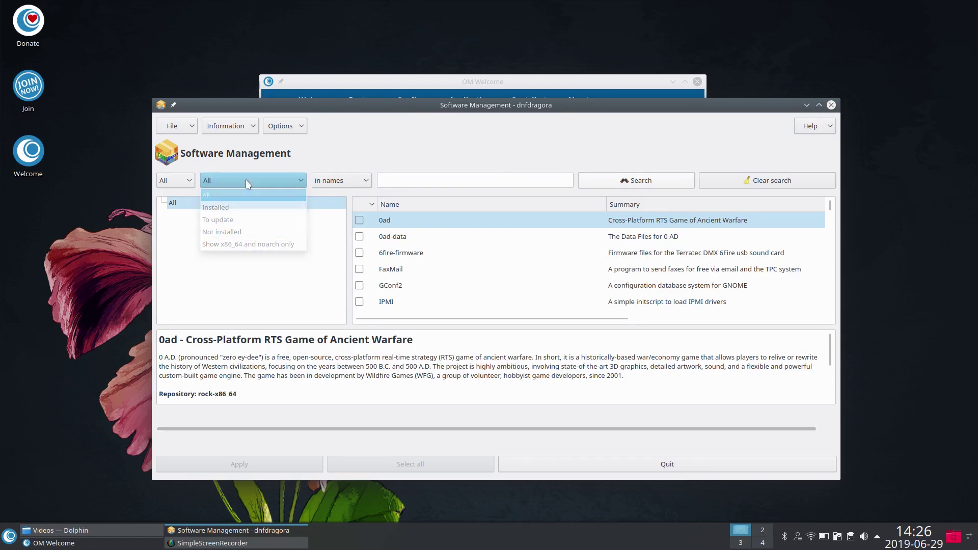
pyautogui.click(831, 105)
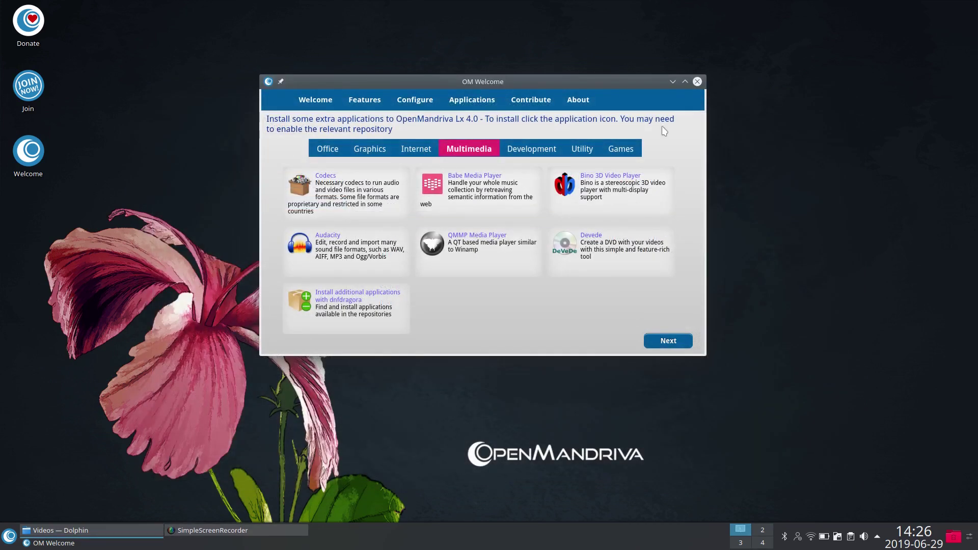
# Step: Close OM Welcome and browse the menu's Education, Graphics, Internet and Settings categories
pyautogui.click(697, 81)
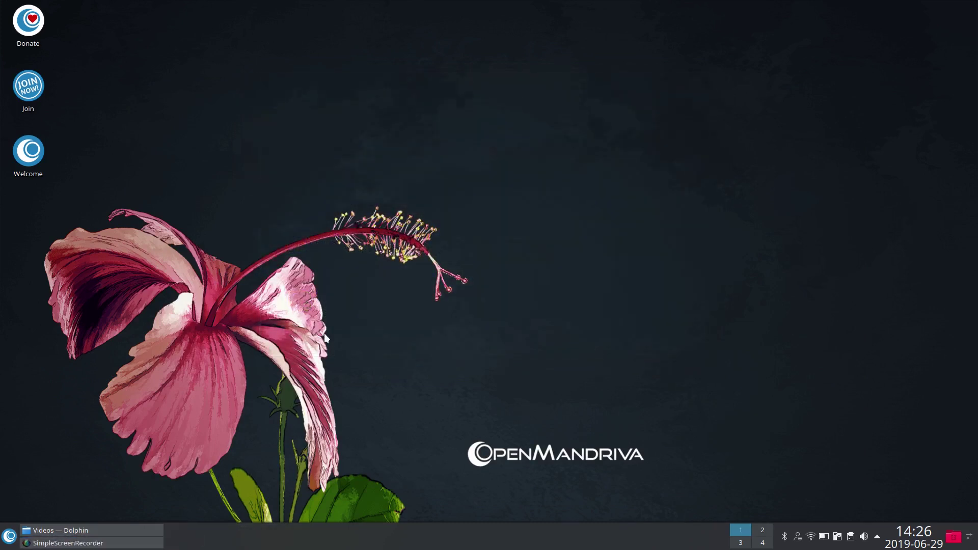
pyautogui.click(9, 537)
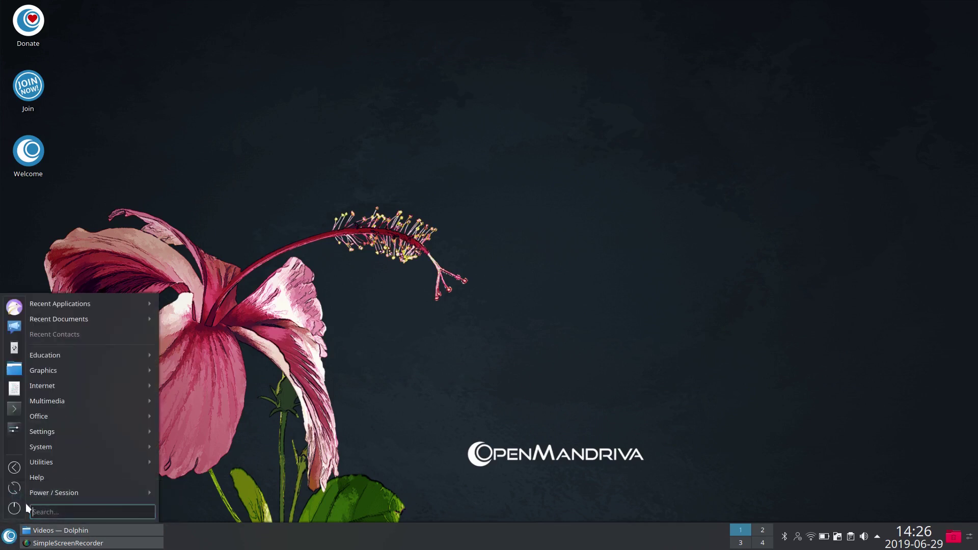
pyautogui.moveTo(65, 355)
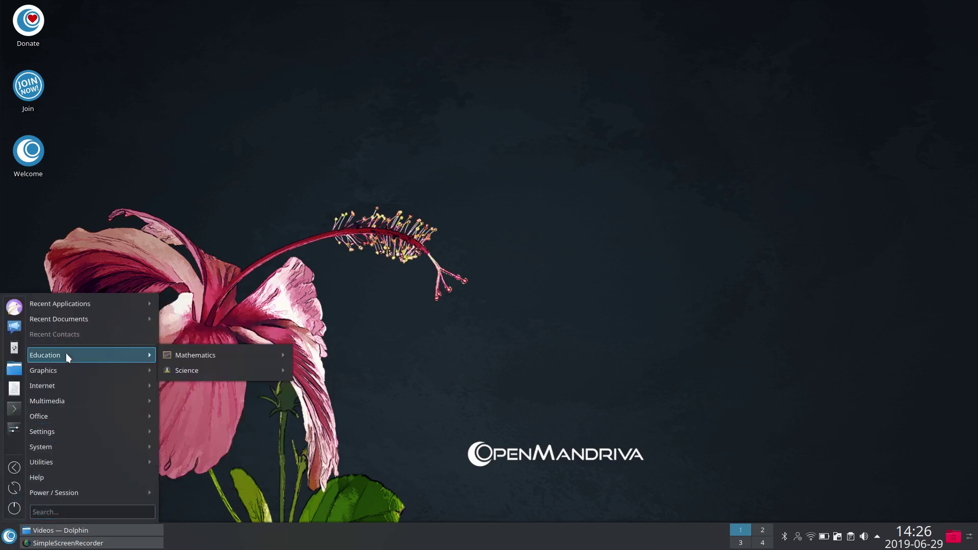
pyautogui.moveTo(226, 359)
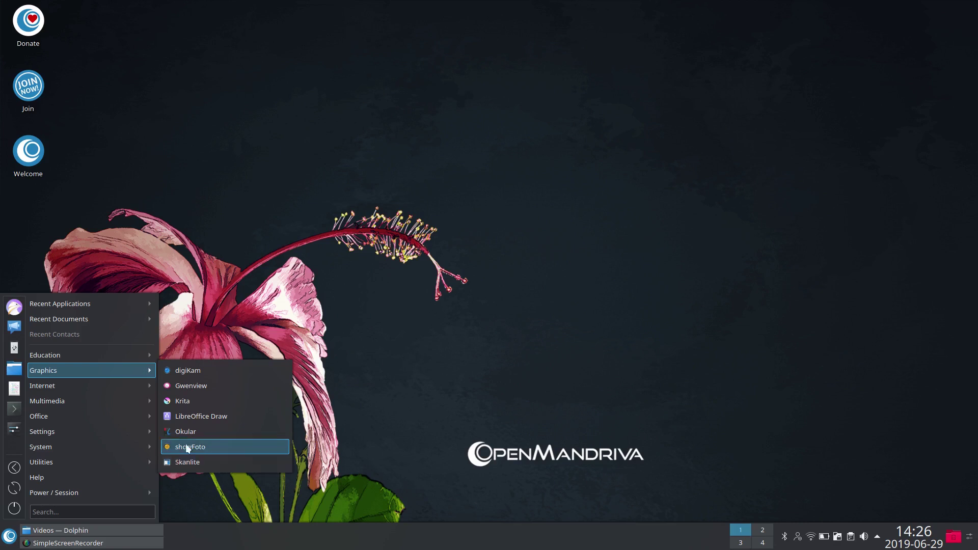
pyautogui.moveTo(62, 401)
pyautogui.moveTo(114, 385)
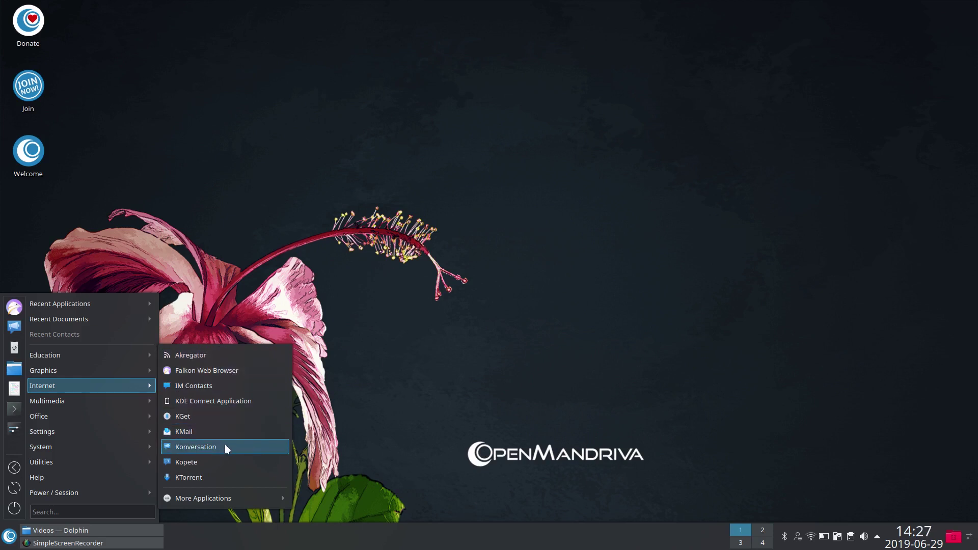
pyautogui.moveTo(214, 494)
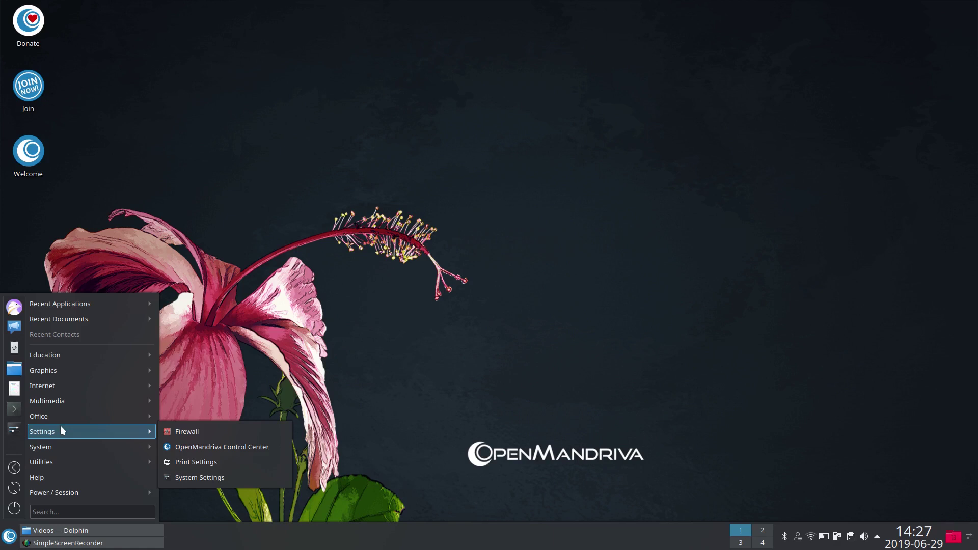
# Step: Look through the System, Utilities and Power / Session submenus, then close the application menu
pyautogui.moveTo(57, 446)
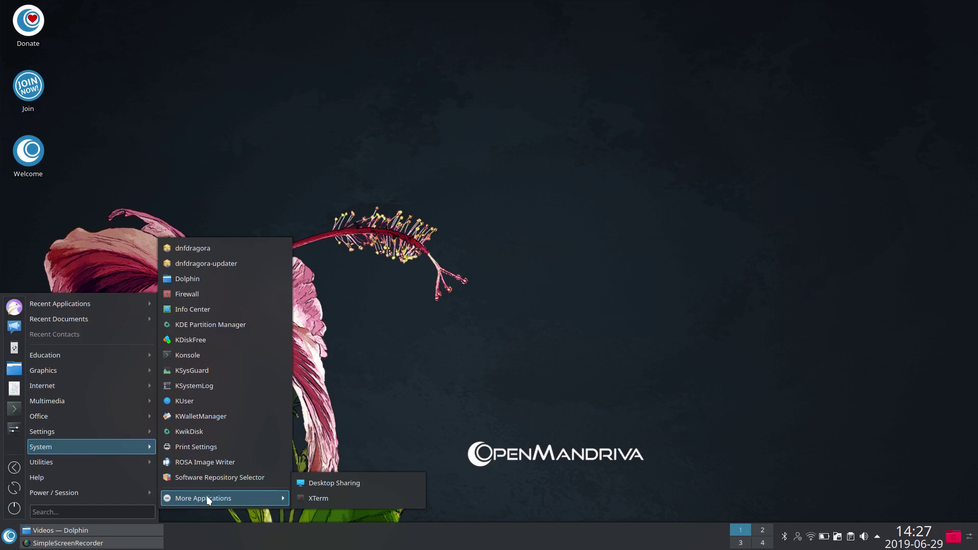
pyautogui.moveTo(87, 462)
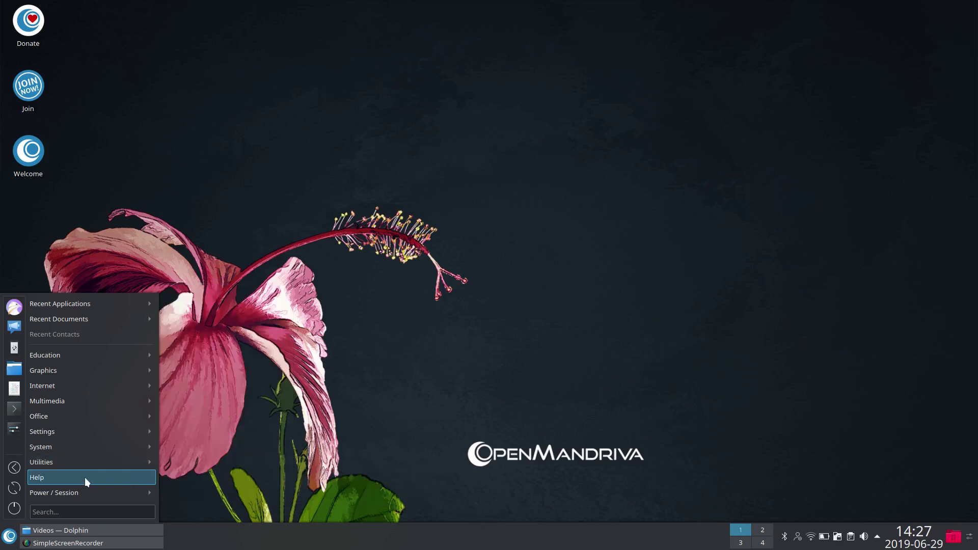
pyautogui.moveTo(79, 494)
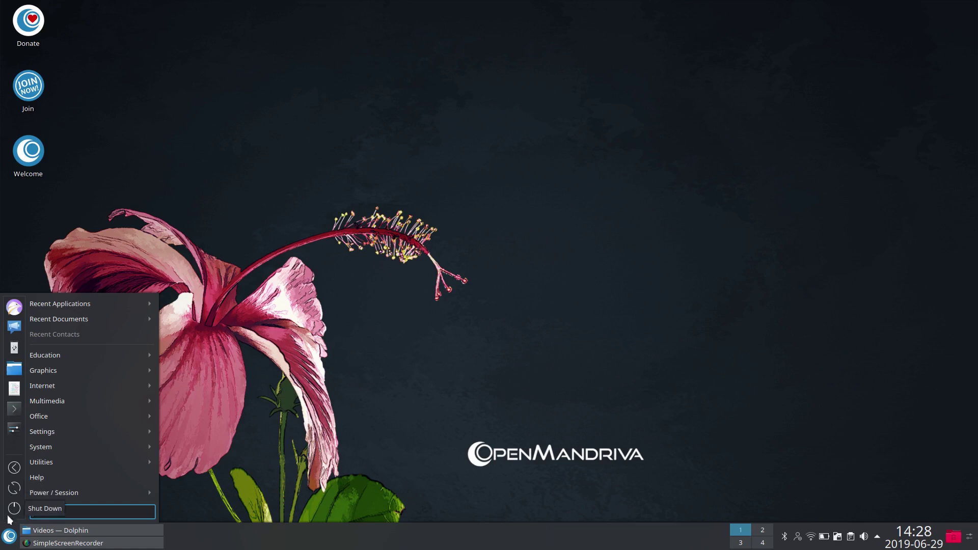
pyautogui.click(9, 543)
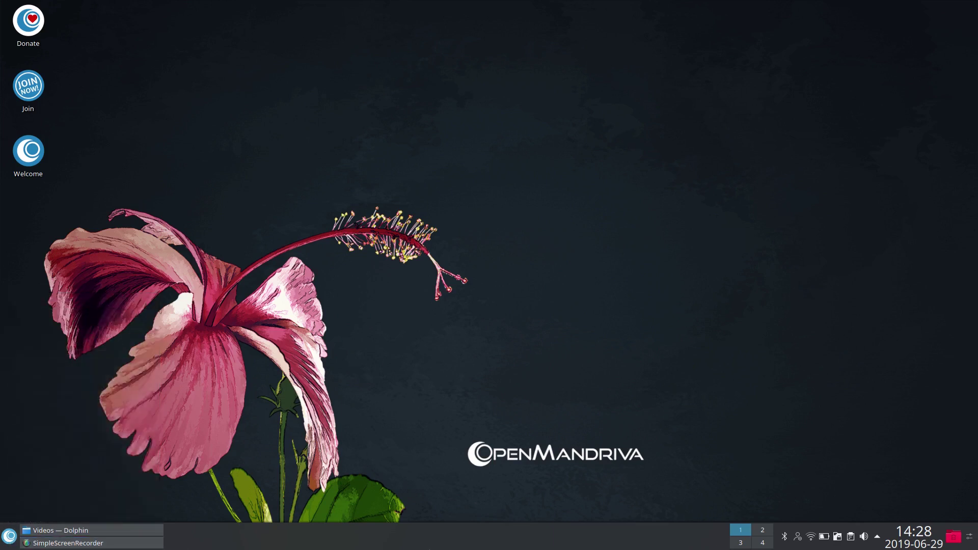
pyautogui.click(763, 540)
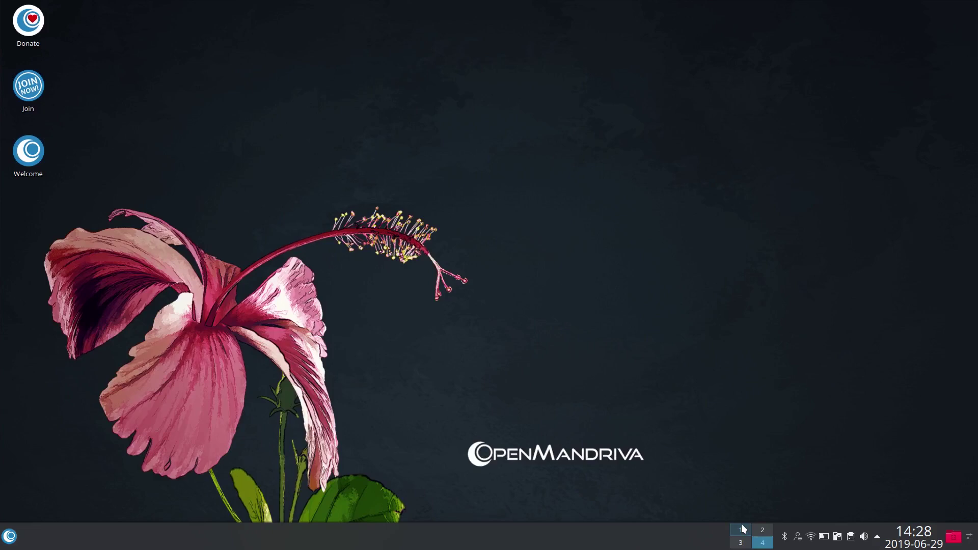
pyautogui.click(741, 528)
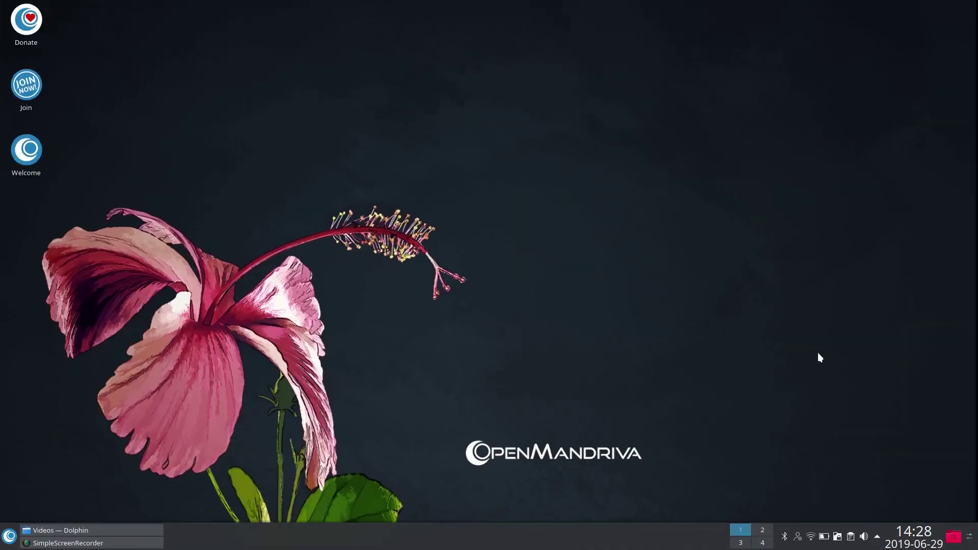
pyautogui.click(954, 538)
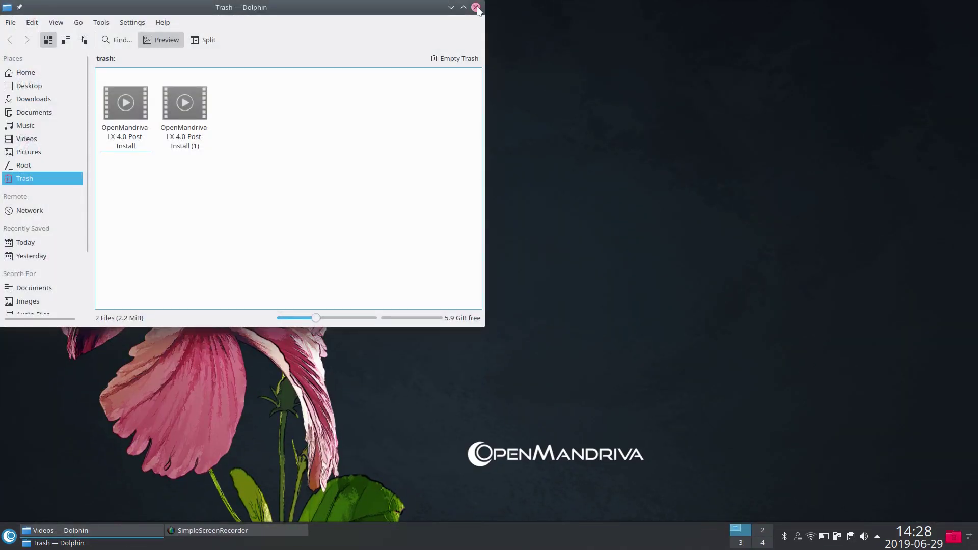
pyautogui.click(475, 7)
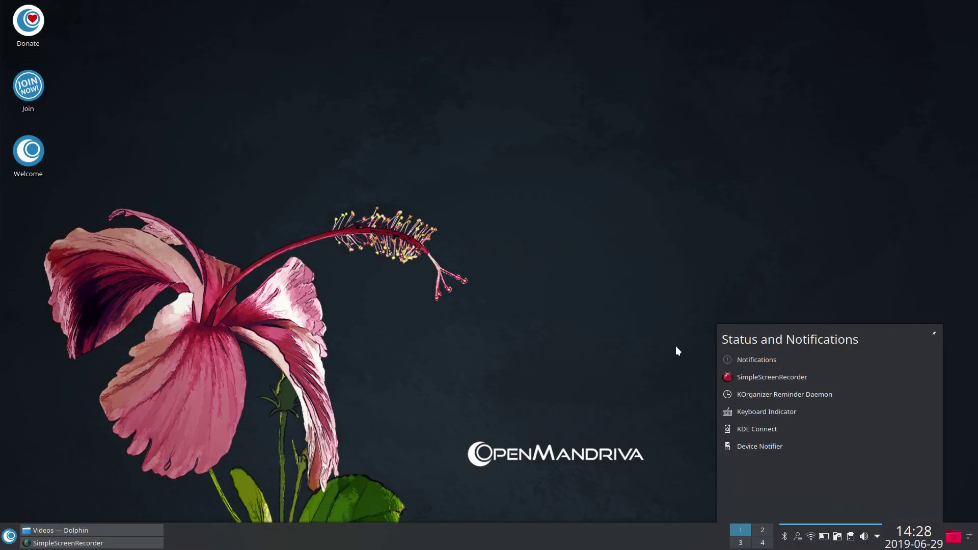
pyautogui.click(677, 347)
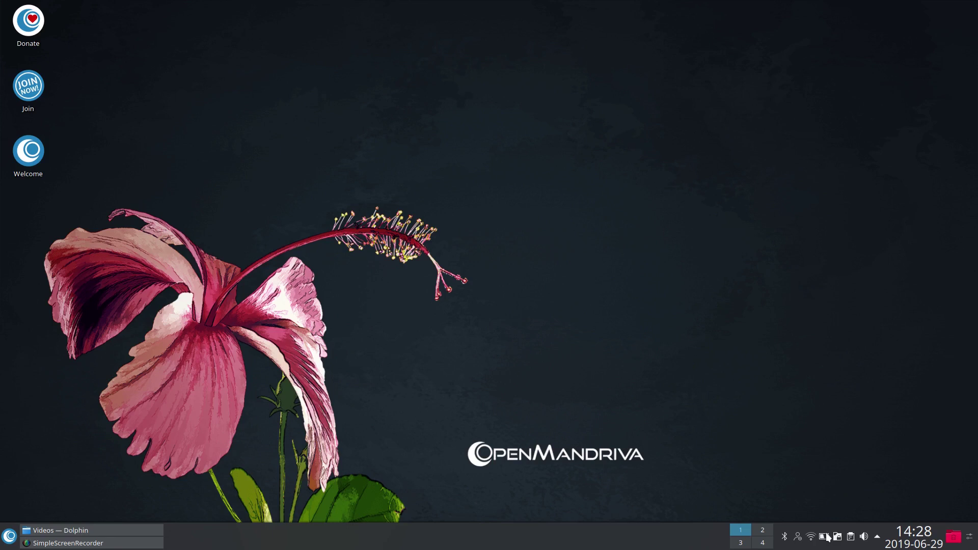
pyautogui.click(798, 538)
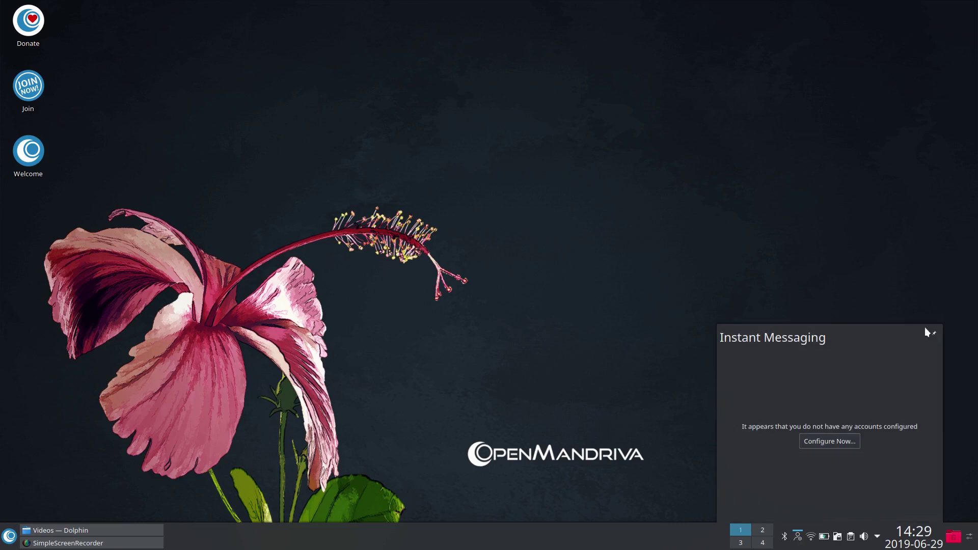
pyautogui.click(835, 439)
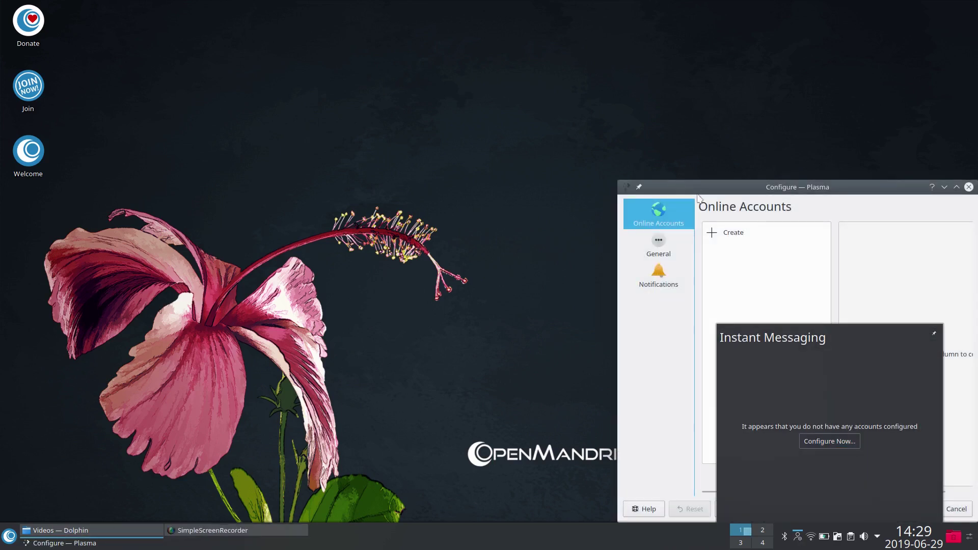
pyautogui.click(970, 187)
pyautogui.click(831, 270)
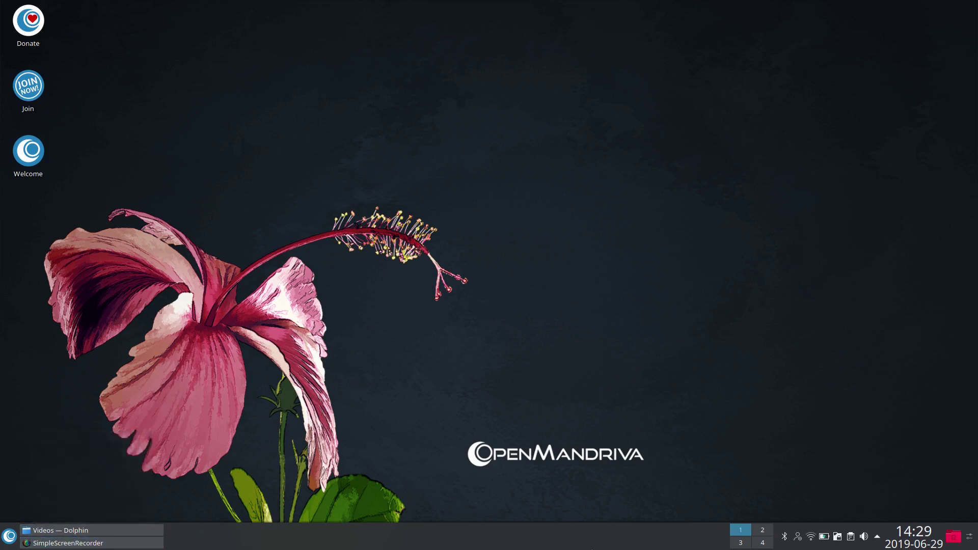
# Step: Drag the bottom panel's height handle slightly upward in Configure Panel, then exit edit mode
pyautogui.rightClick(968, 540)
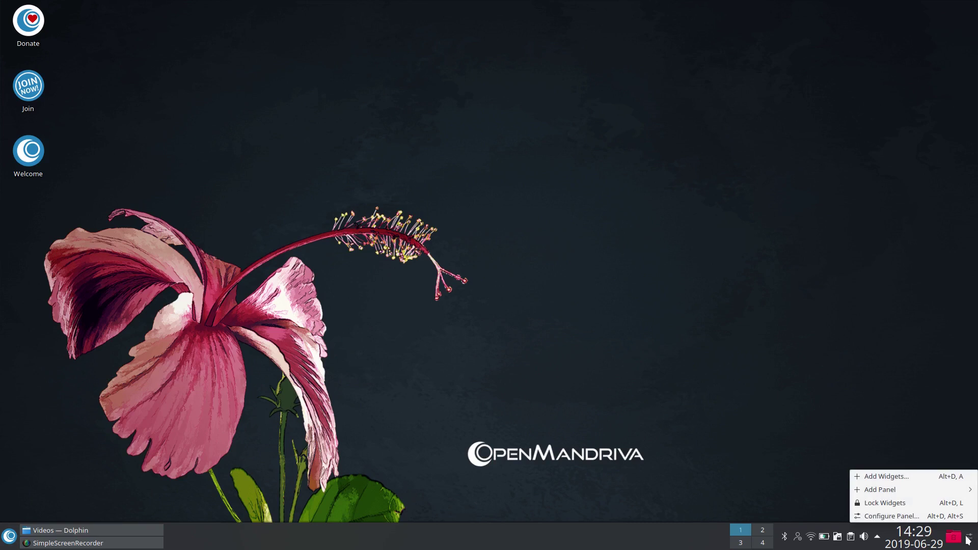
pyautogui.moveTo(921, 485)
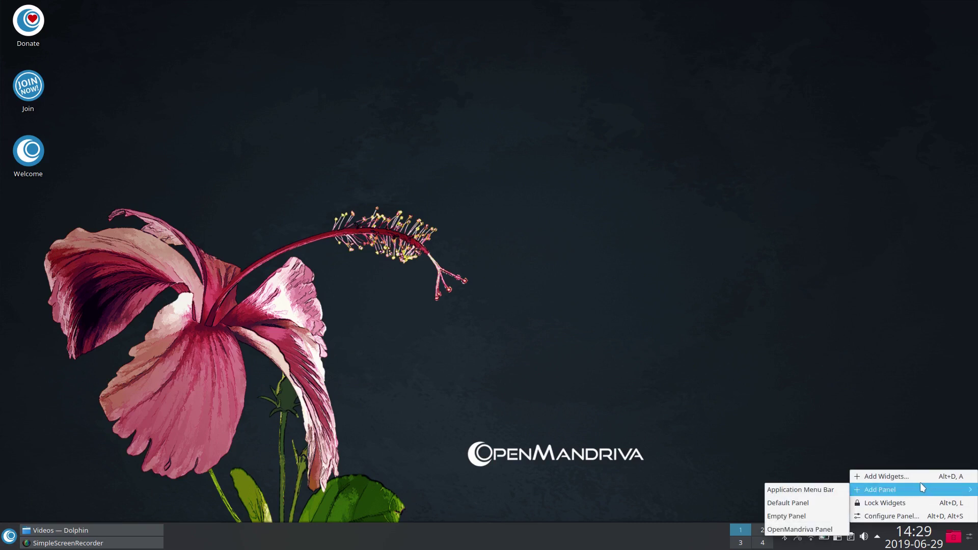
pyautogui.click(925, 517)
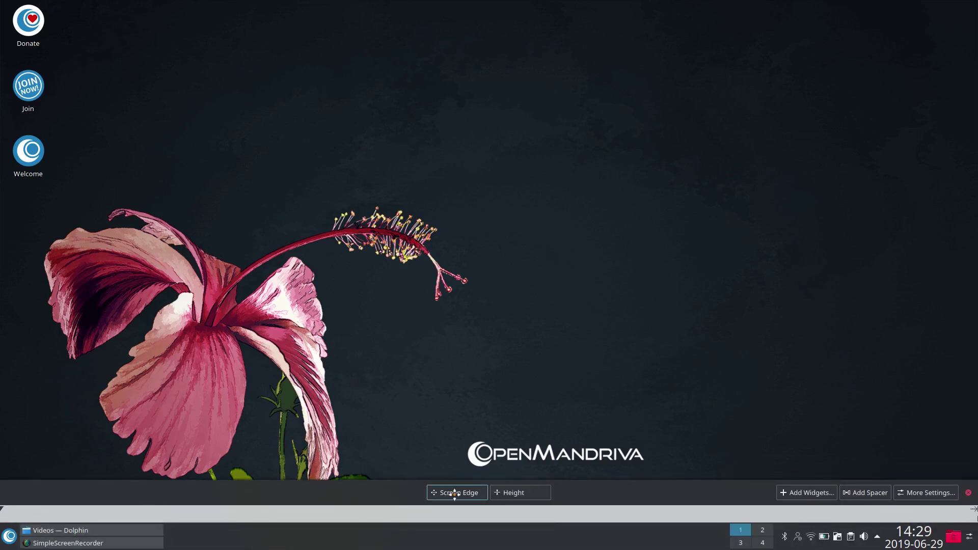
pyautogui.moveTo(512, 493); pyautogui.dragTo(512, 498)
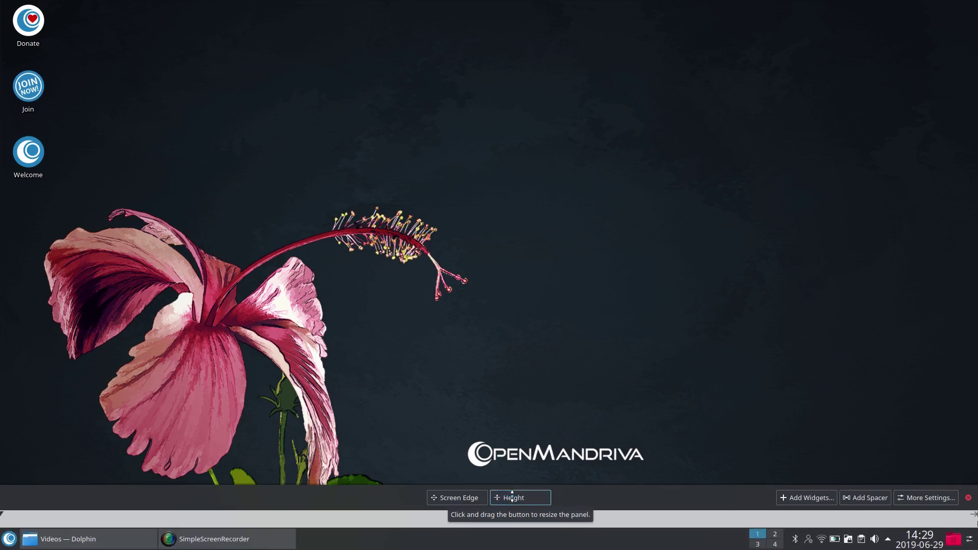
pyautogui.click(969, 498)
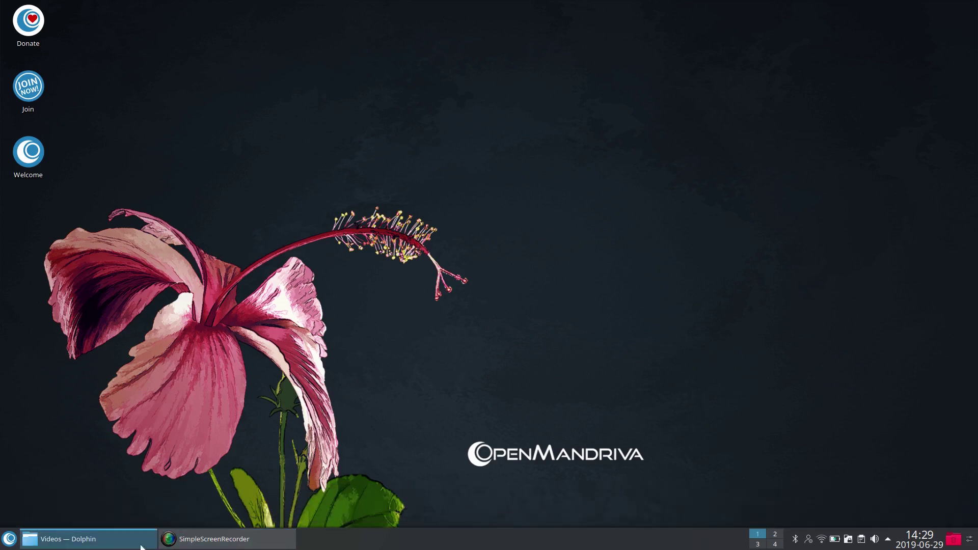
# Step: Open the desktop configuration settings and maximize the window to see all wallpapers
pyautogui.rightClick(361, 97)
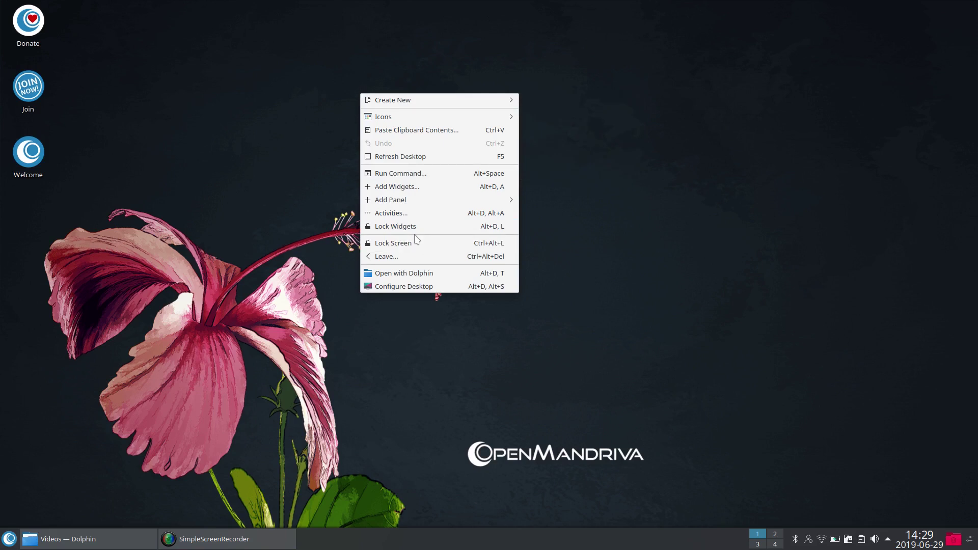
pyautogui.moveTo(421, 200)
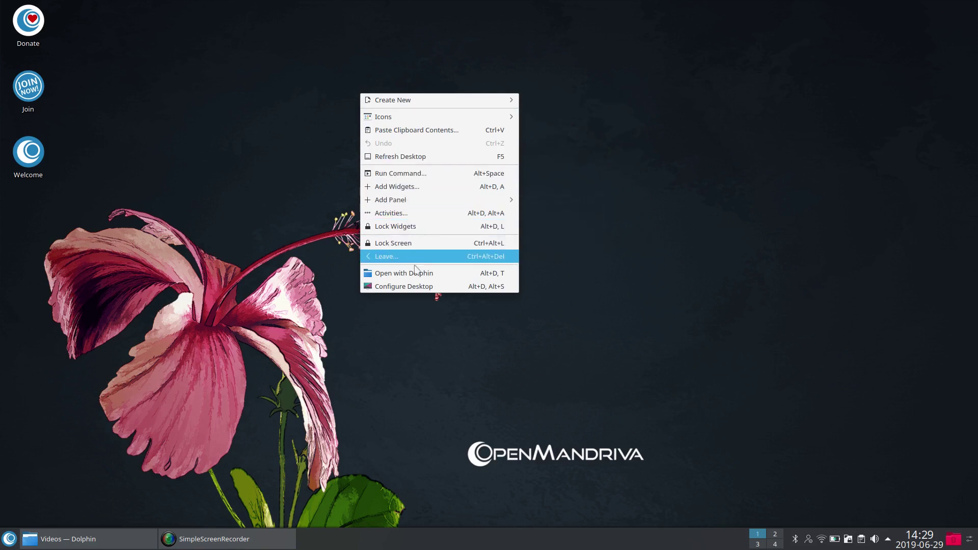
pyautogui.click(412, 287)
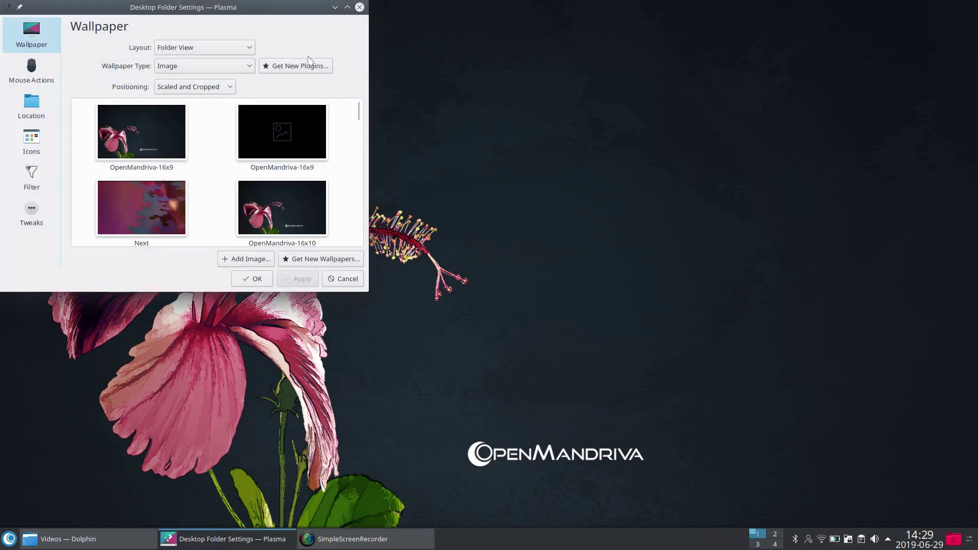
pyautogui.moveTo(264, 17); pyautogui.dragTo(592, 108)
pyautogui.doubleClick(592, 109)
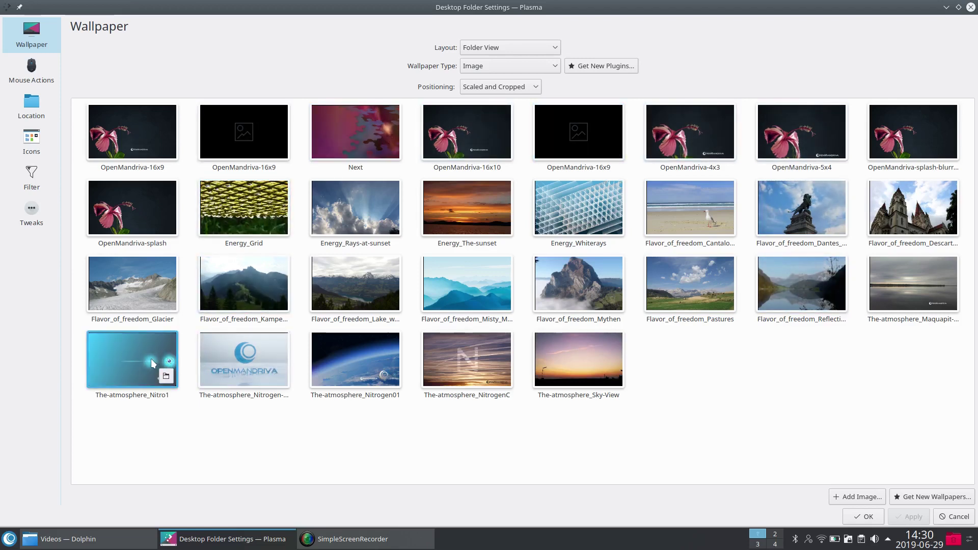
# Step: Try the The-atmosphere_Nitro1 and Flavor_of_freedom_Pastures wallpapers, previewing each on the desktop
pyautogui.click(126, 351)
pyautogui.click(920, 516)
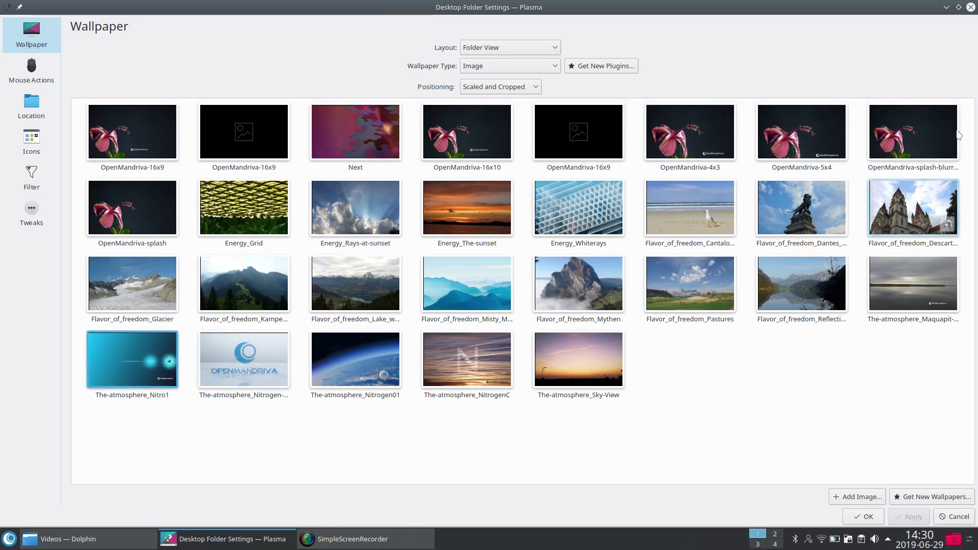
pyautogui.click(946, 7)
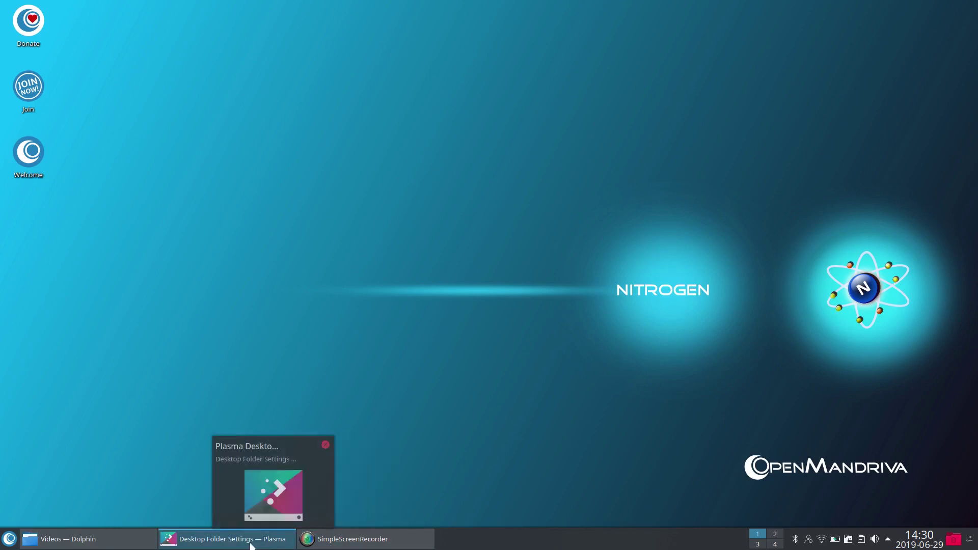
pyautogui.click(225, 540)
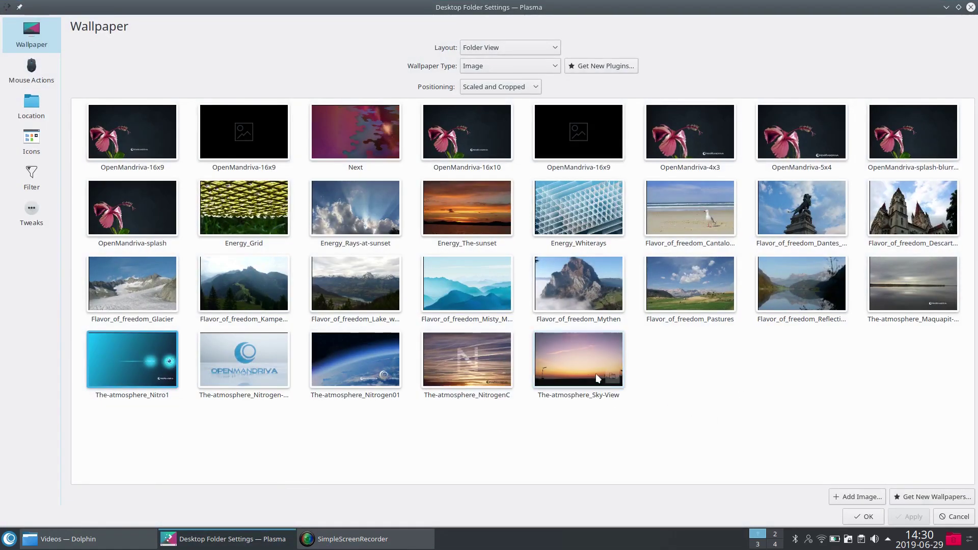
pyautogui.click(702, 292)
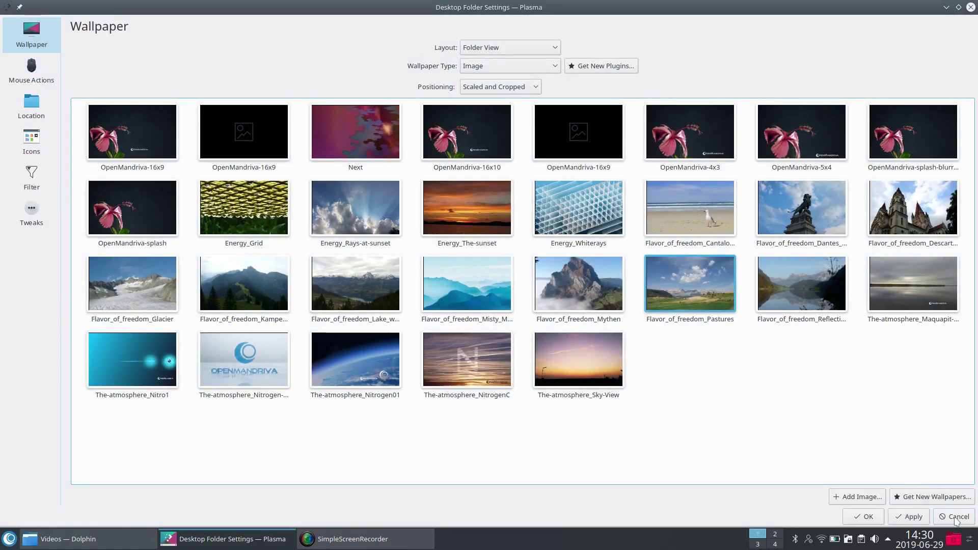
pyautogui.click(909, 517)
pyautogui.click(946, 7)
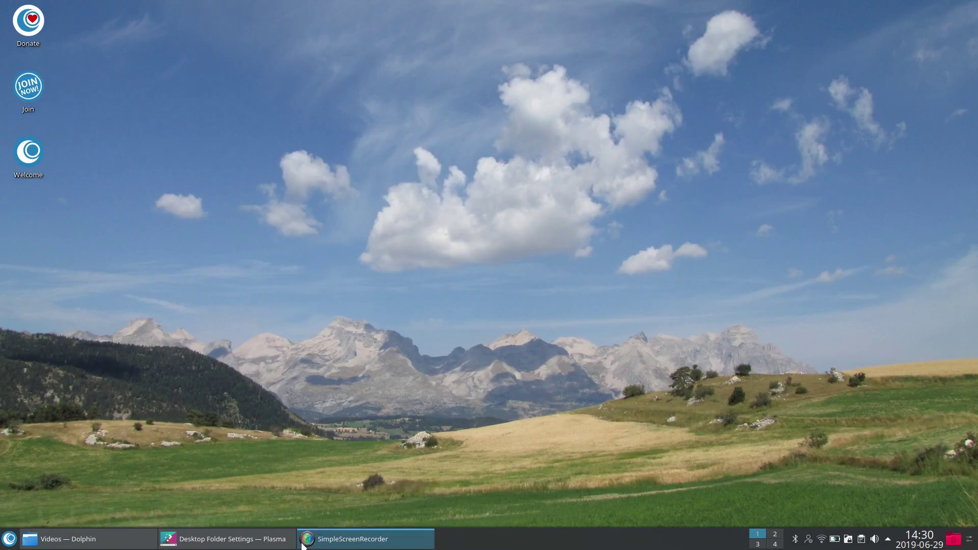
# Step: Apply the OpenMandriva-4x3 flower wallpaper, glance at the Icons page, and close the settings
pyautogui.click(235, 539)
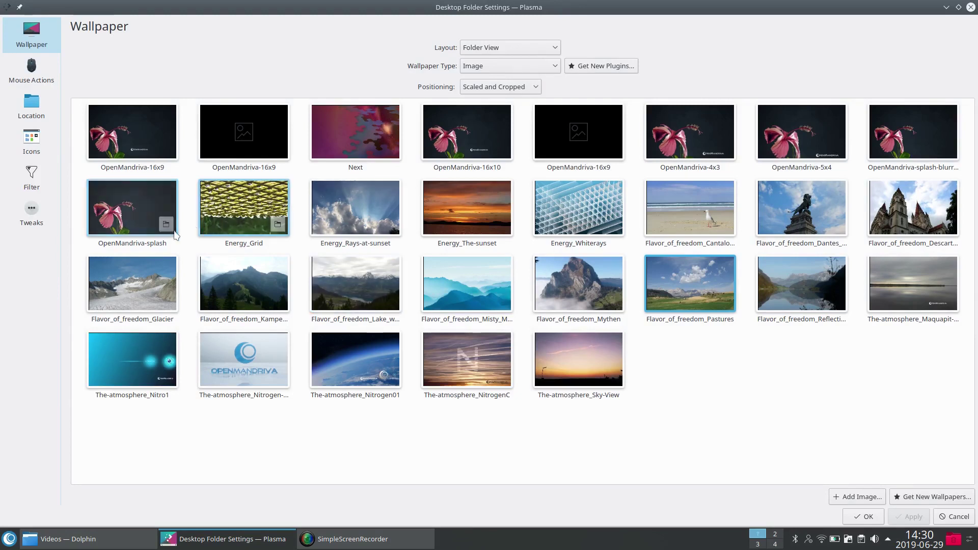
pyautogui.click(703, 135)
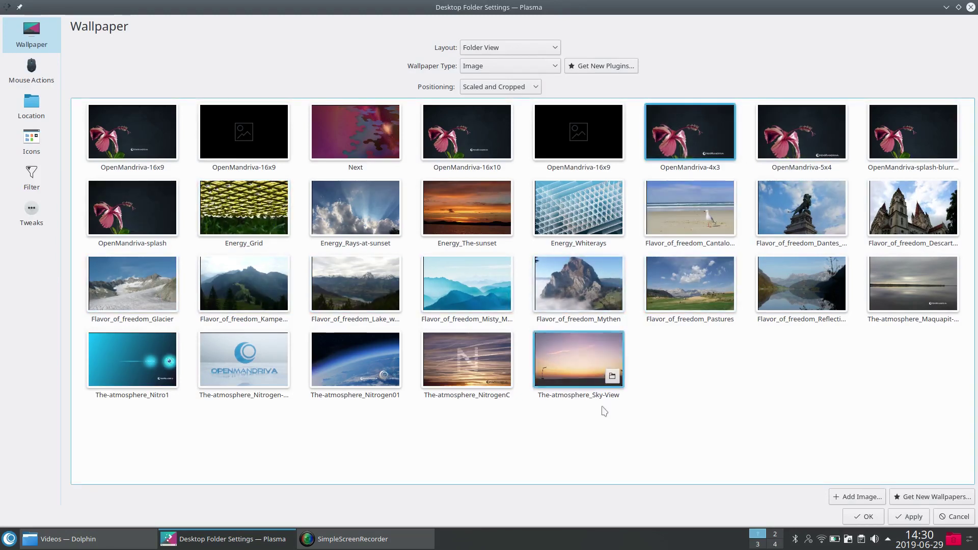
pyautogui.click(911, 518)
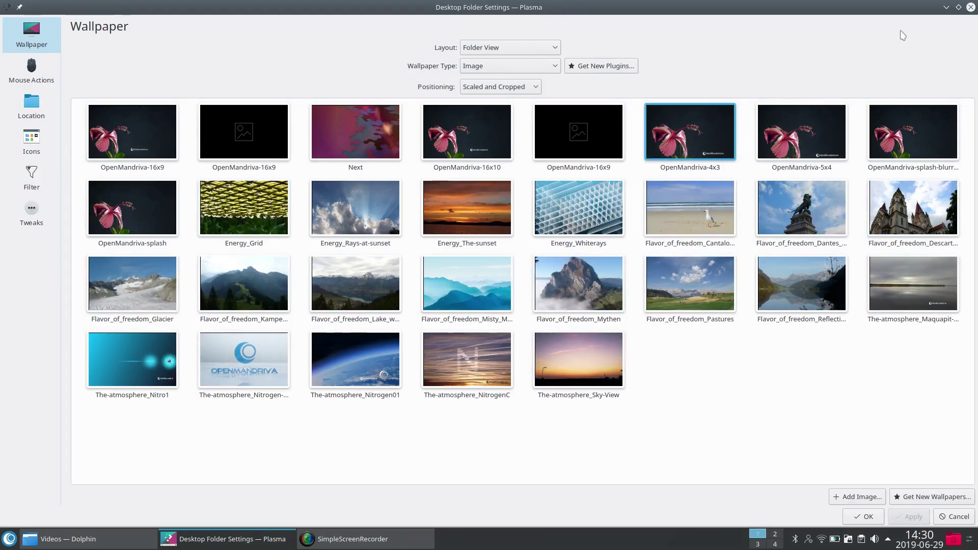
pyautogui.click(946, 7)
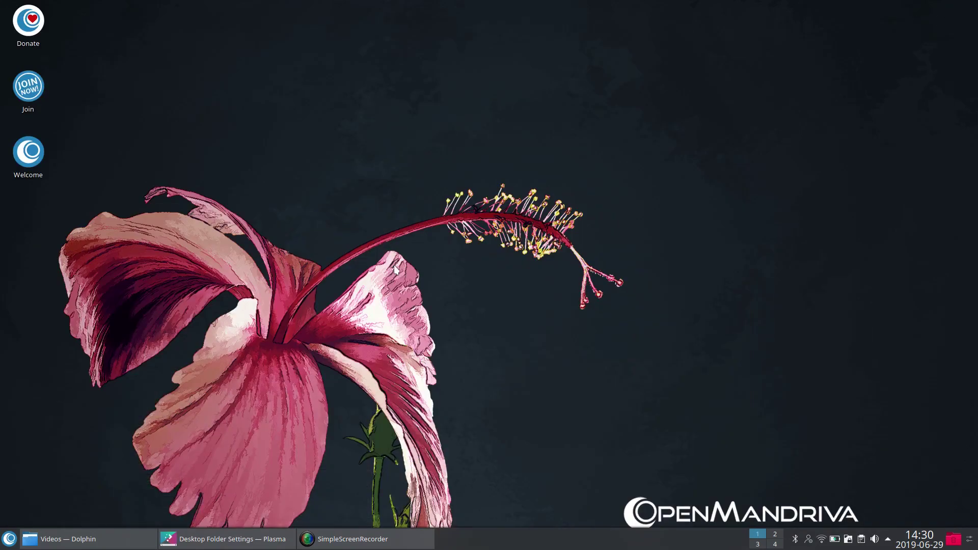
pyautogui.click(224, 539)
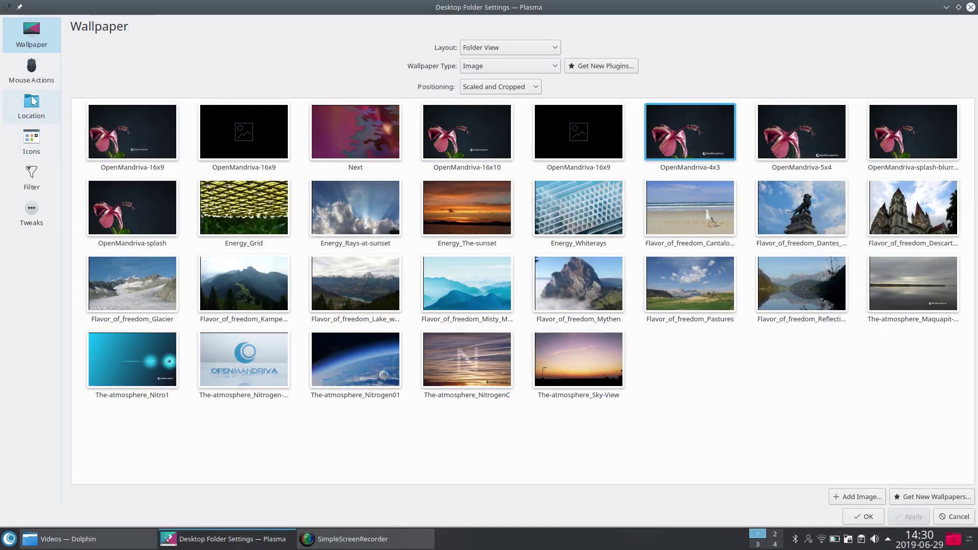
pyautogui.click(32, 142)
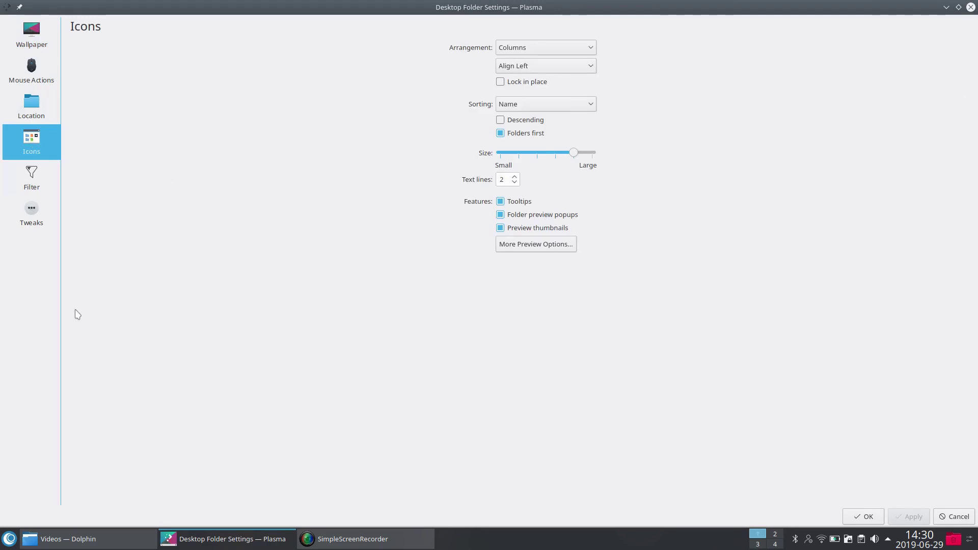
pyautogui.click(971, 7)
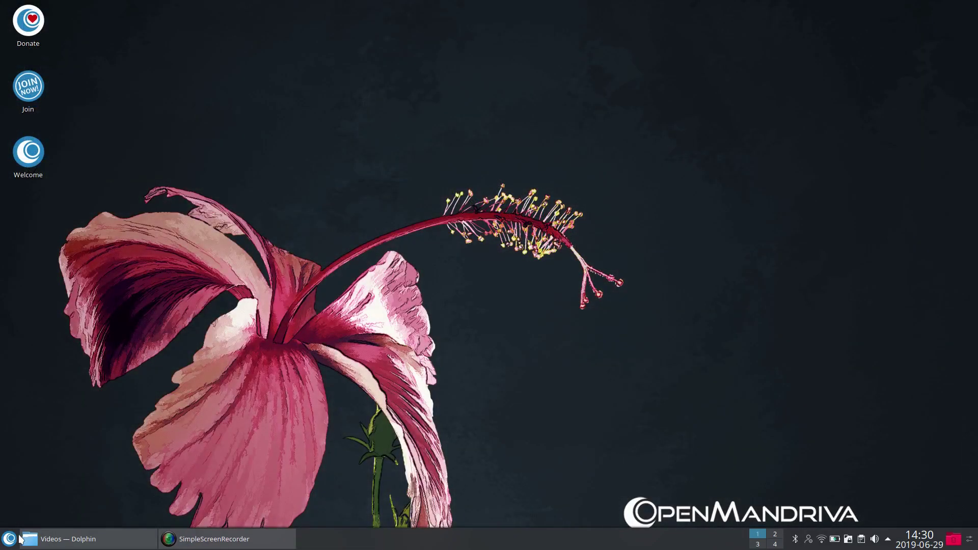
pyautogui.click(11, 539)
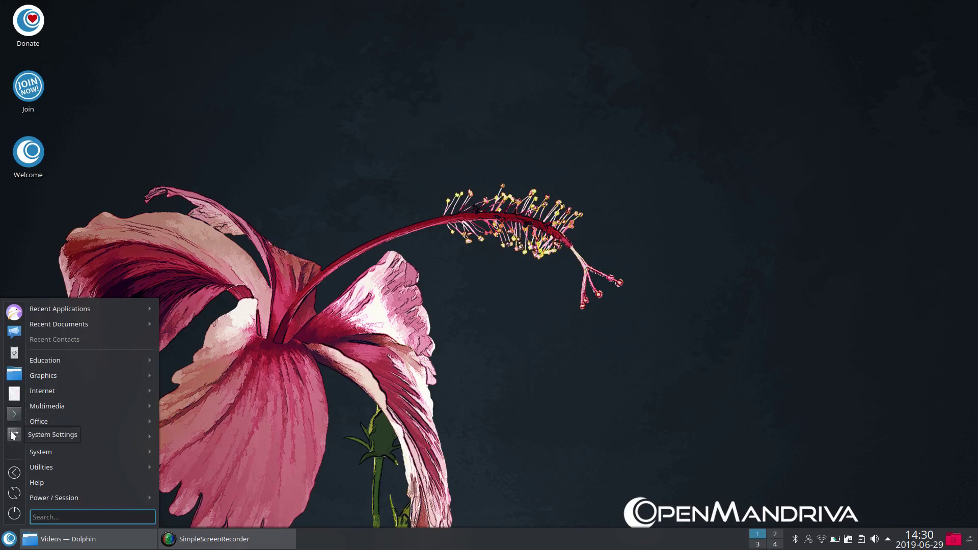
pyautogui.click(13, 434)
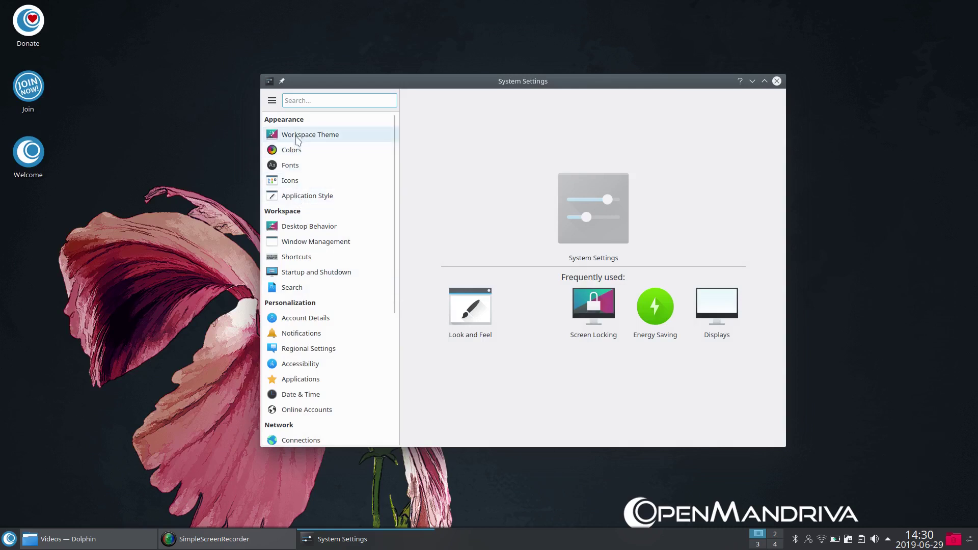
pyautogui.click(287, 174)
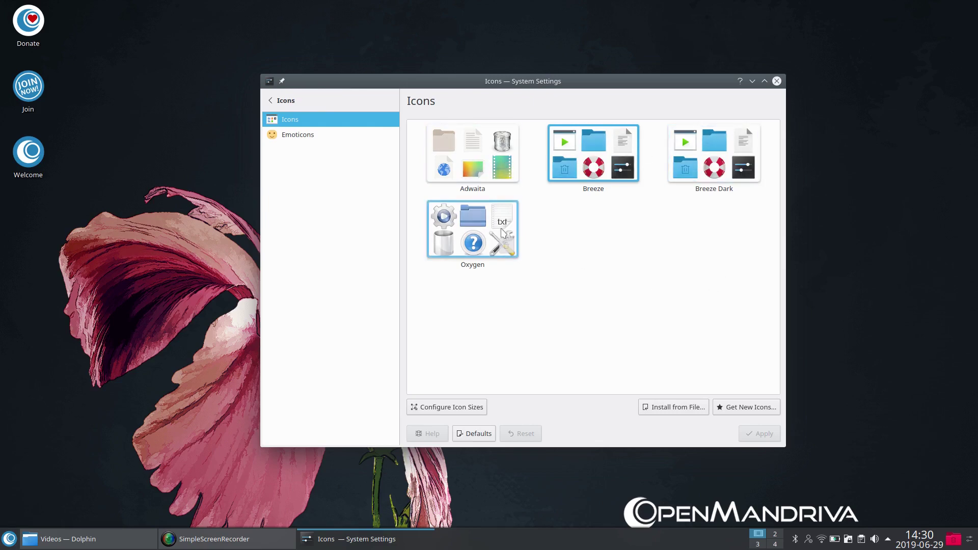
pyautogui.click(272, 100)
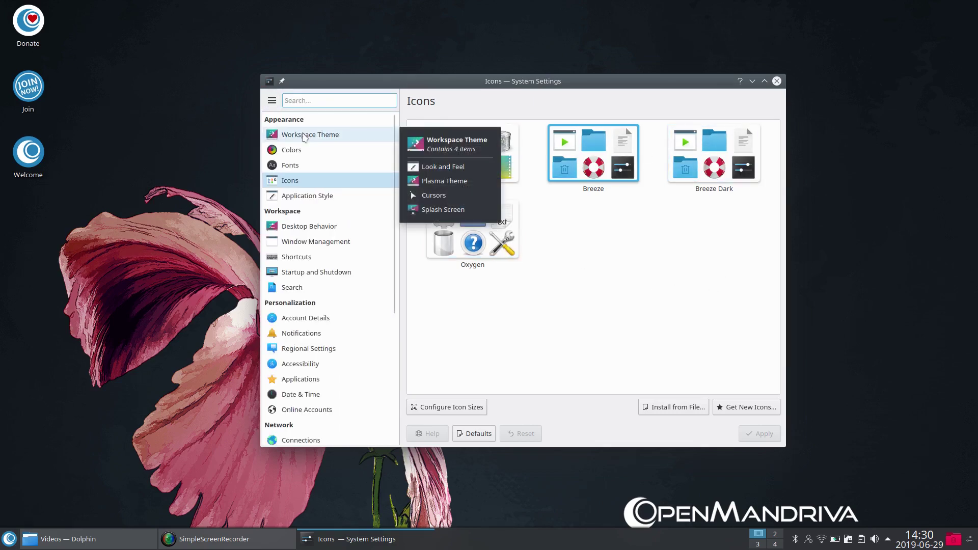
pyautogui.click(304, 136)
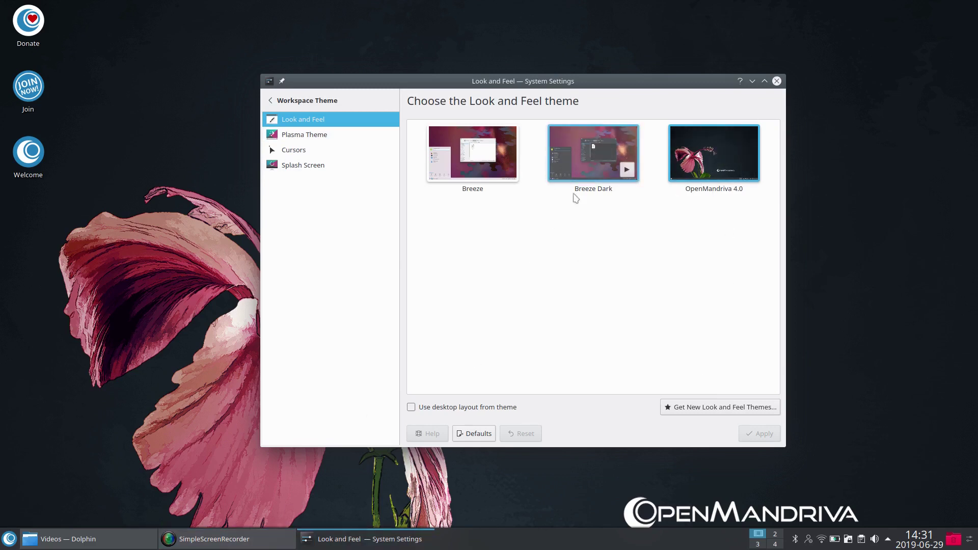
pyautogui.click(9, 540)
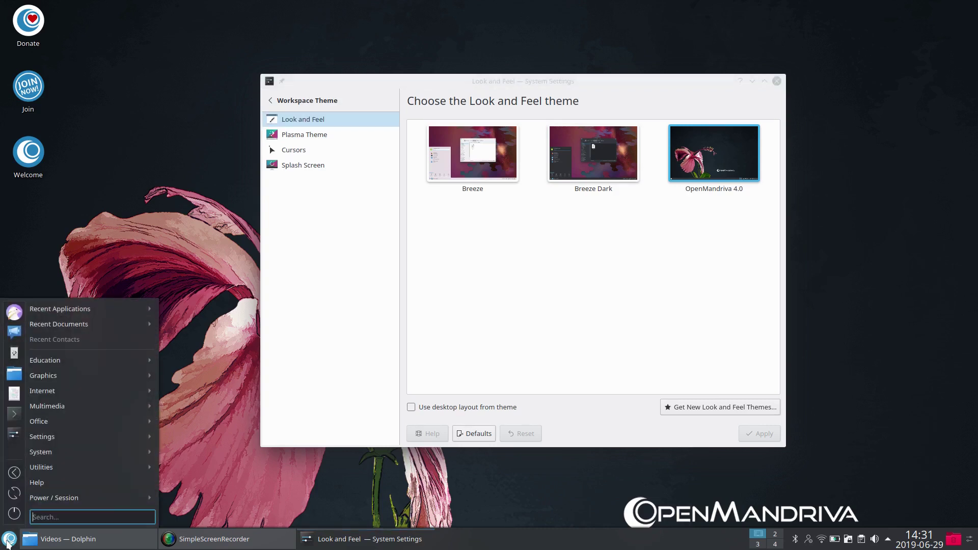
pyautogui.click(8, 540)
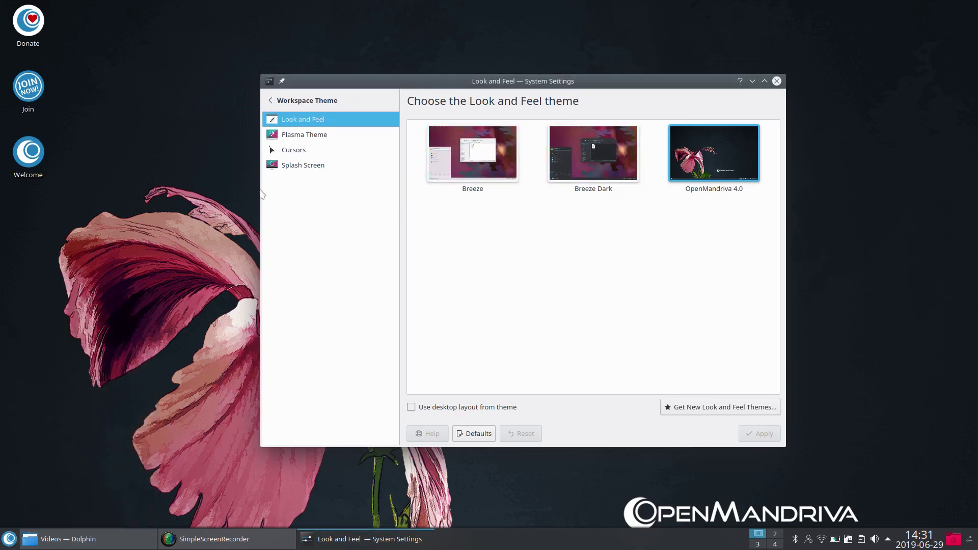
pyautogui.click(304, 135)
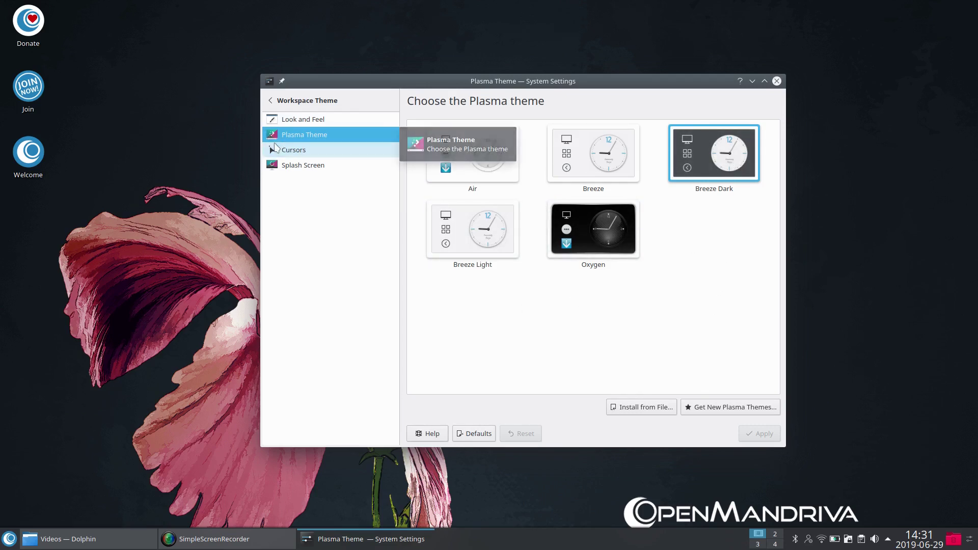
pyautogui.click(776, 81)
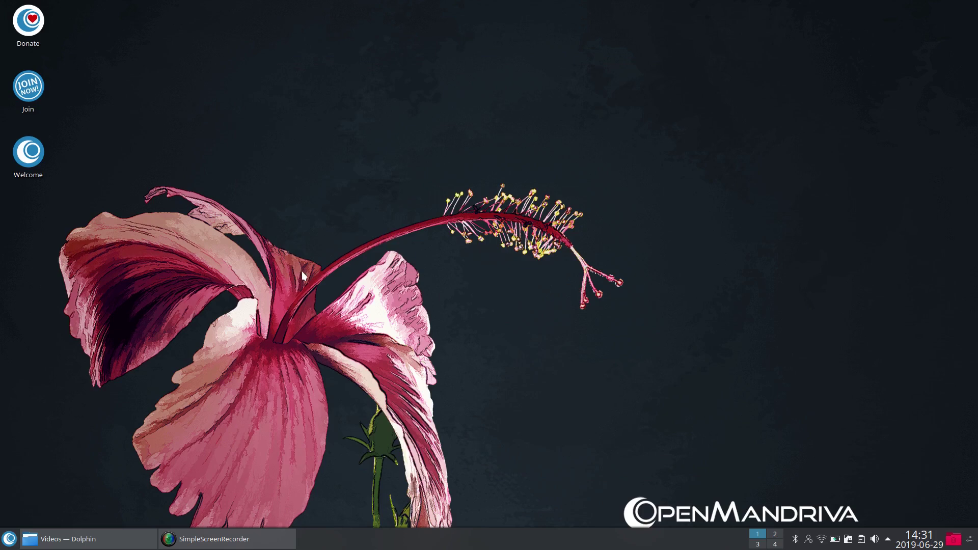
# Step: Open OM Welcome from its desktop icon, centre the window, and close it after reading
pyautogui.click(33, 153)
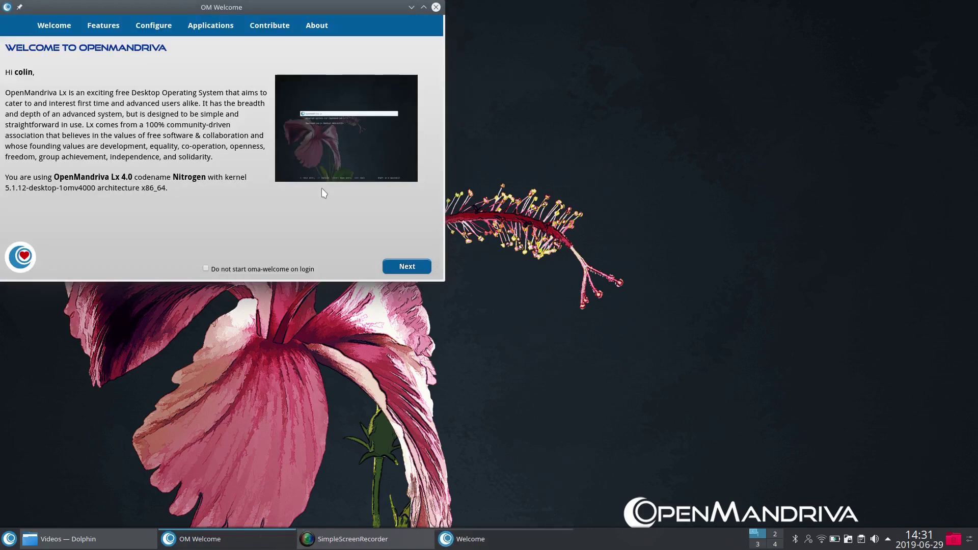
pyautogui.moveTo(204, 5); pyautogui.dragTo(501, 103)
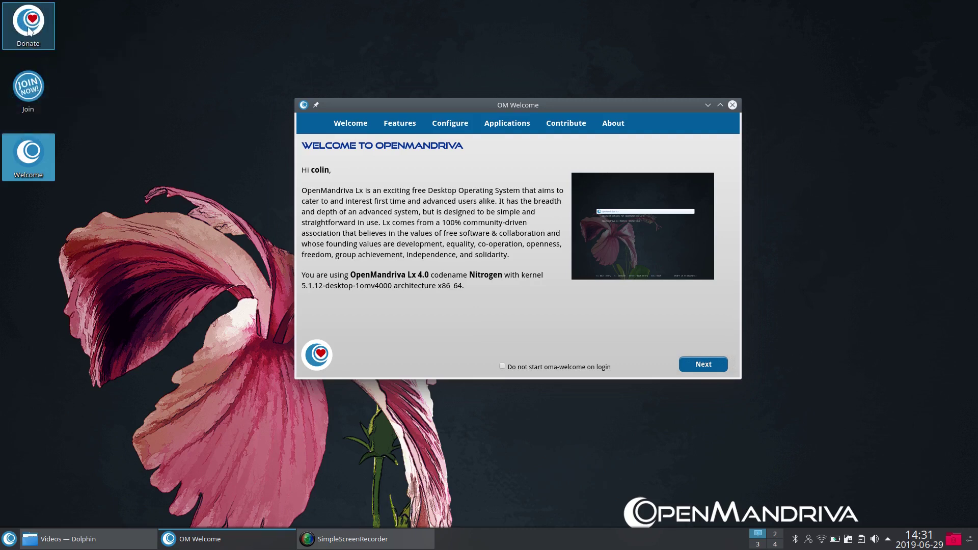
pyautogui.click(732, 105)
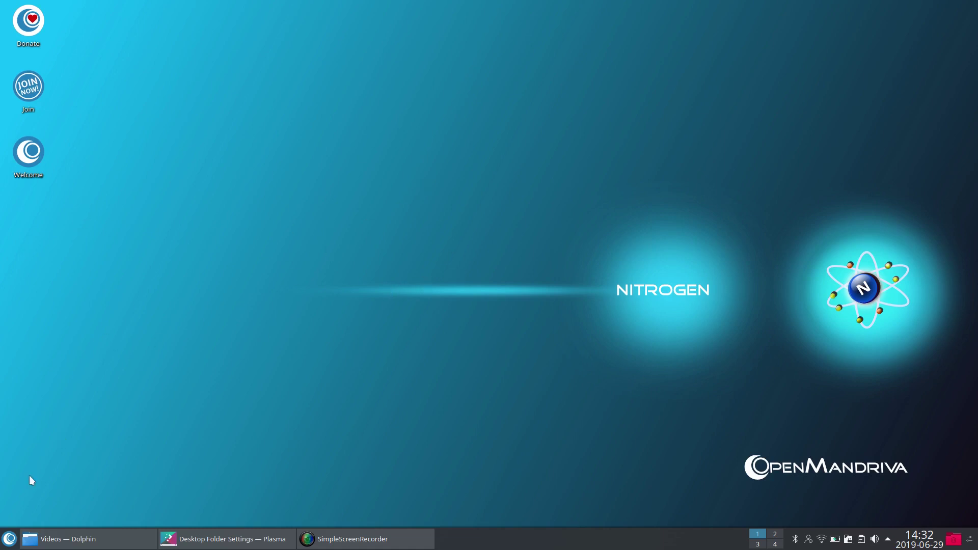
pyautogui.click(8, 539)
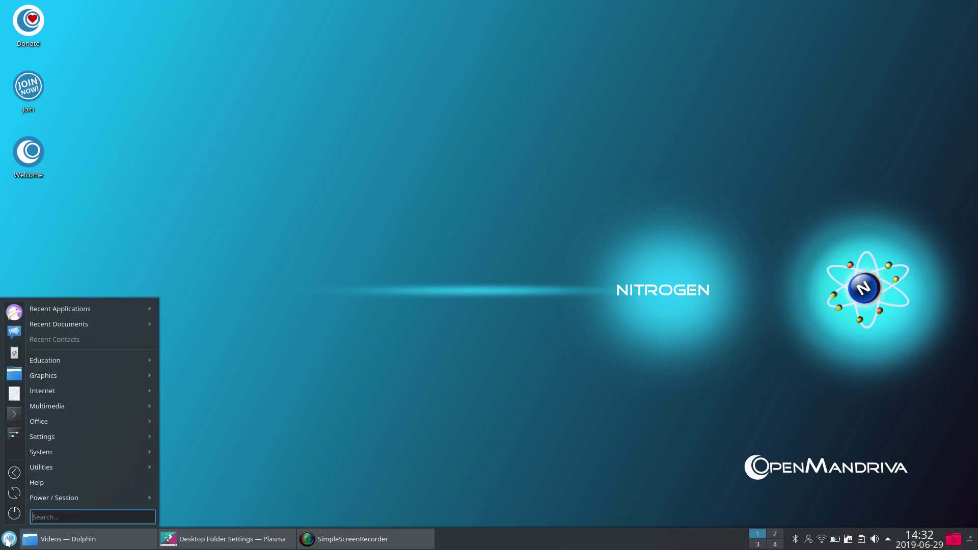
pyautogui.click(8, 540)
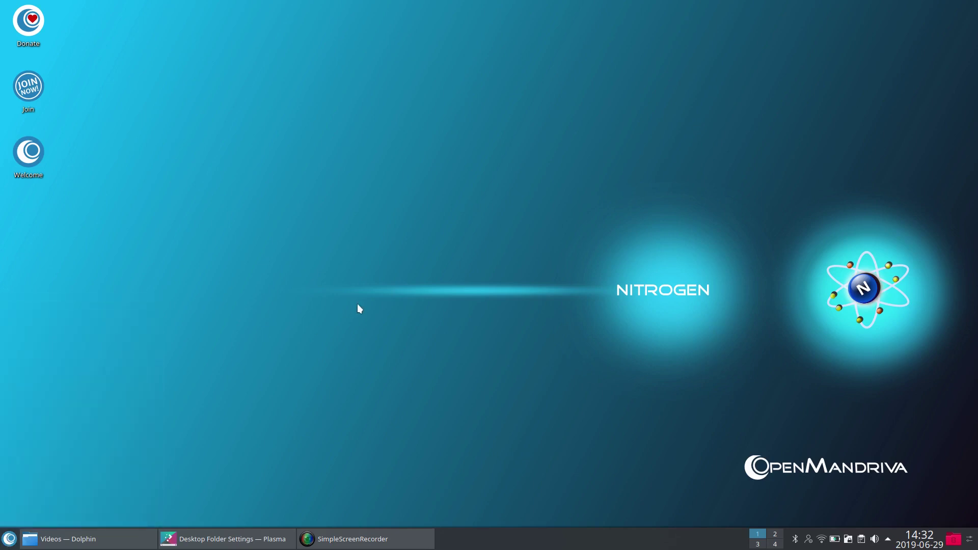